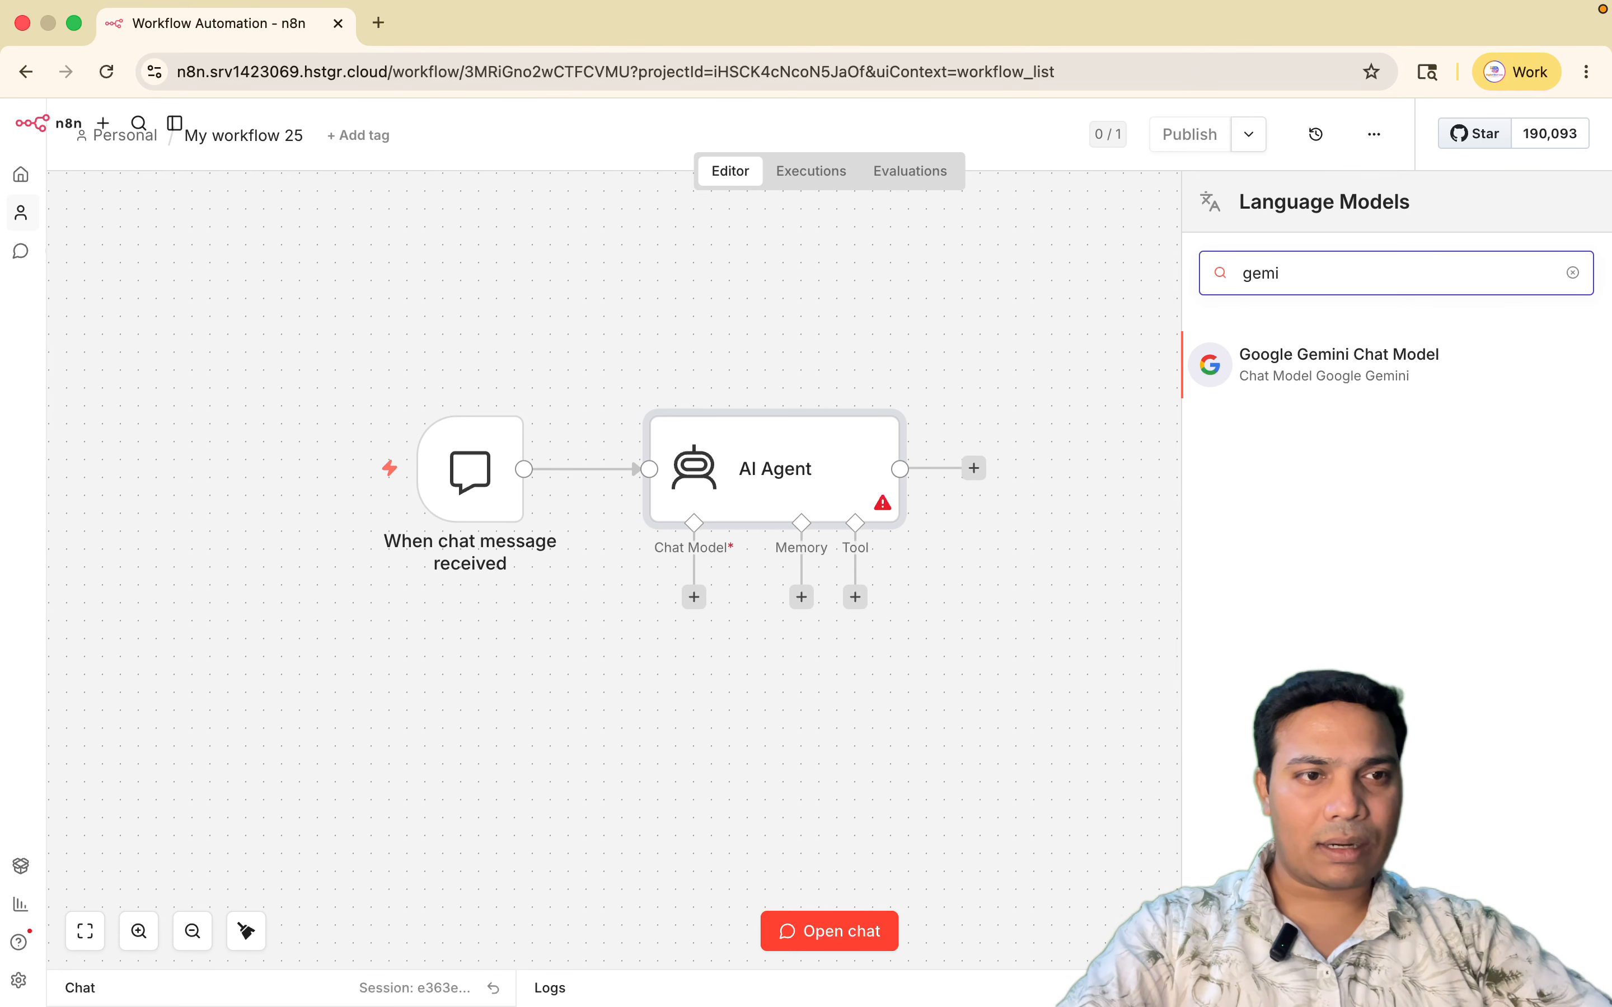
Add a Google Gemini Chat Model to the AI Agent and delete its saved Google Gemini(PaLM) Api account credential
left_click(1335, 375)
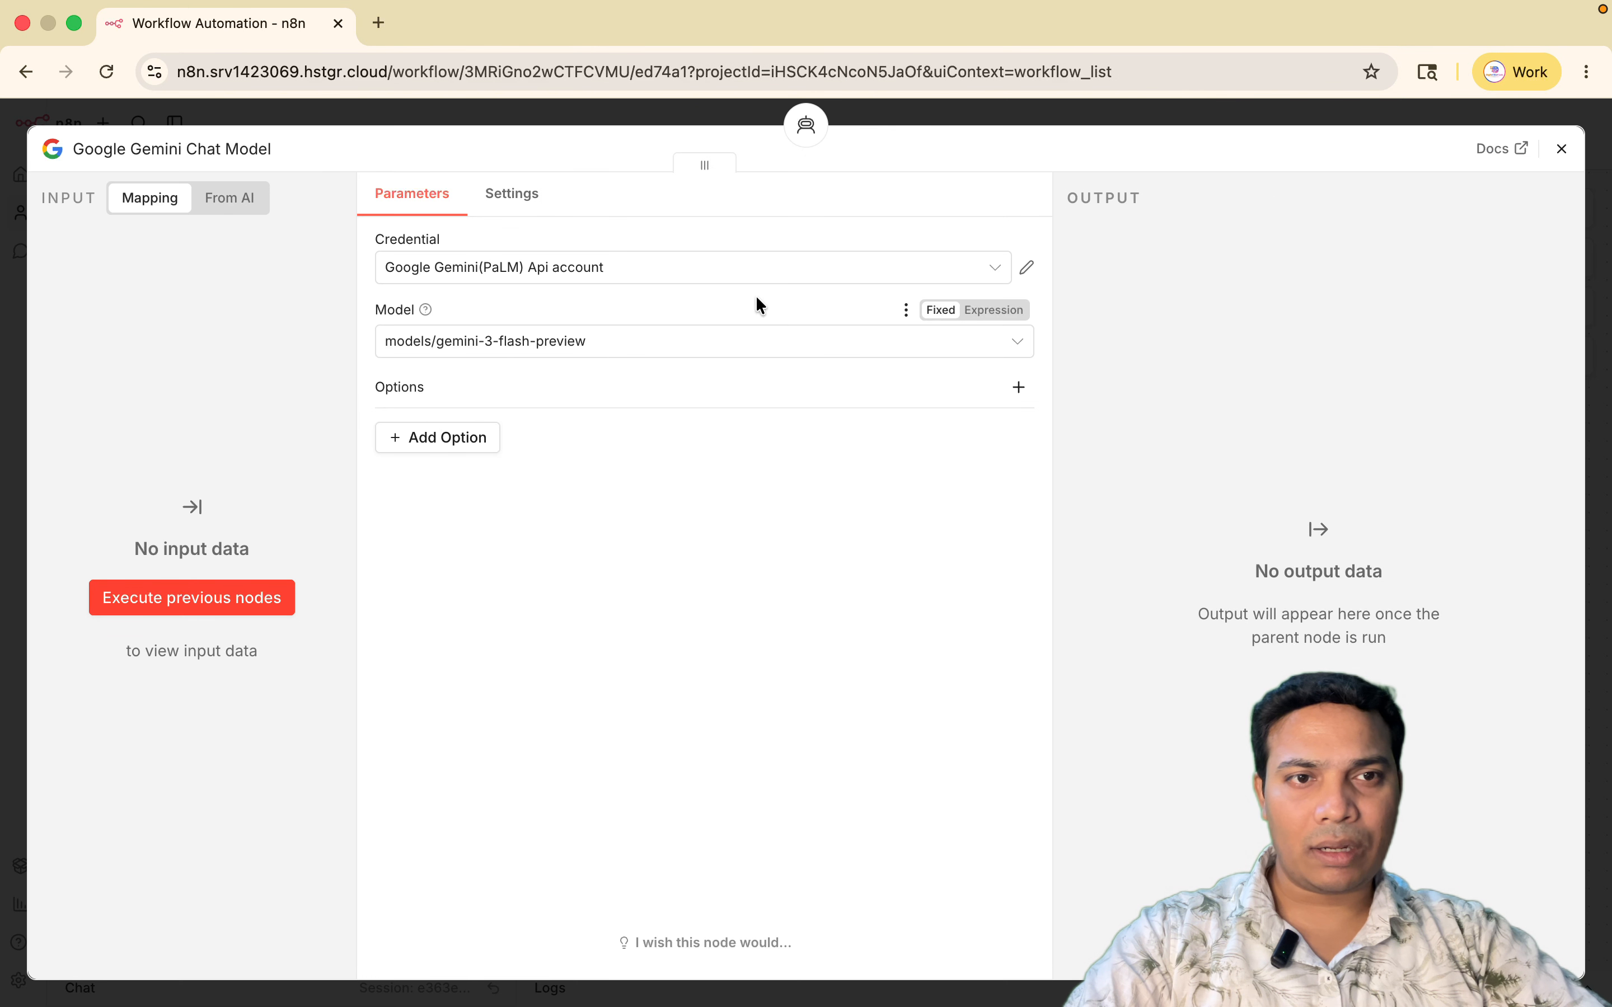
left_click(1022, 272)
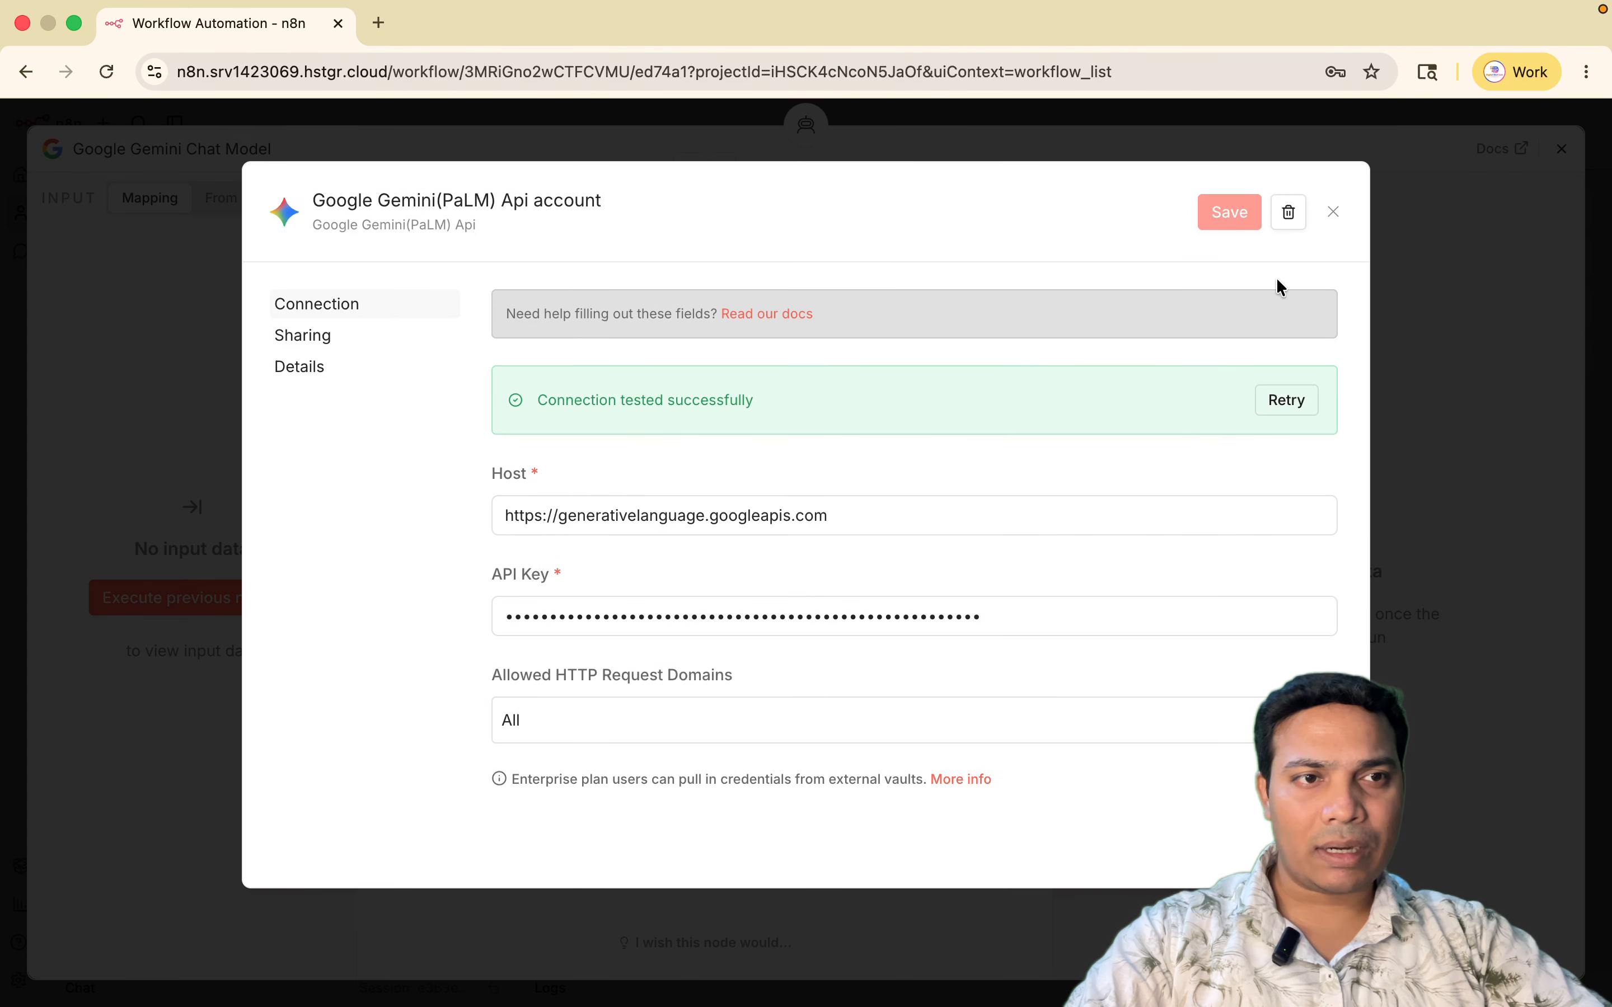
left_click(1291, 216)
left_click(980, 606)
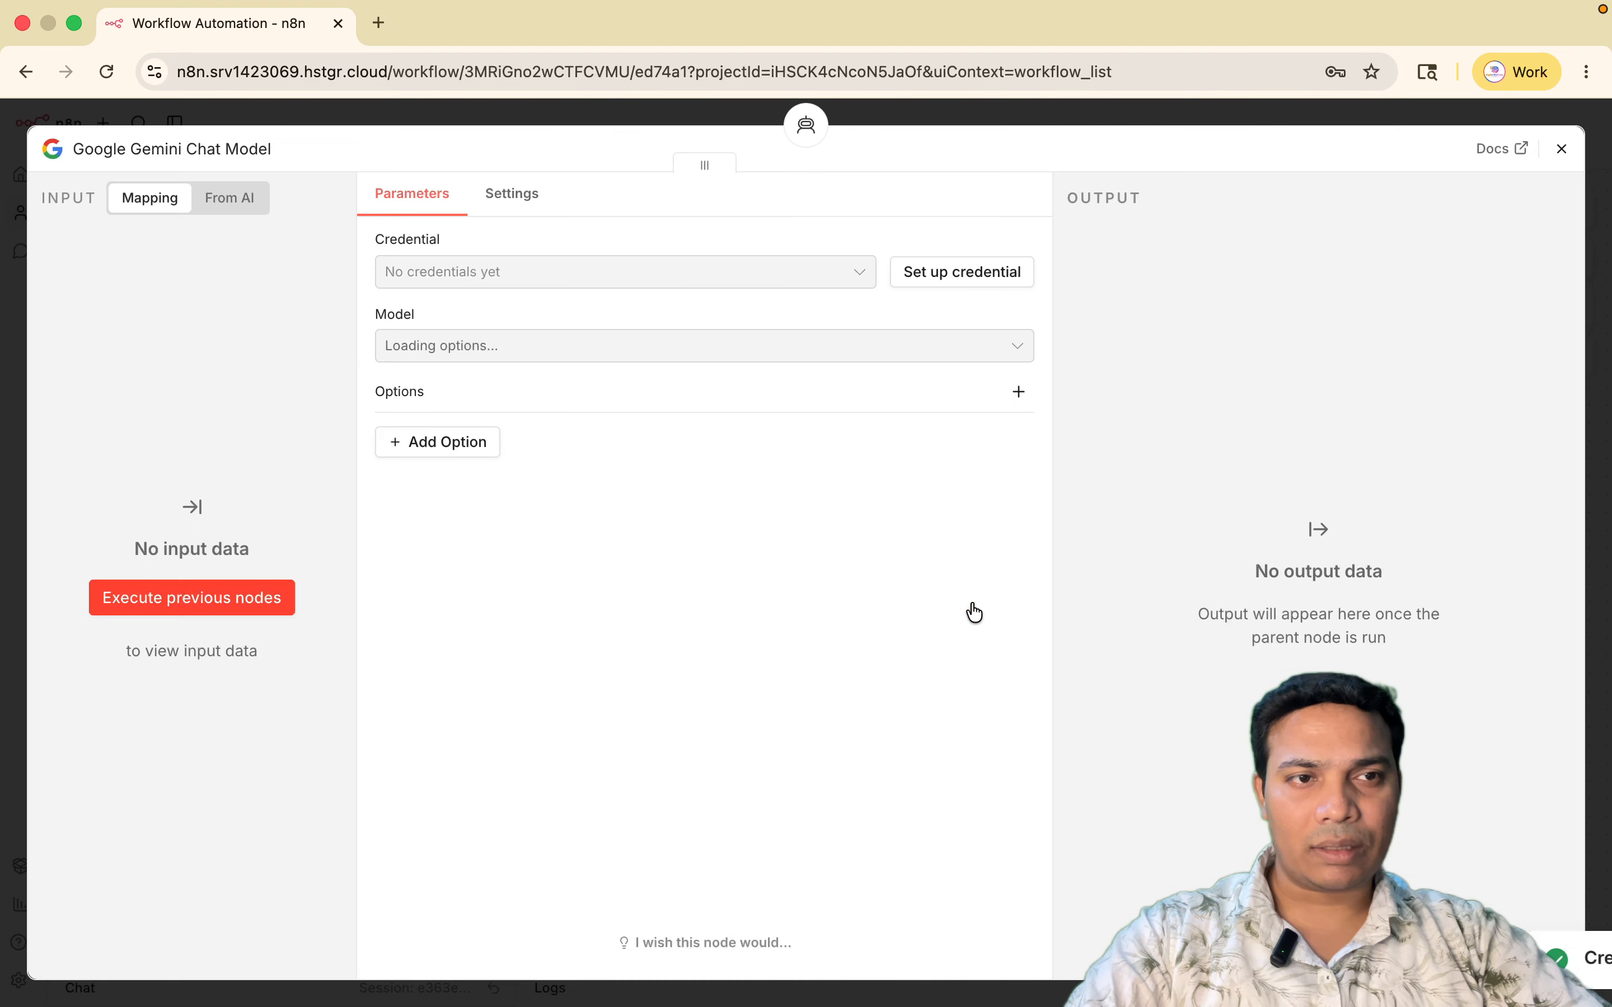
left_click(1562, 148)
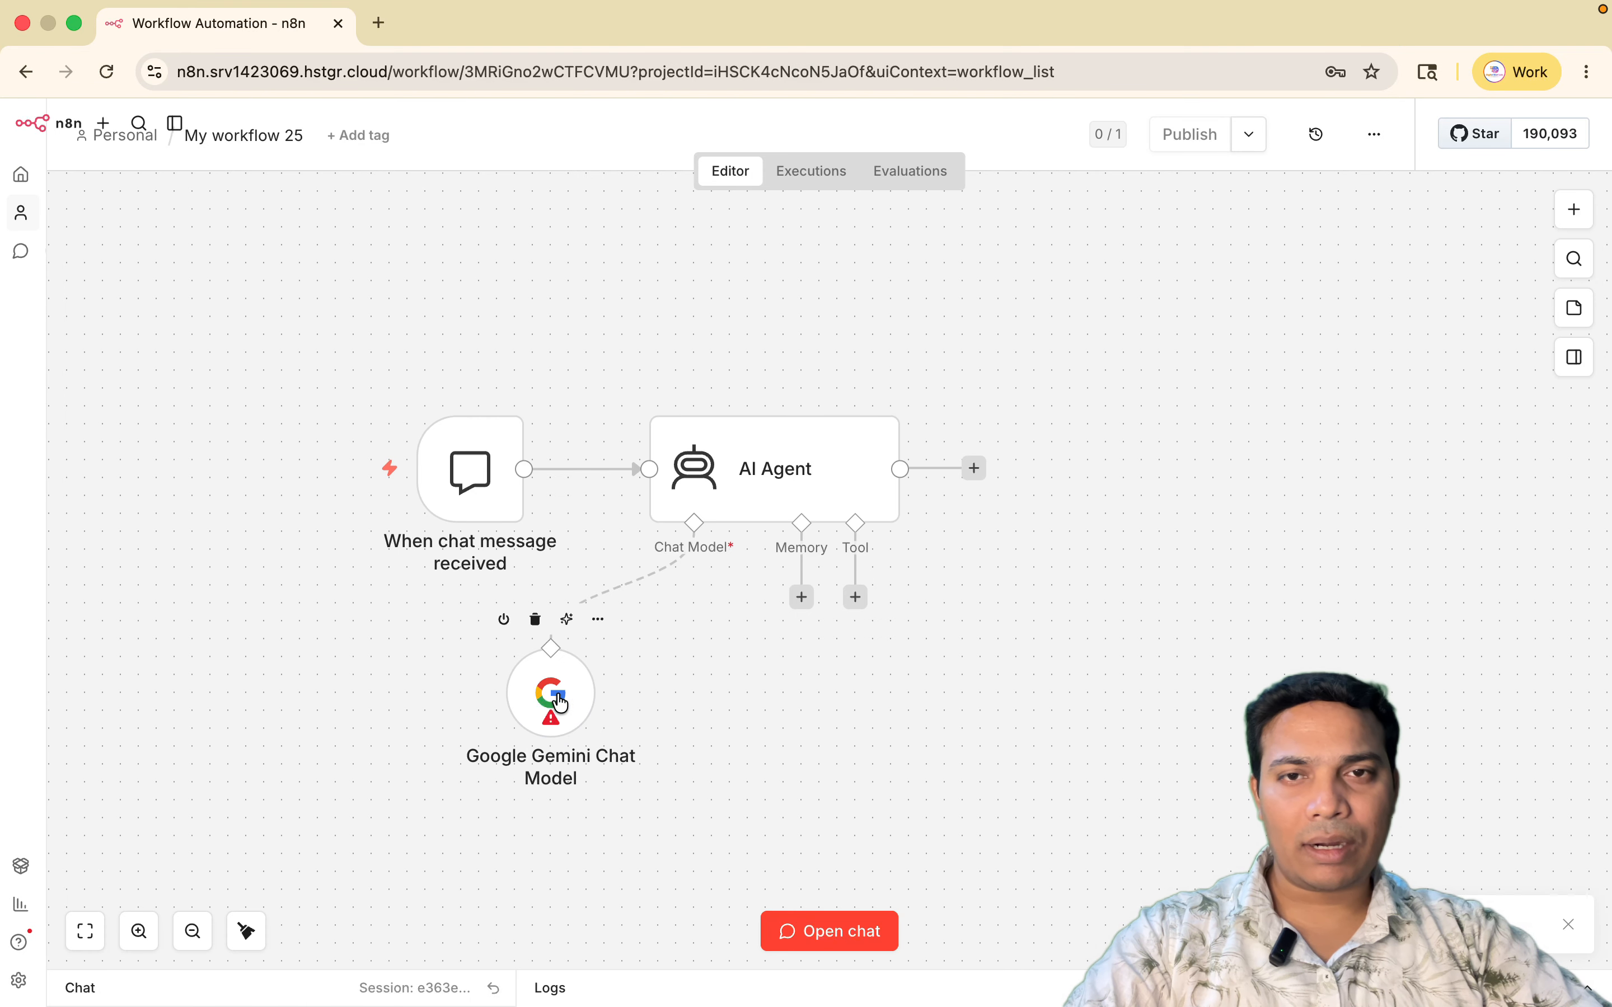
Search the web for "google cloud console" in a new browser tab and open the Google Cloud console
left_click(379, 24)
left_click(373, 68)
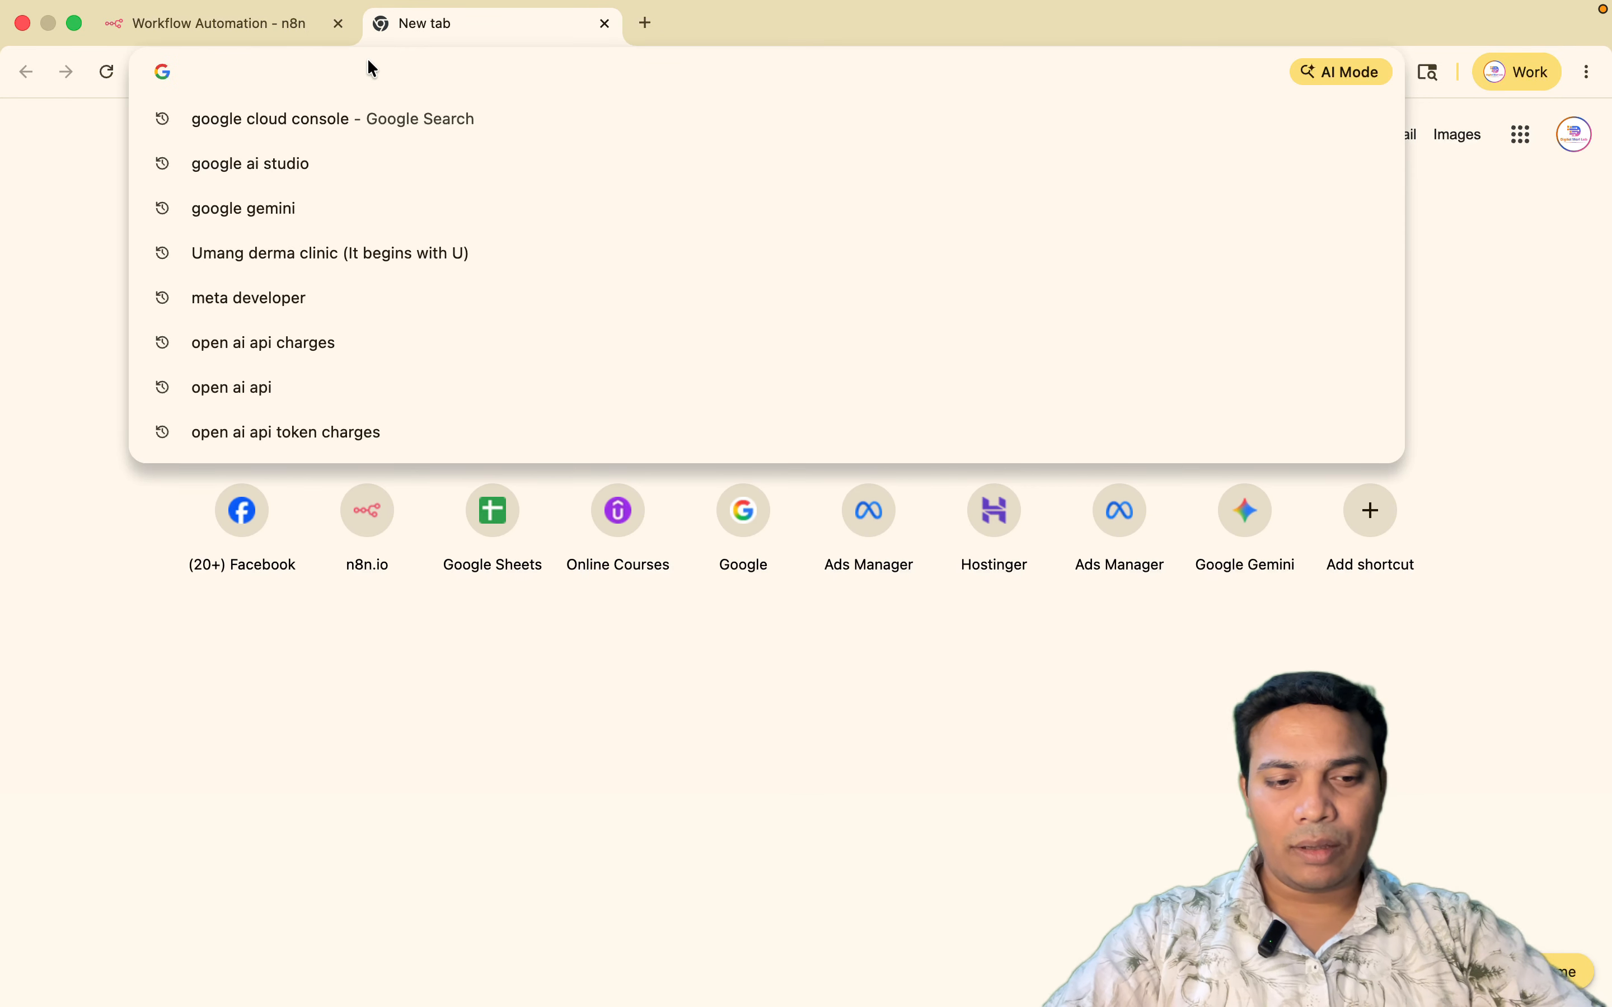
type("google cloud console")
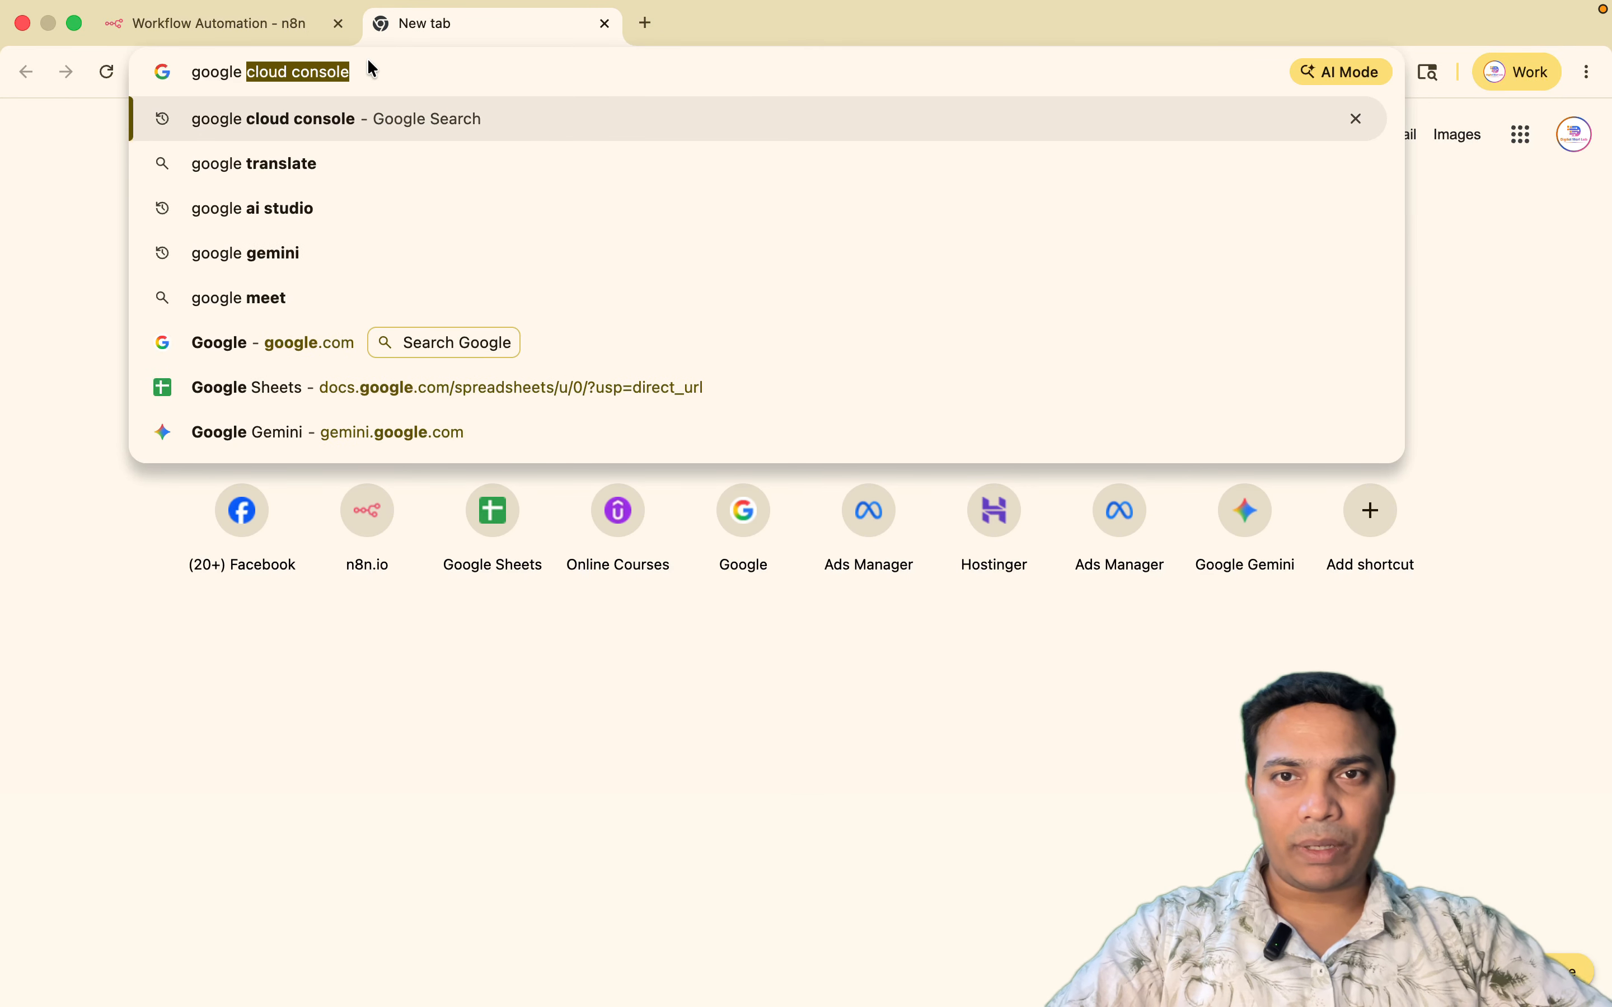
key("Return")
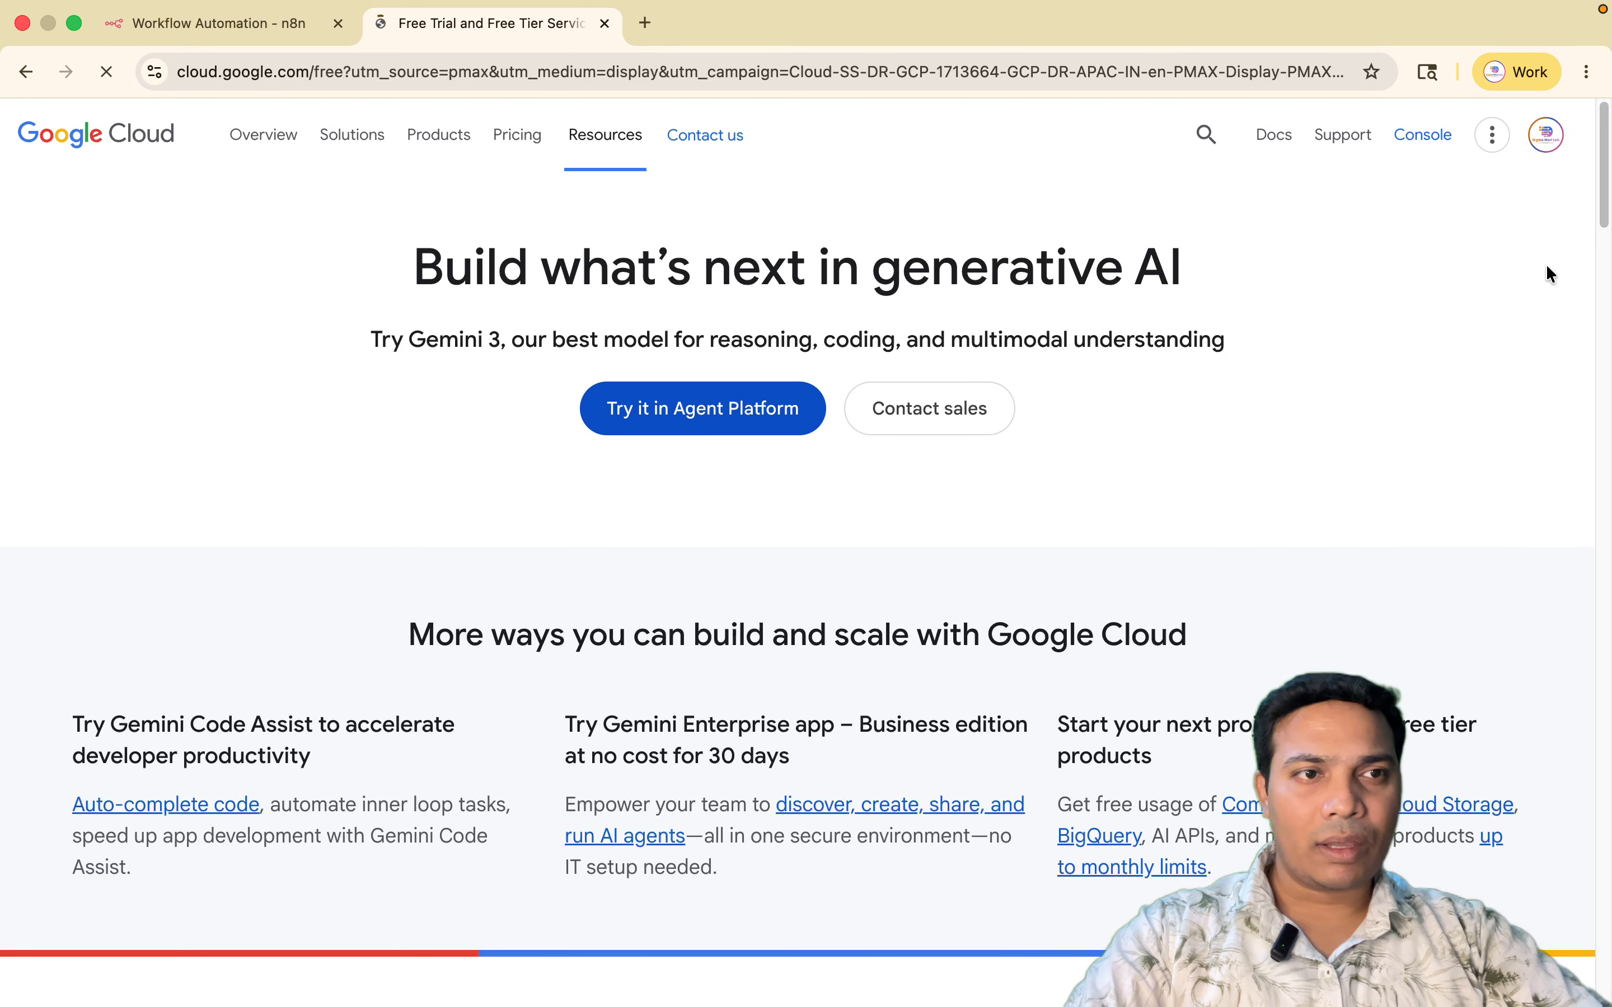
left_click(1420, 136)
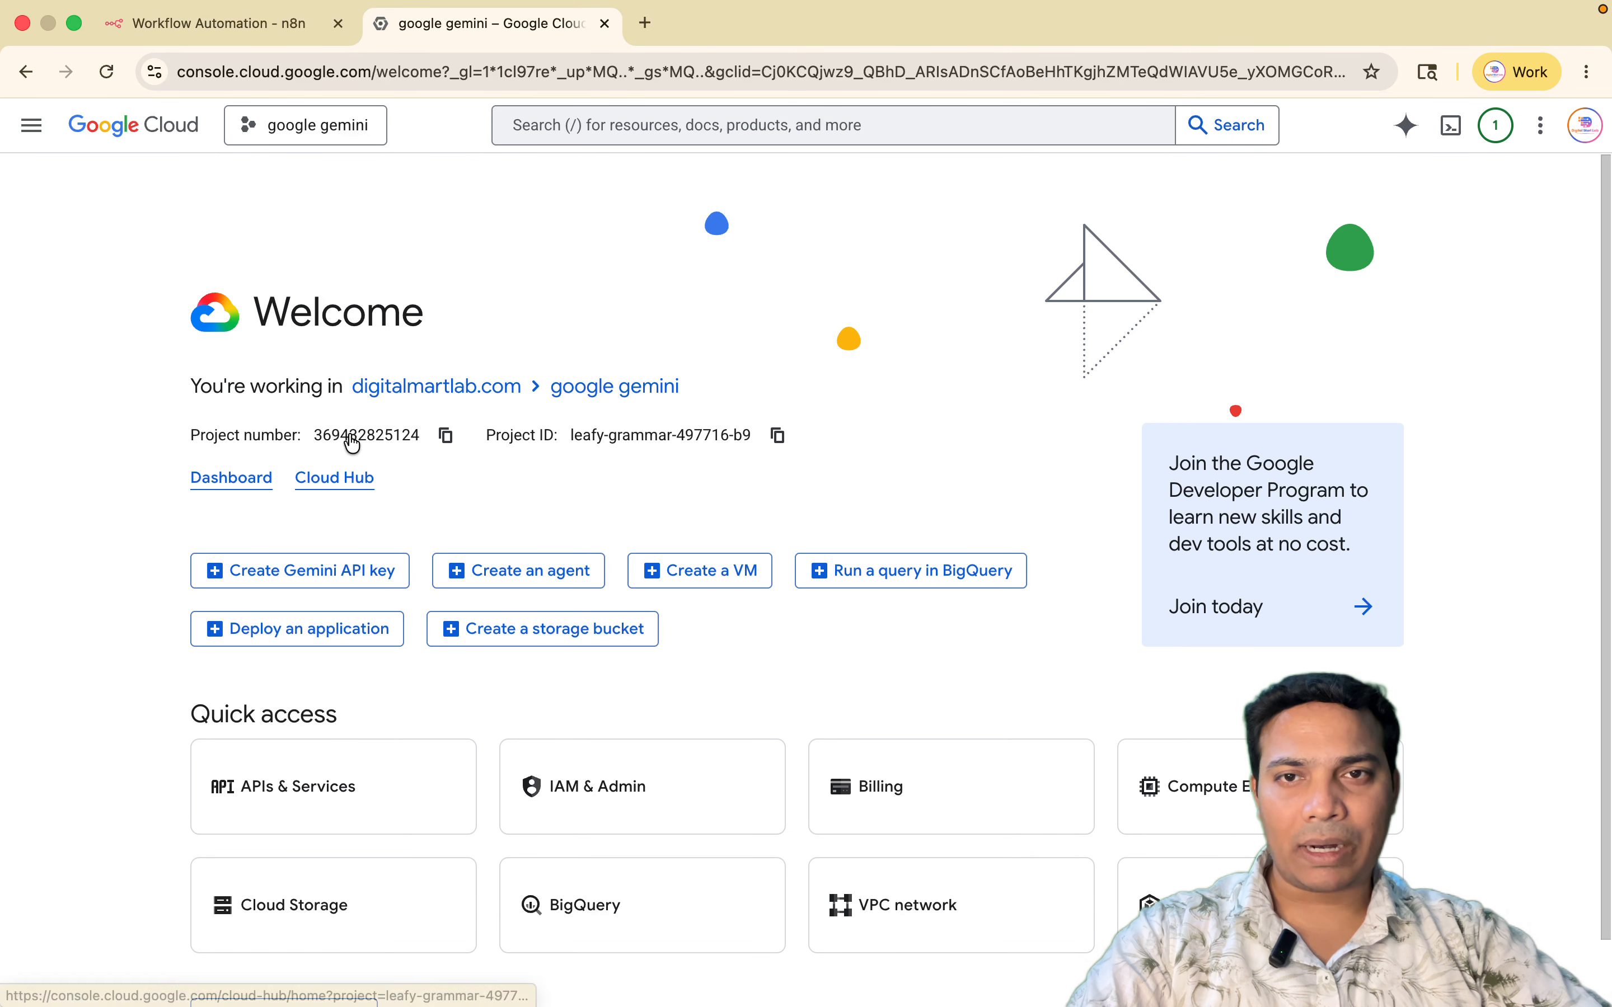
Create a Google Cloud project named "n8n-gemini connection" in the digitalmartlab.com organization and switch to it
left_click(316, 132)
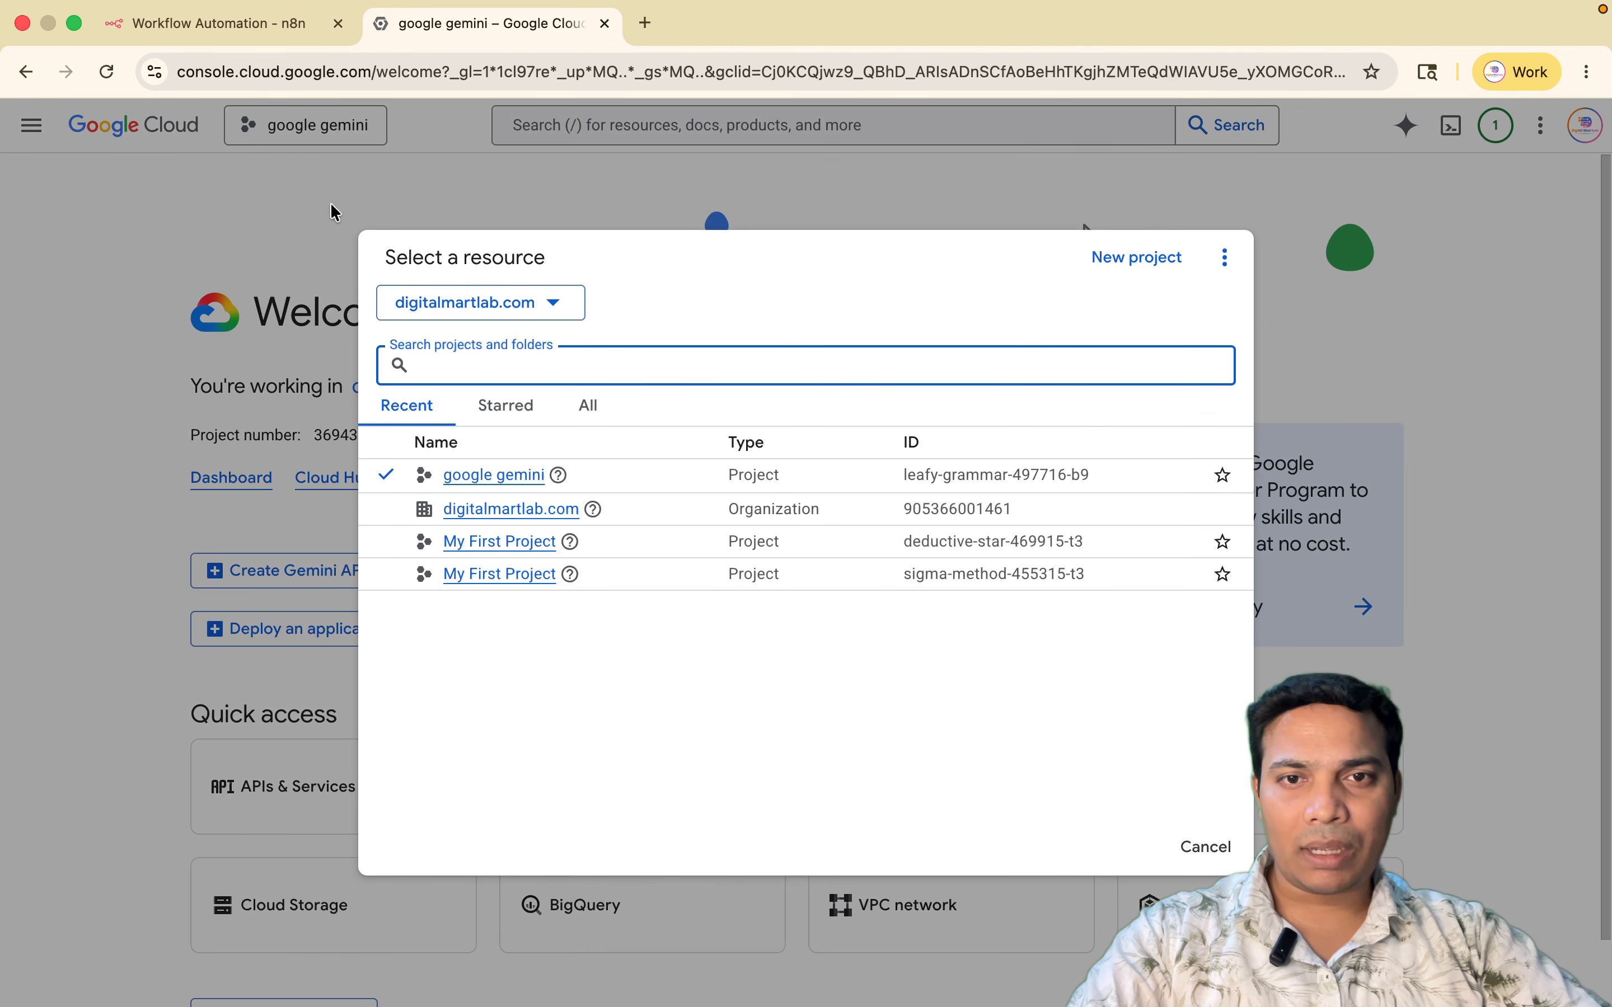
left_click(1136, 262)
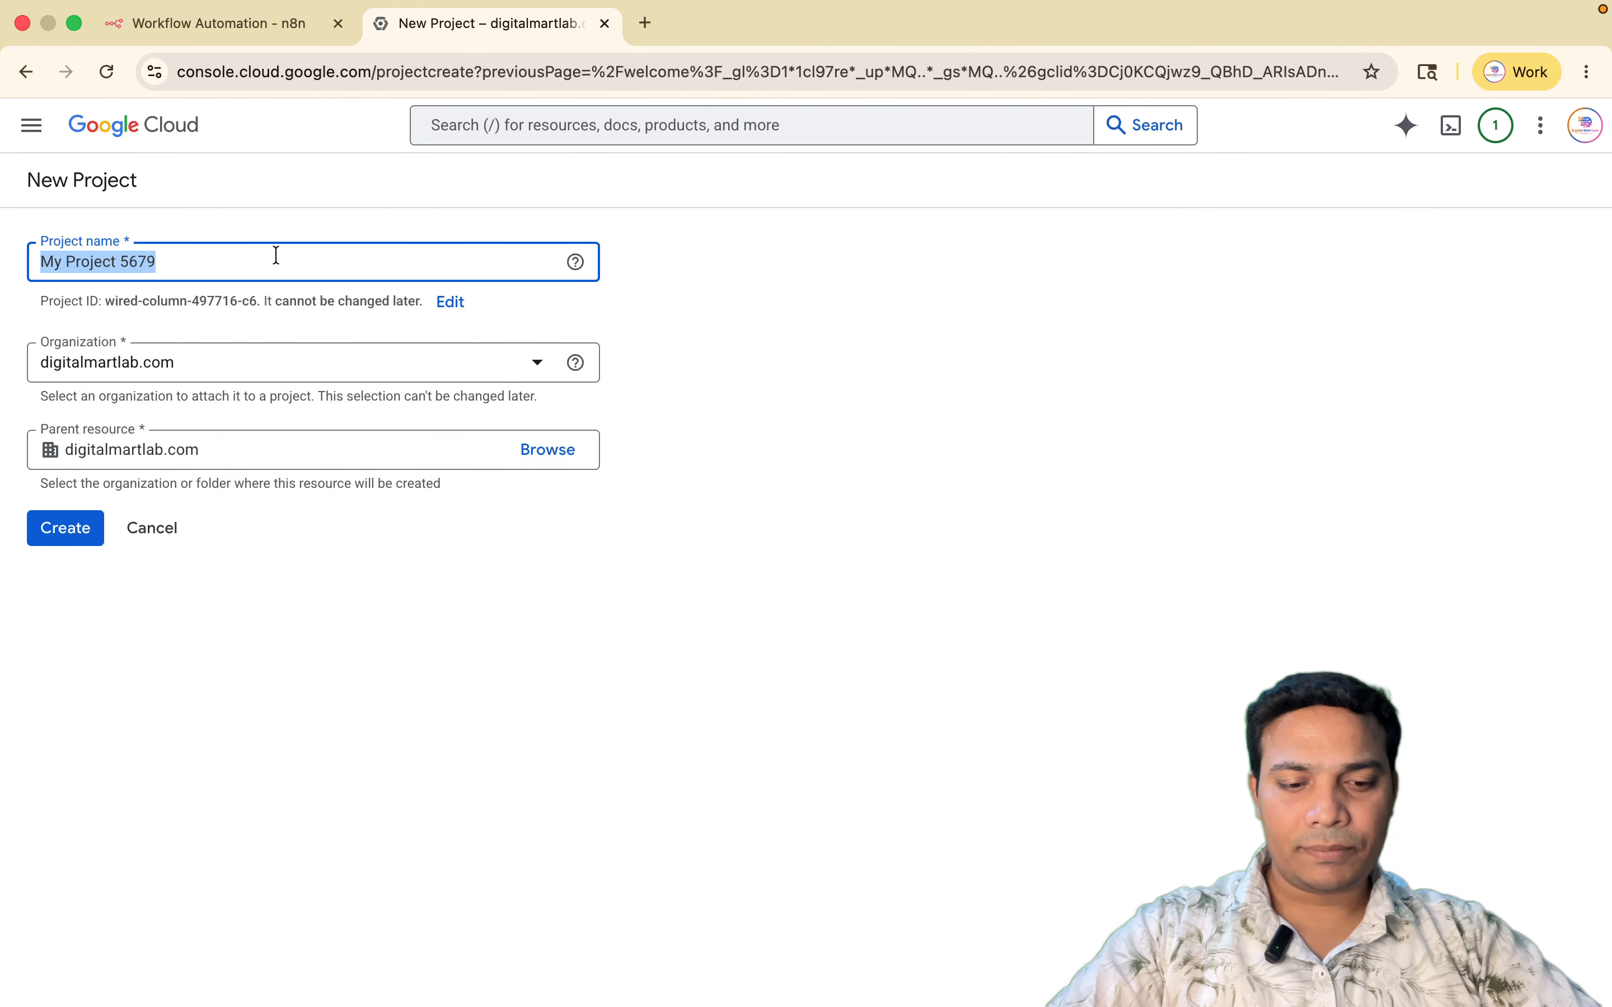
type("n")
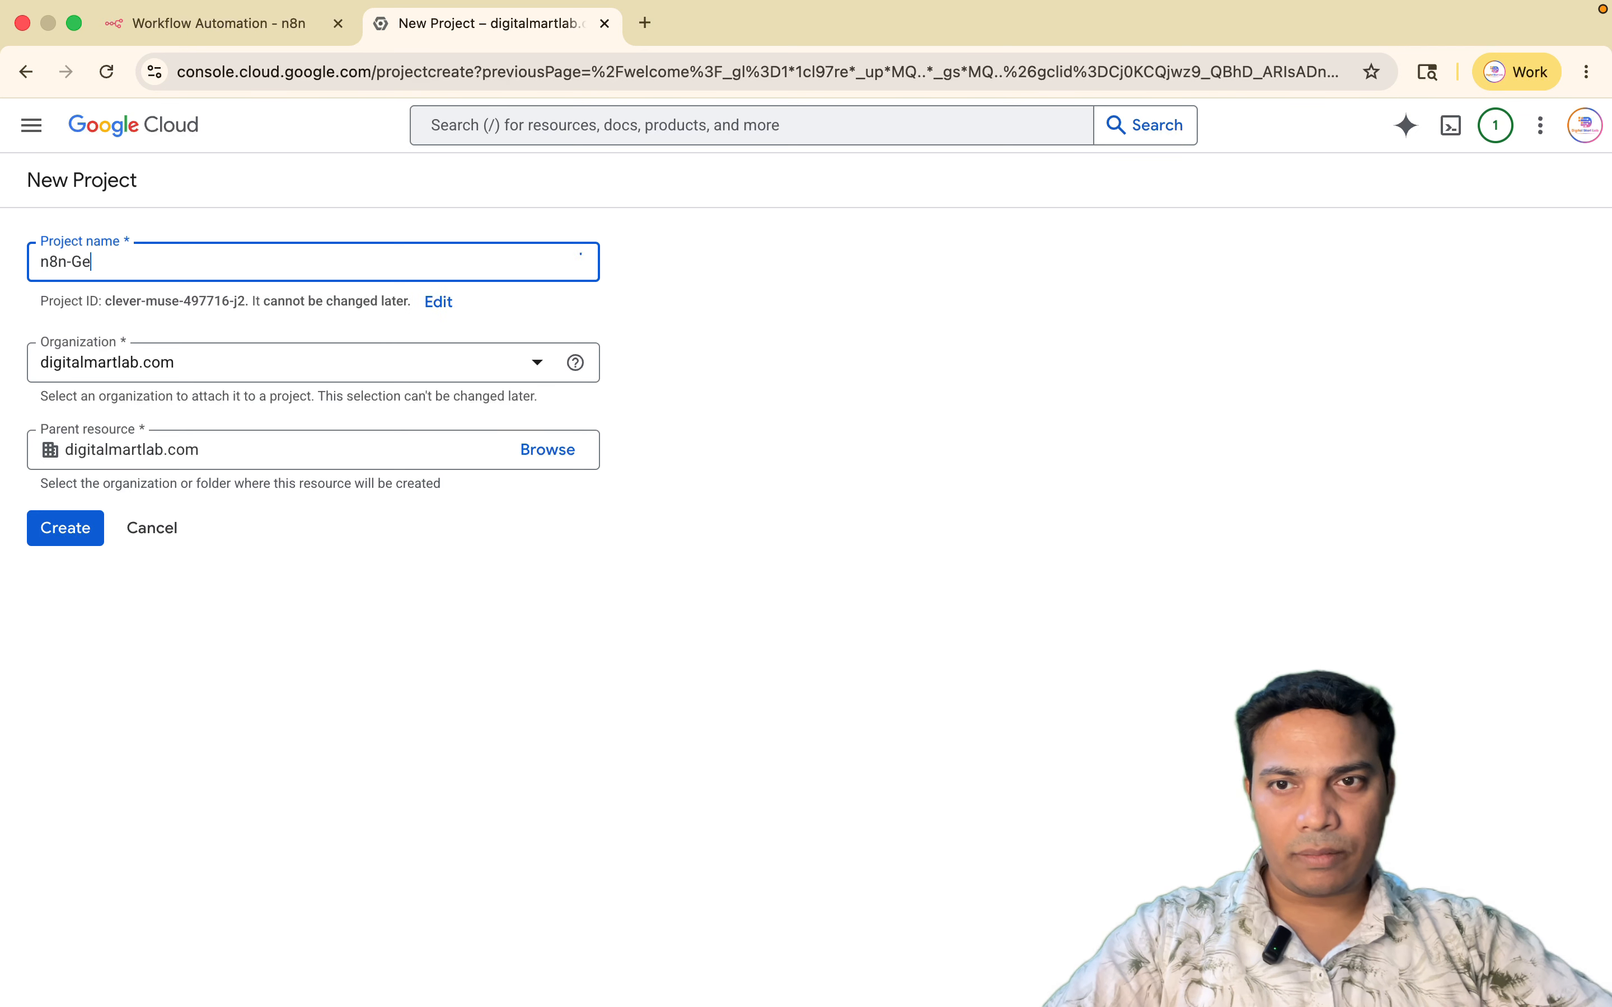
type("8n-gemini connect")
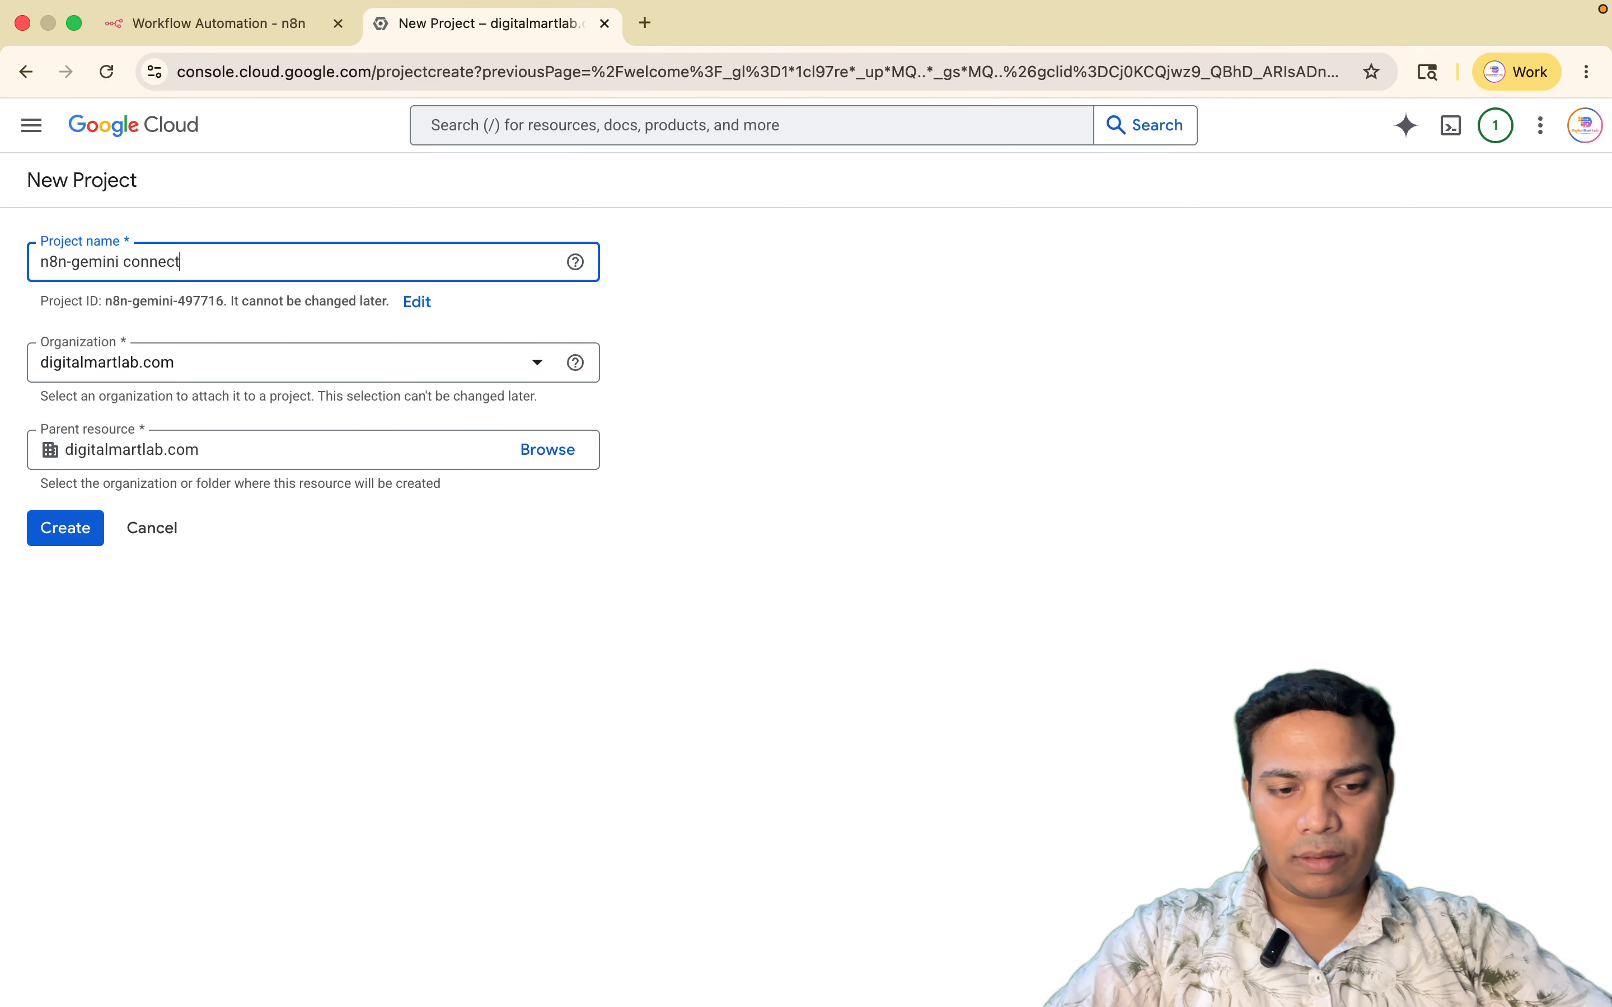
type("on")
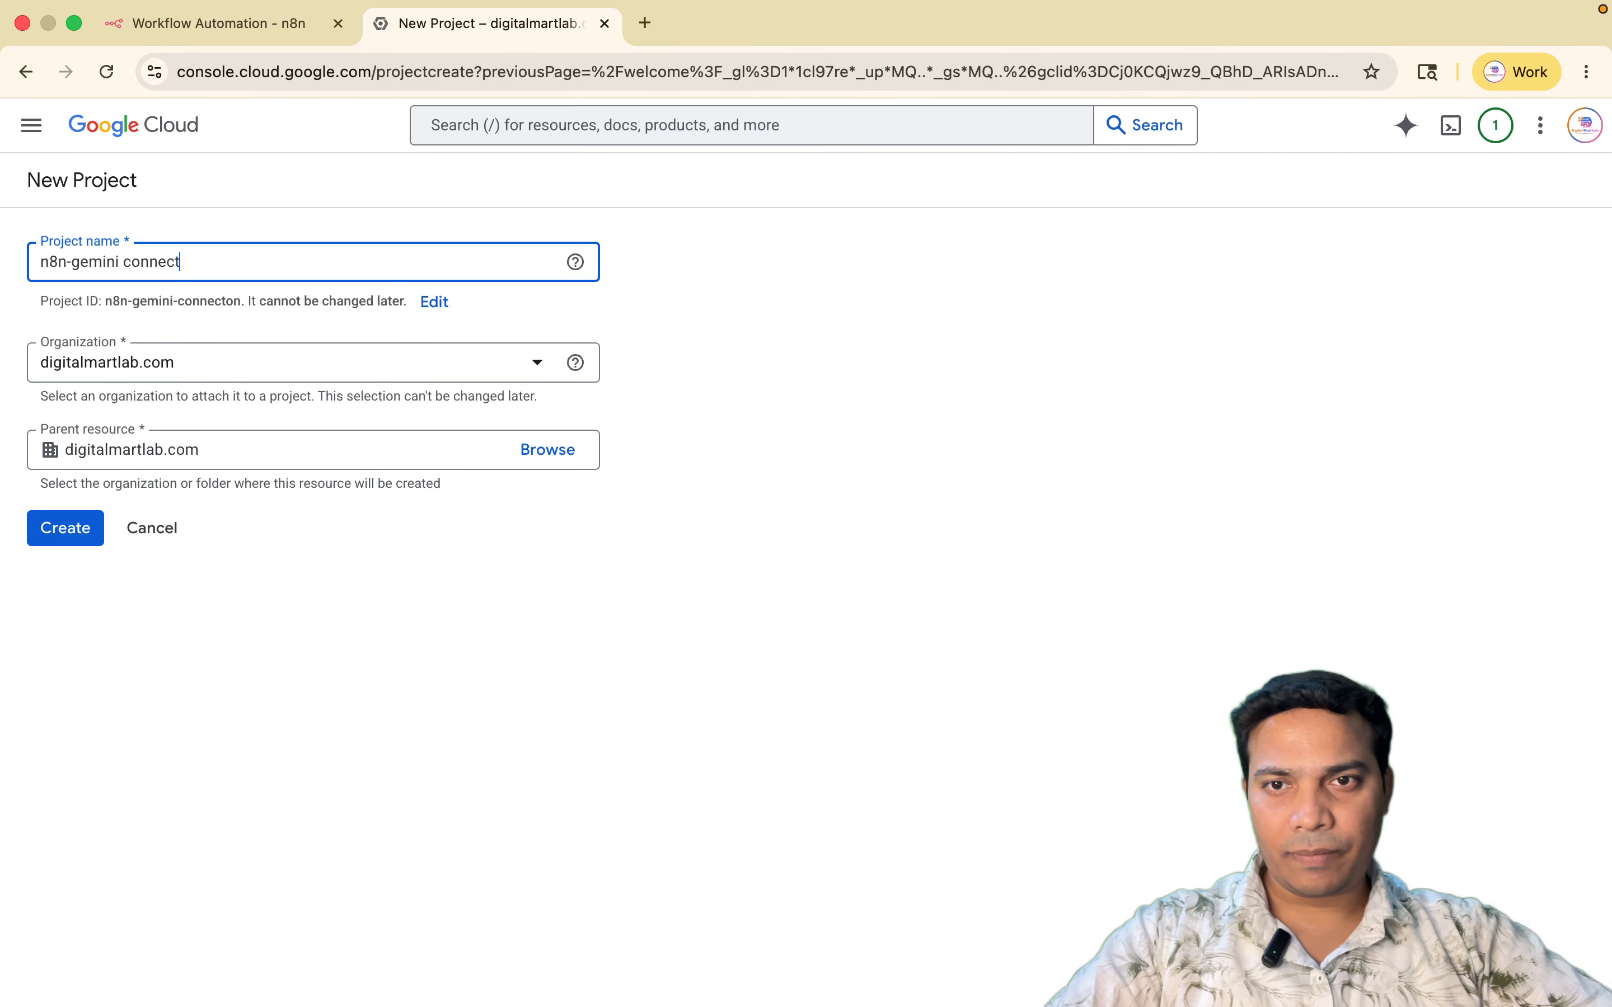
type("ion")
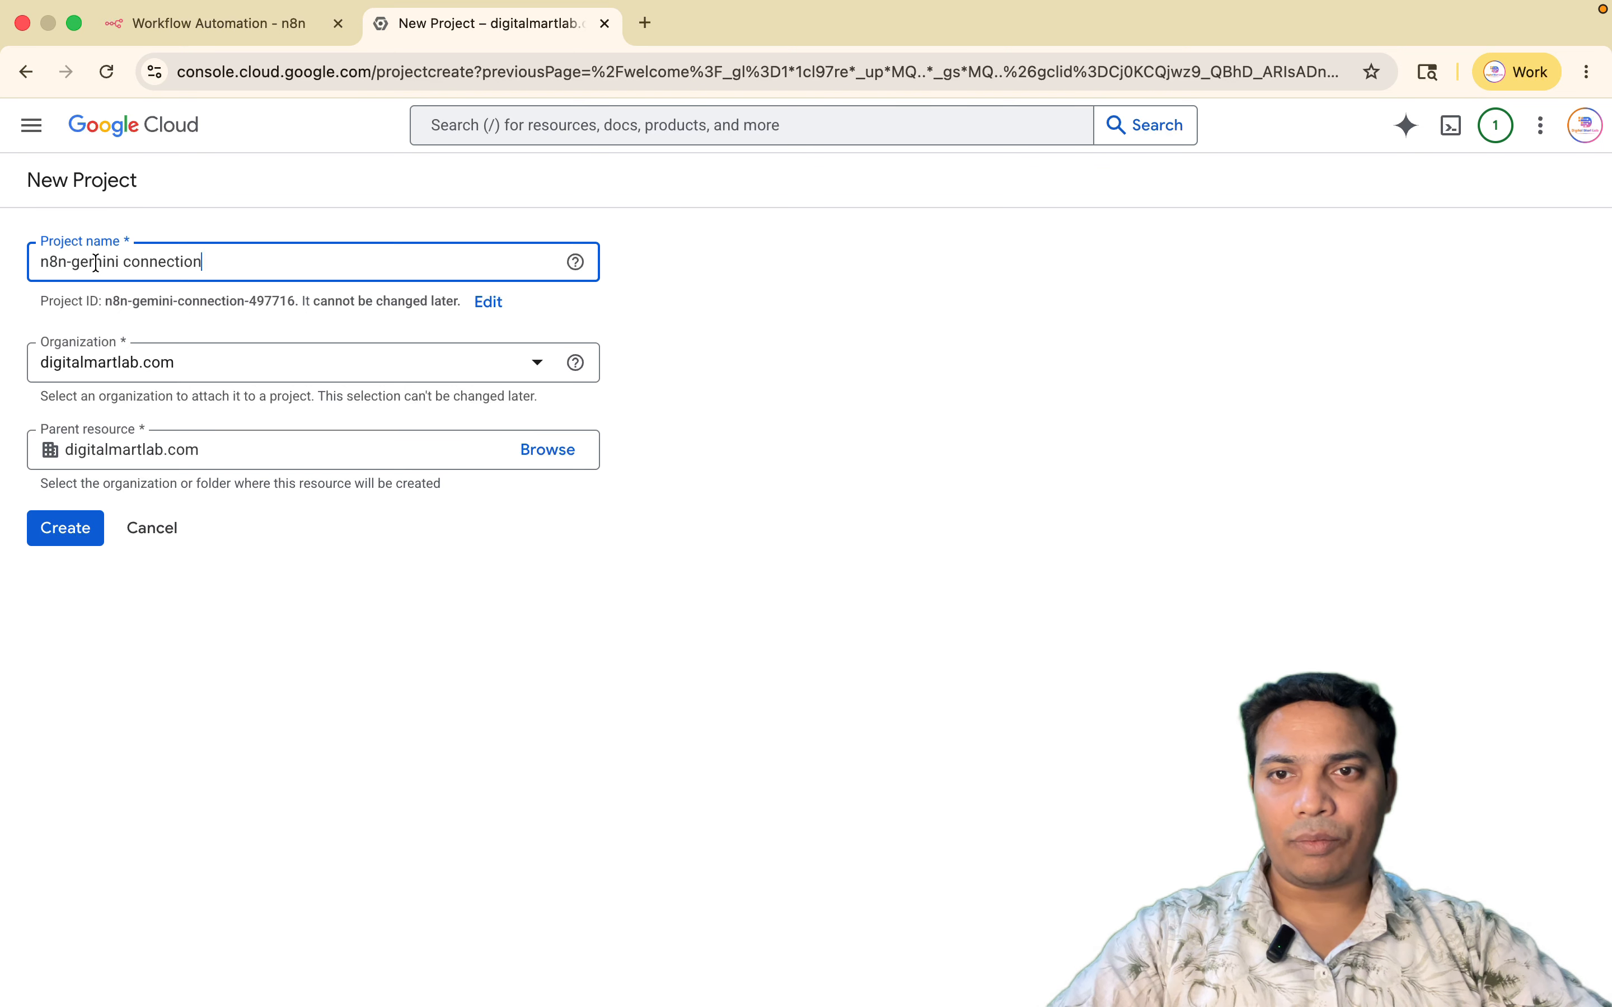
left_click(74, 526)
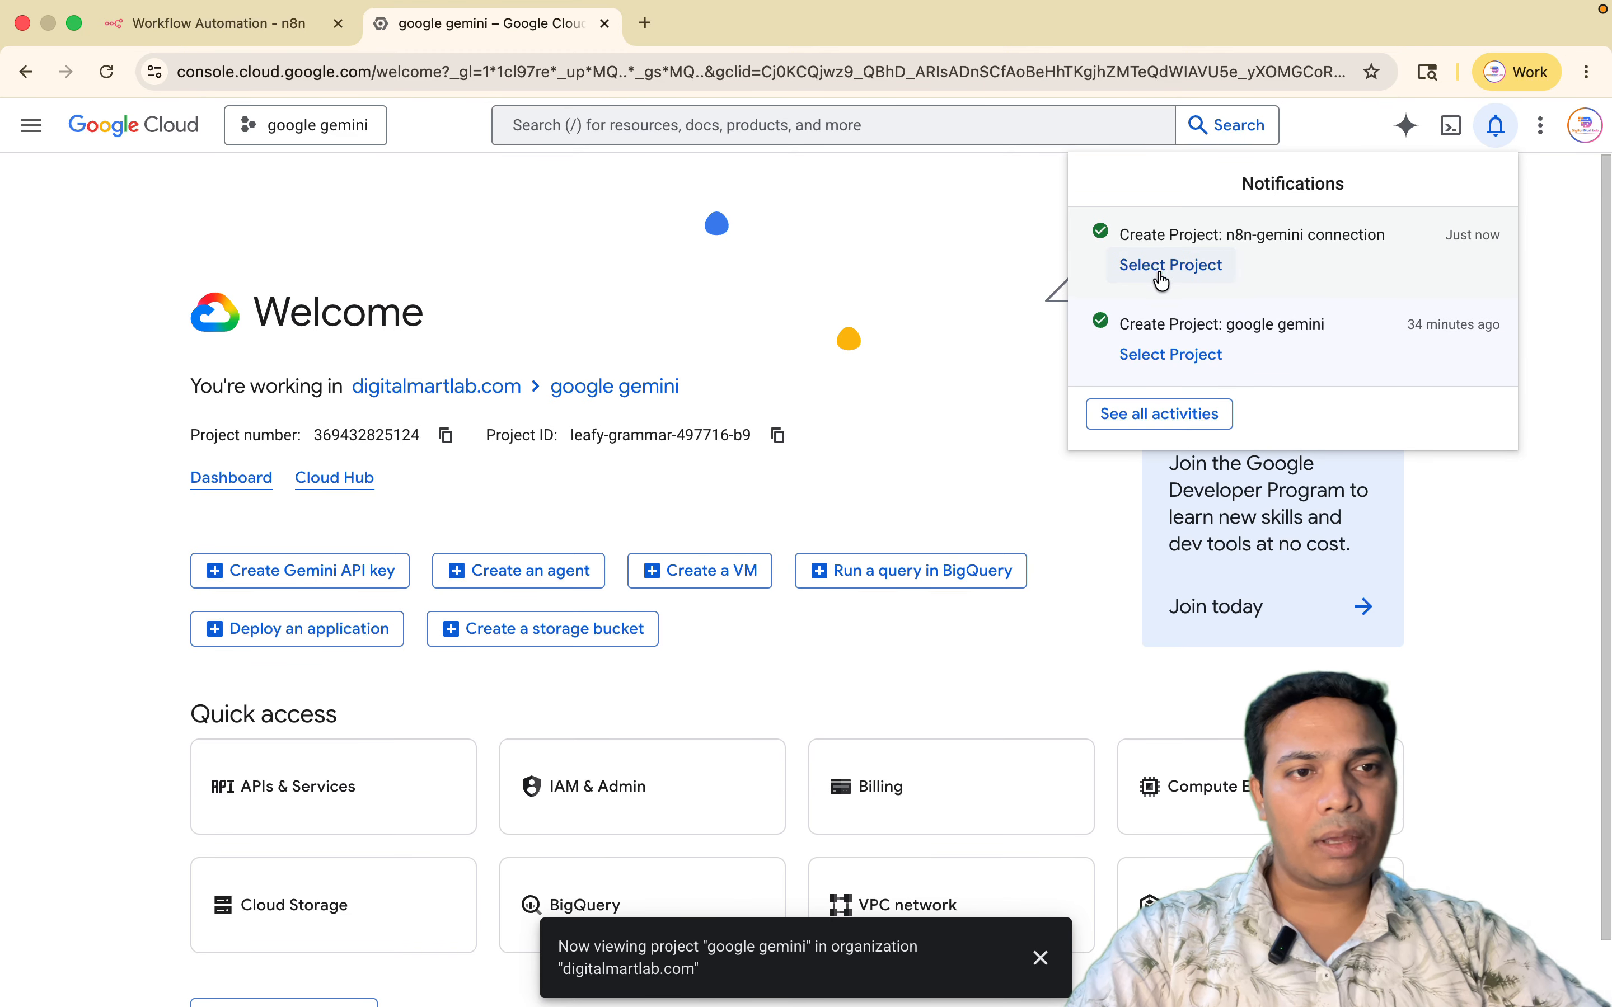
left_click(1167, 270)
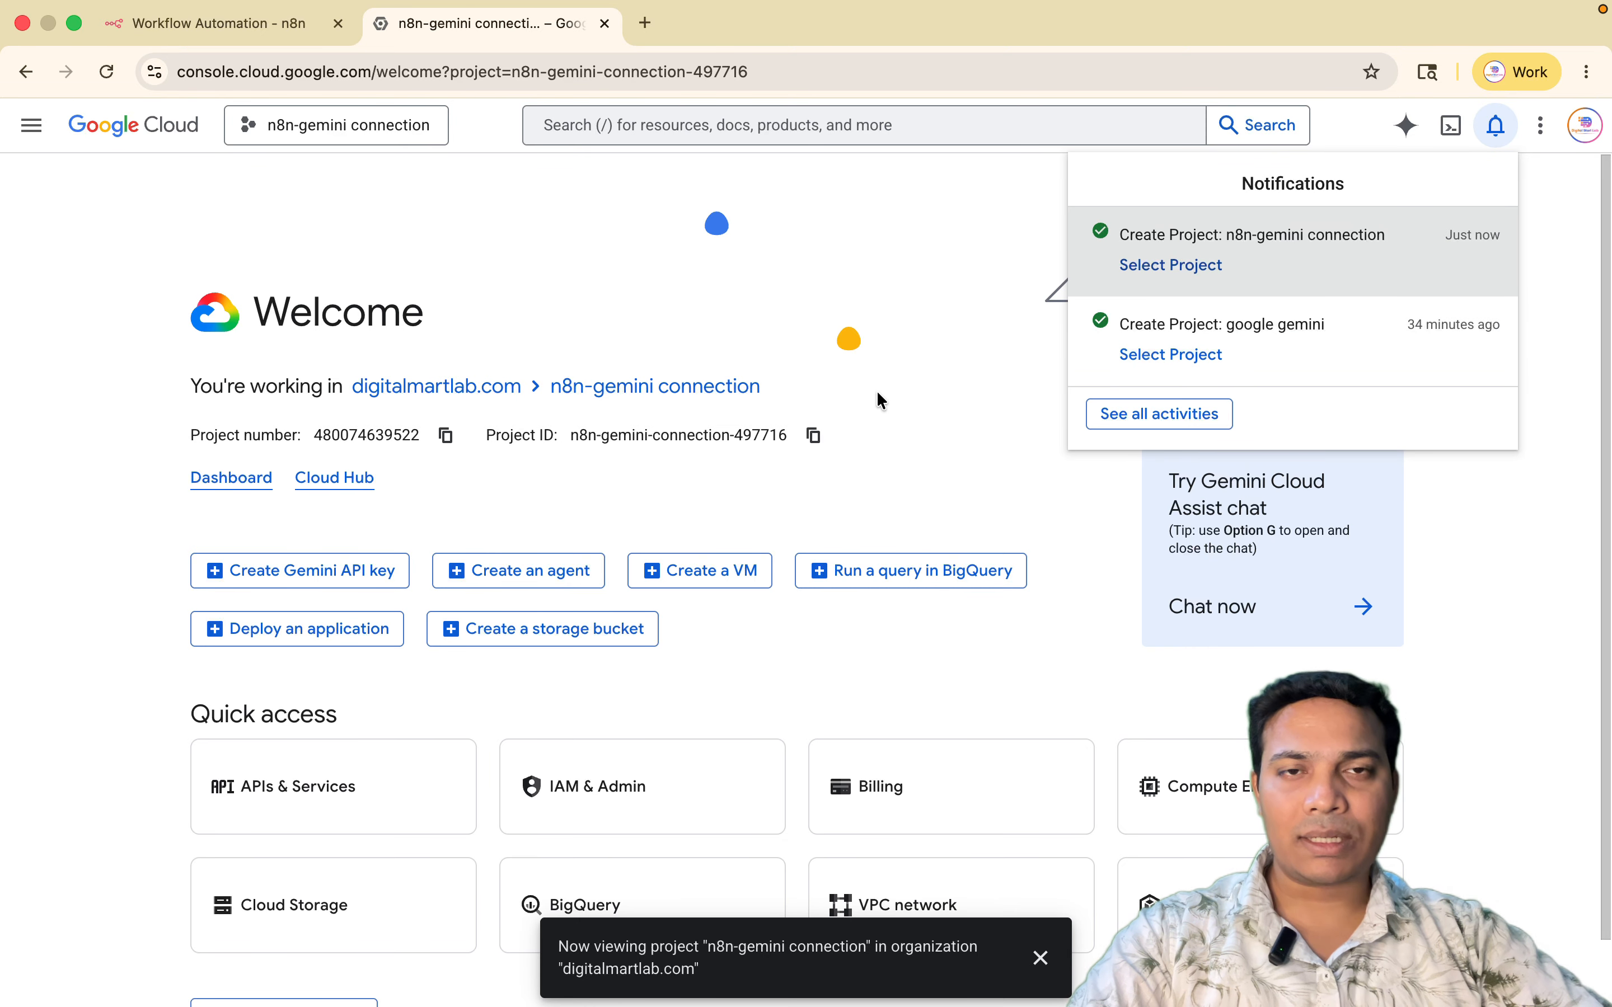
Search the web for "gemini api key" in another browser tab and open the API Keys page in Google AI Studio
left_click(646, 24)
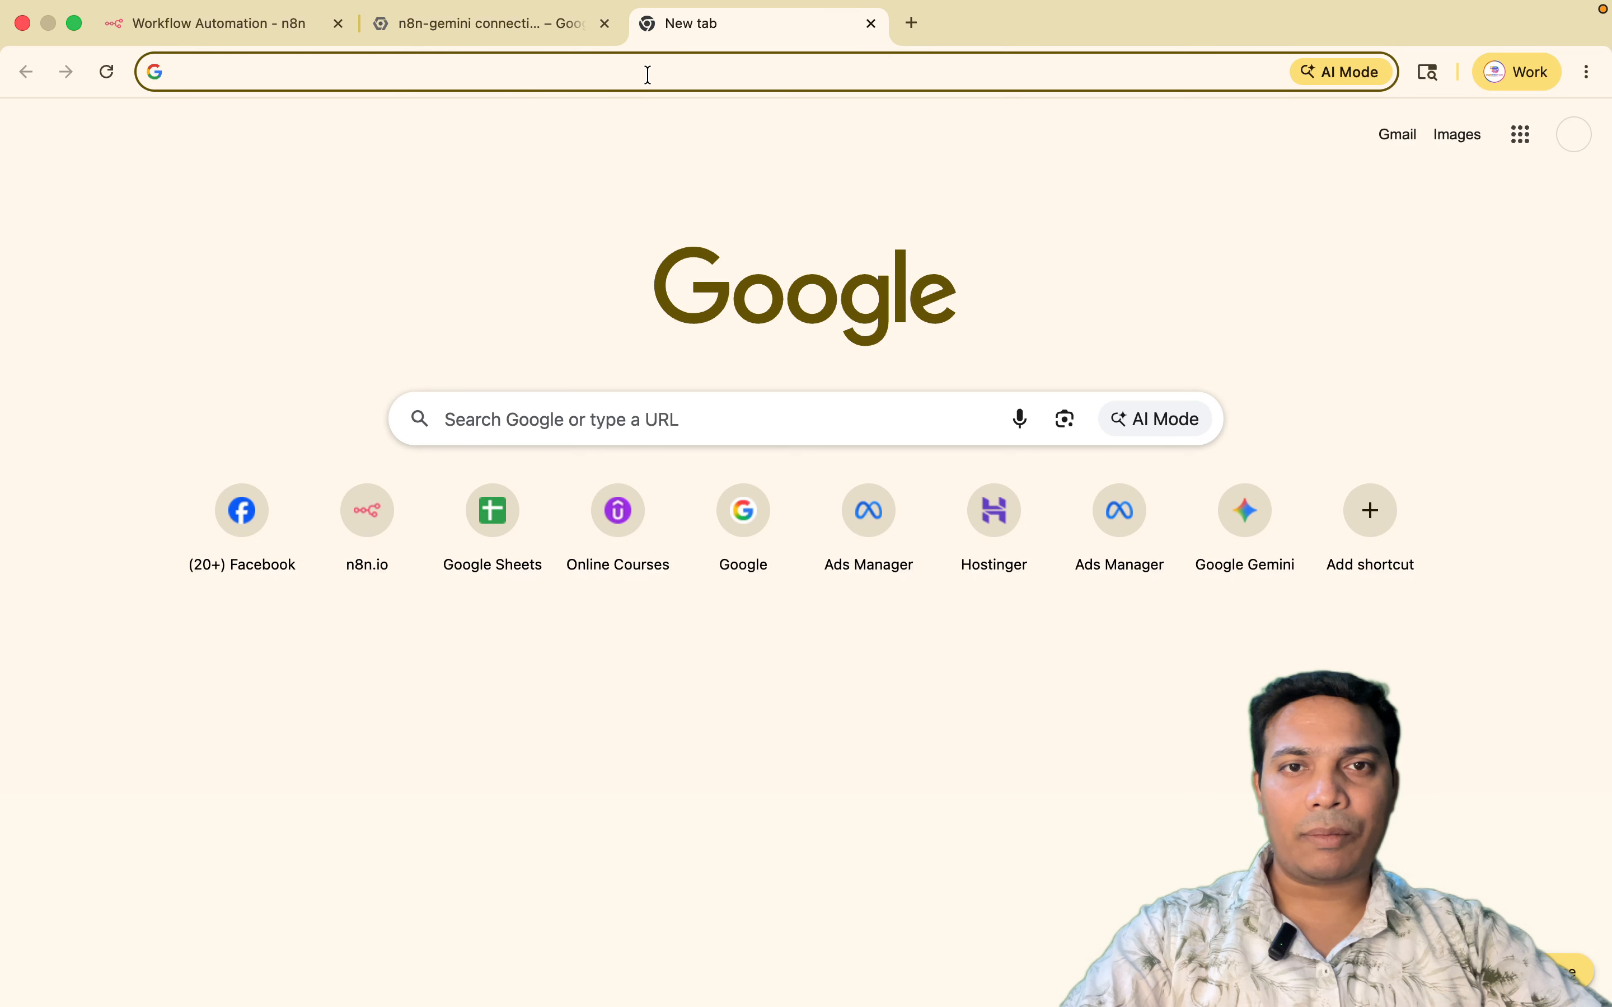
left_click(648, 73)
type("gemi")
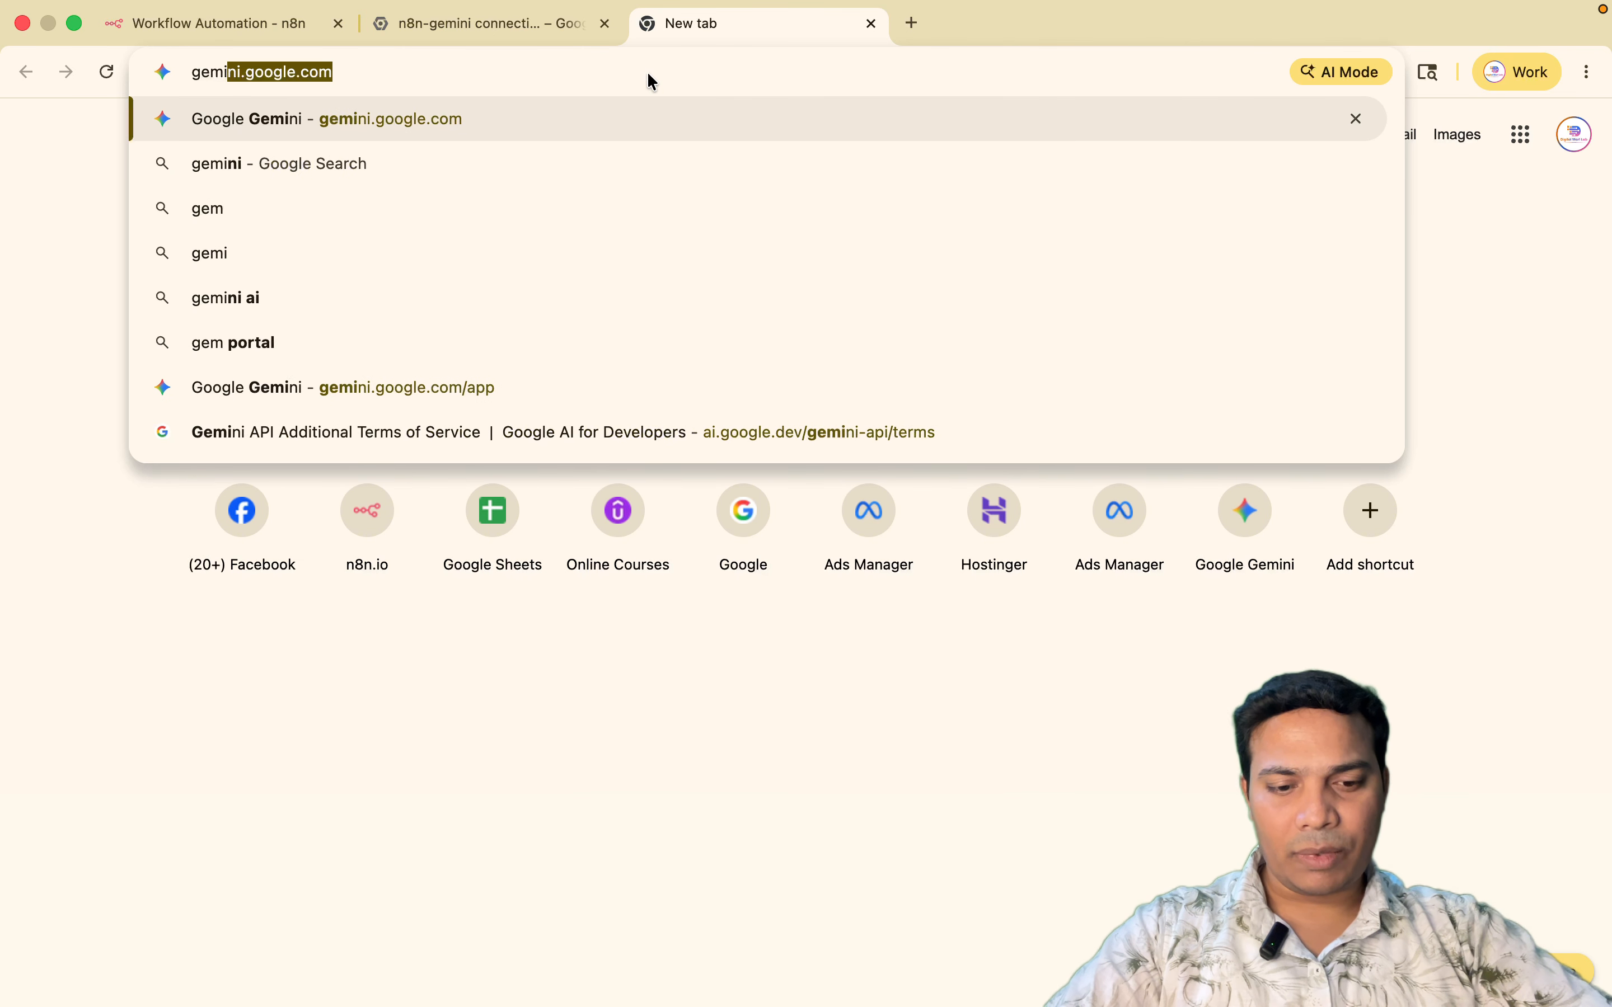
type("ni api")
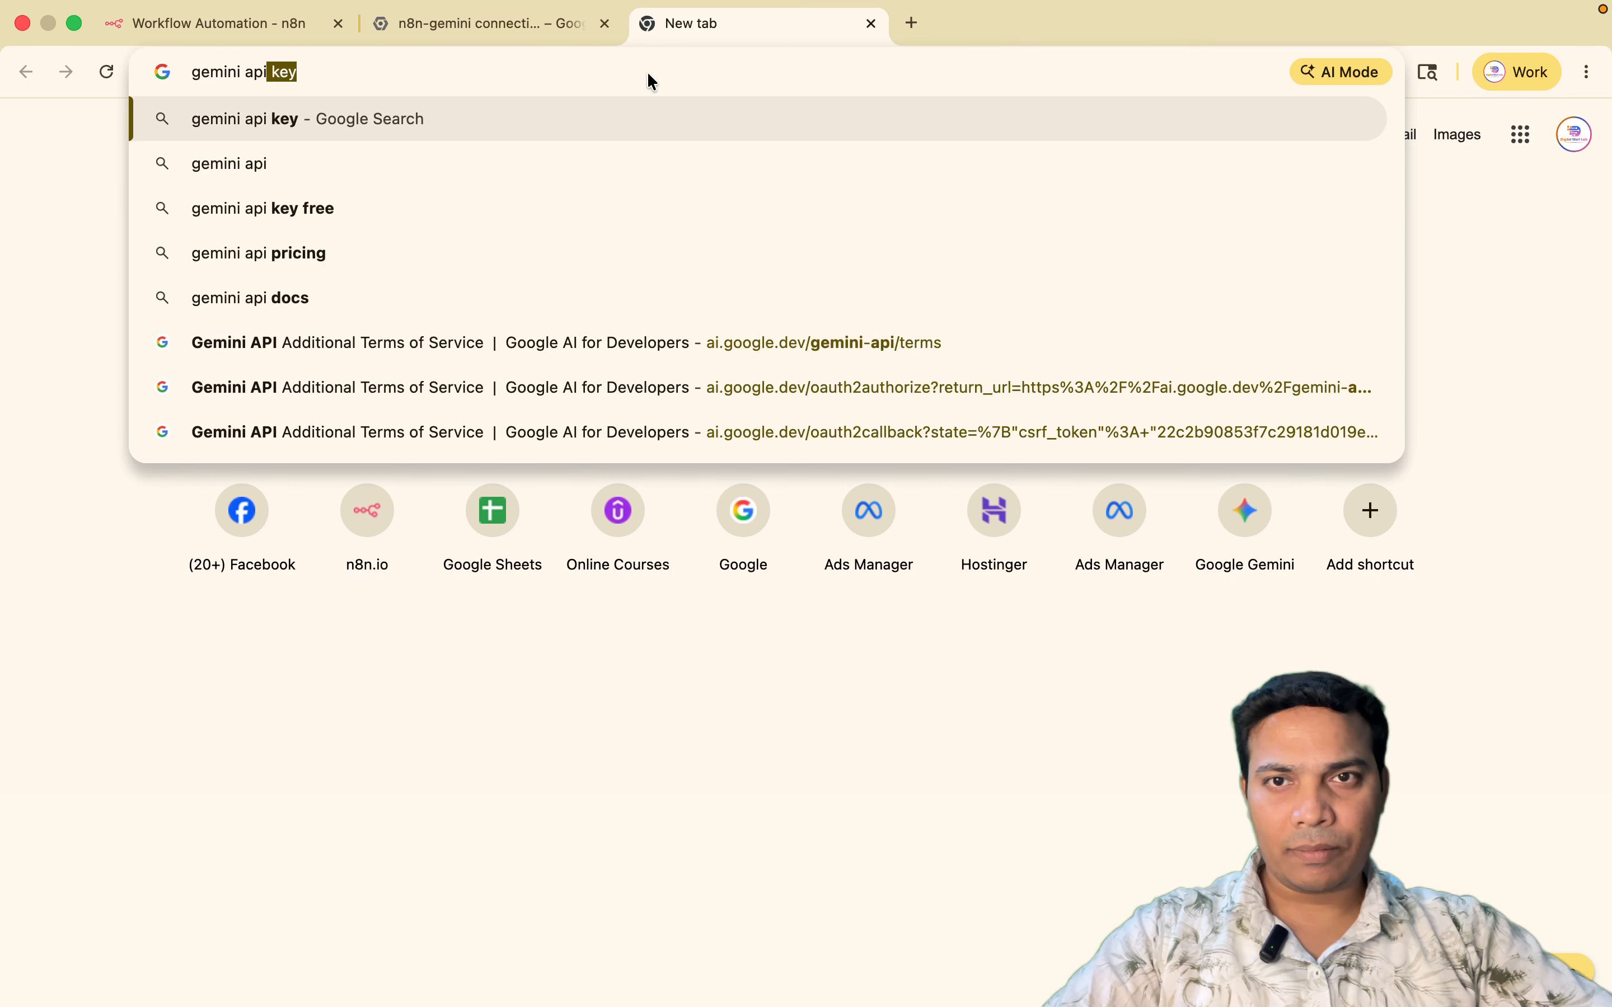
key("Return")
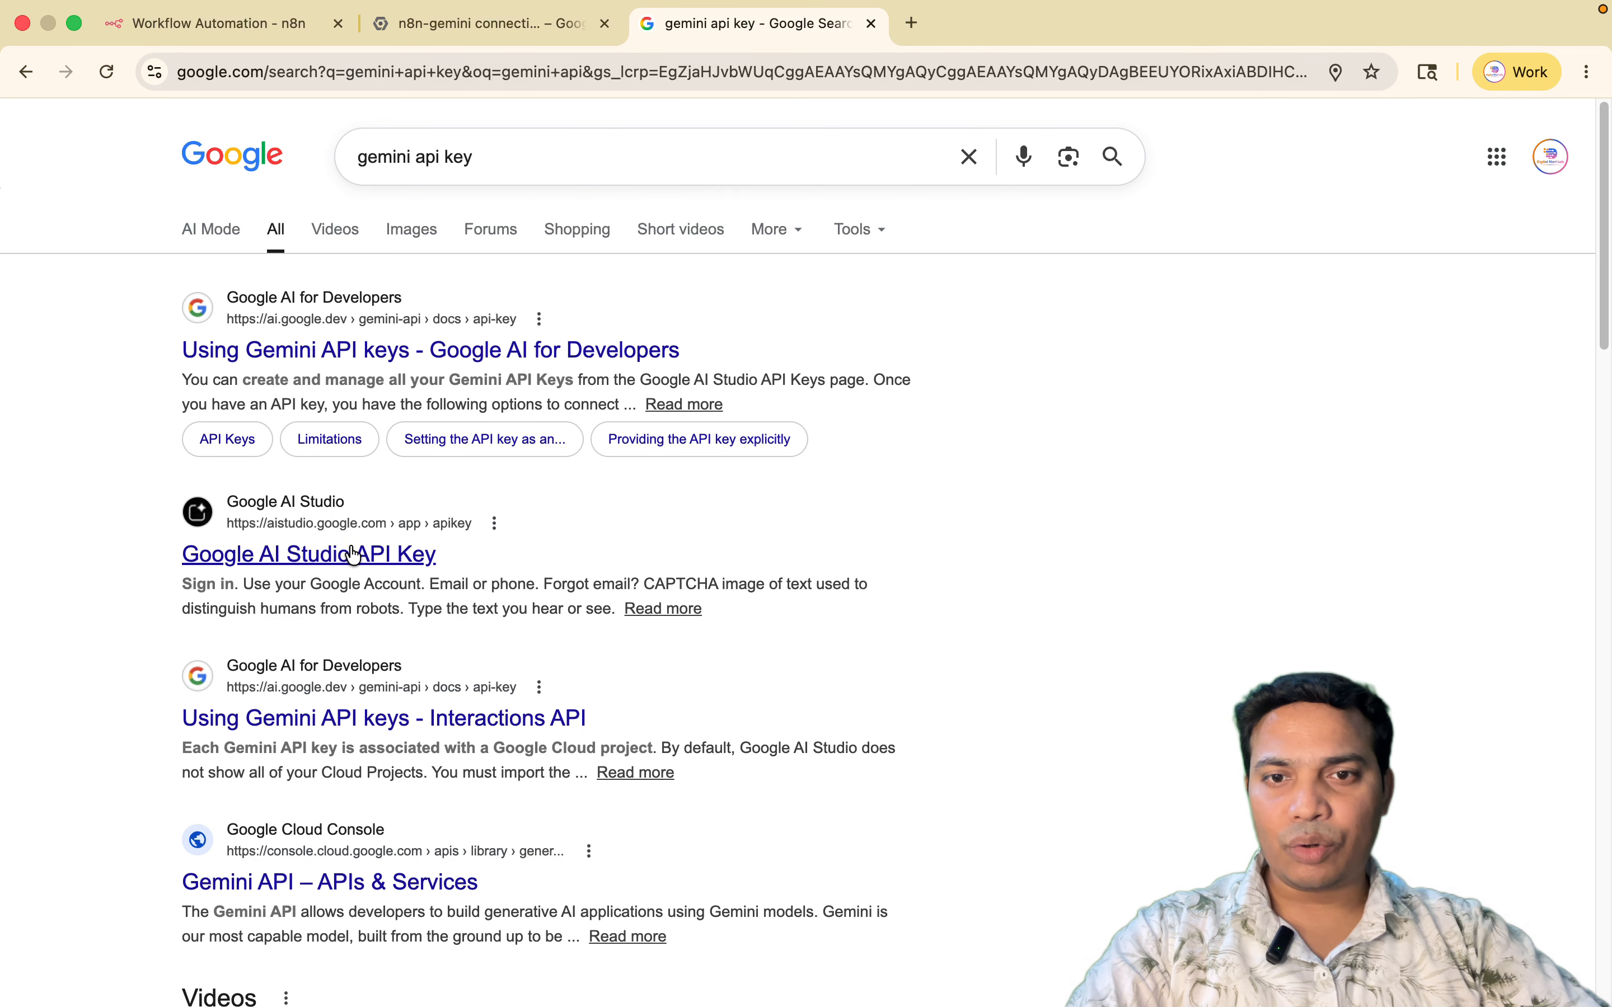
left_click(326, 560)
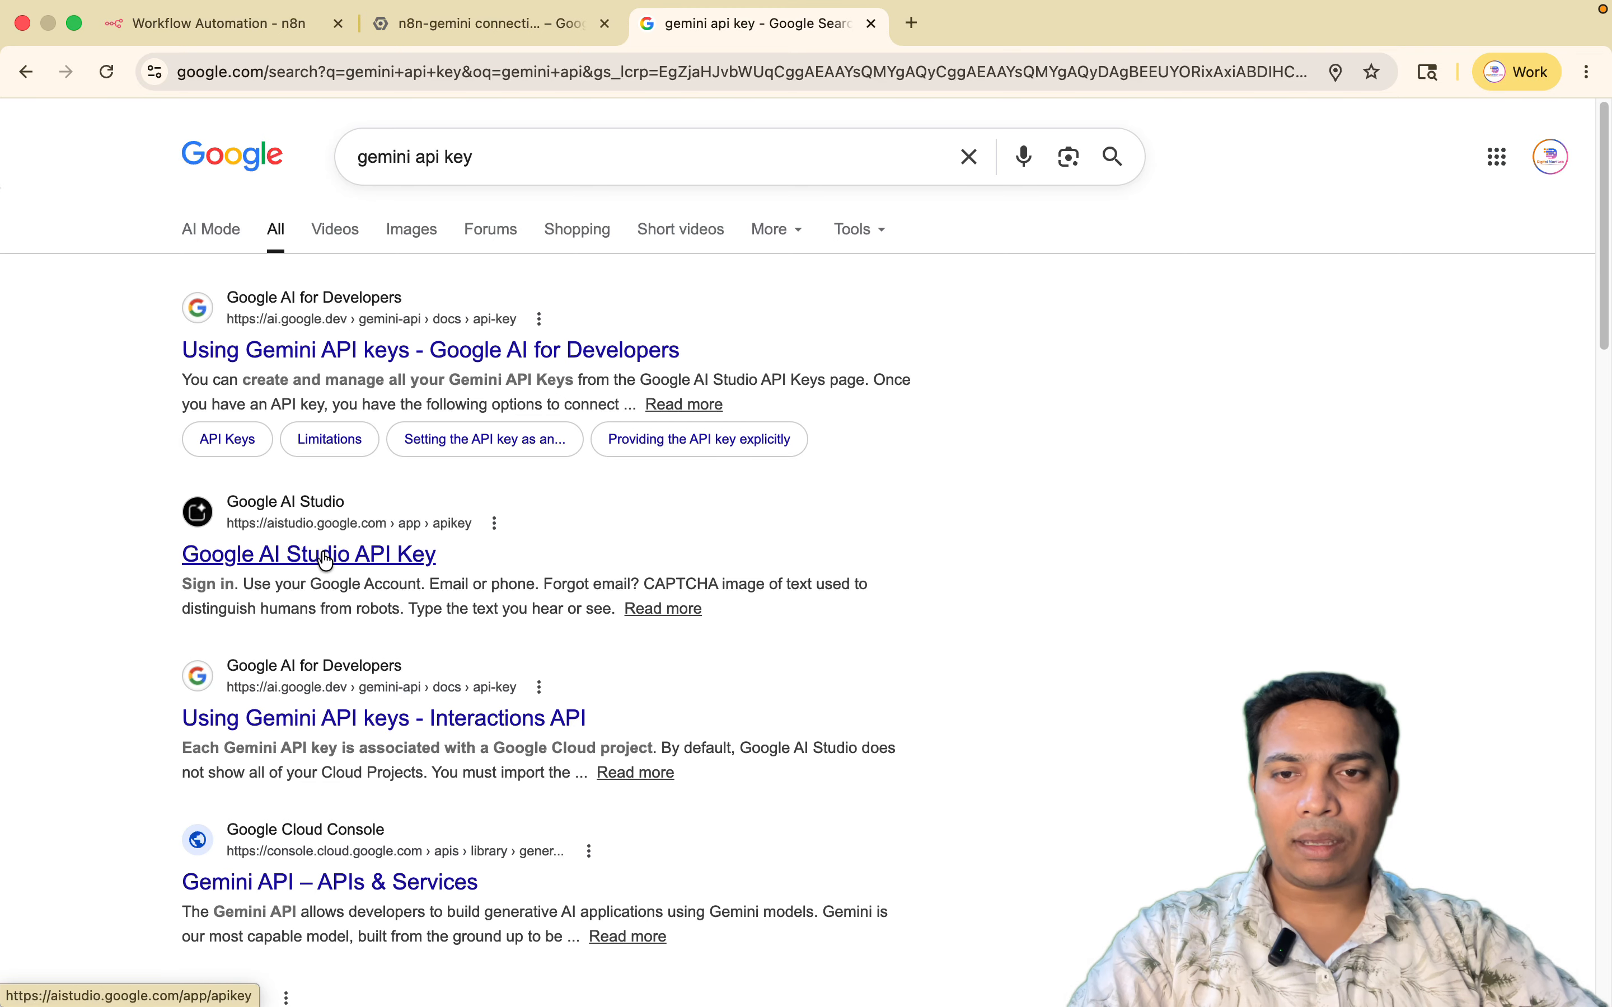
left_click(283, 505)
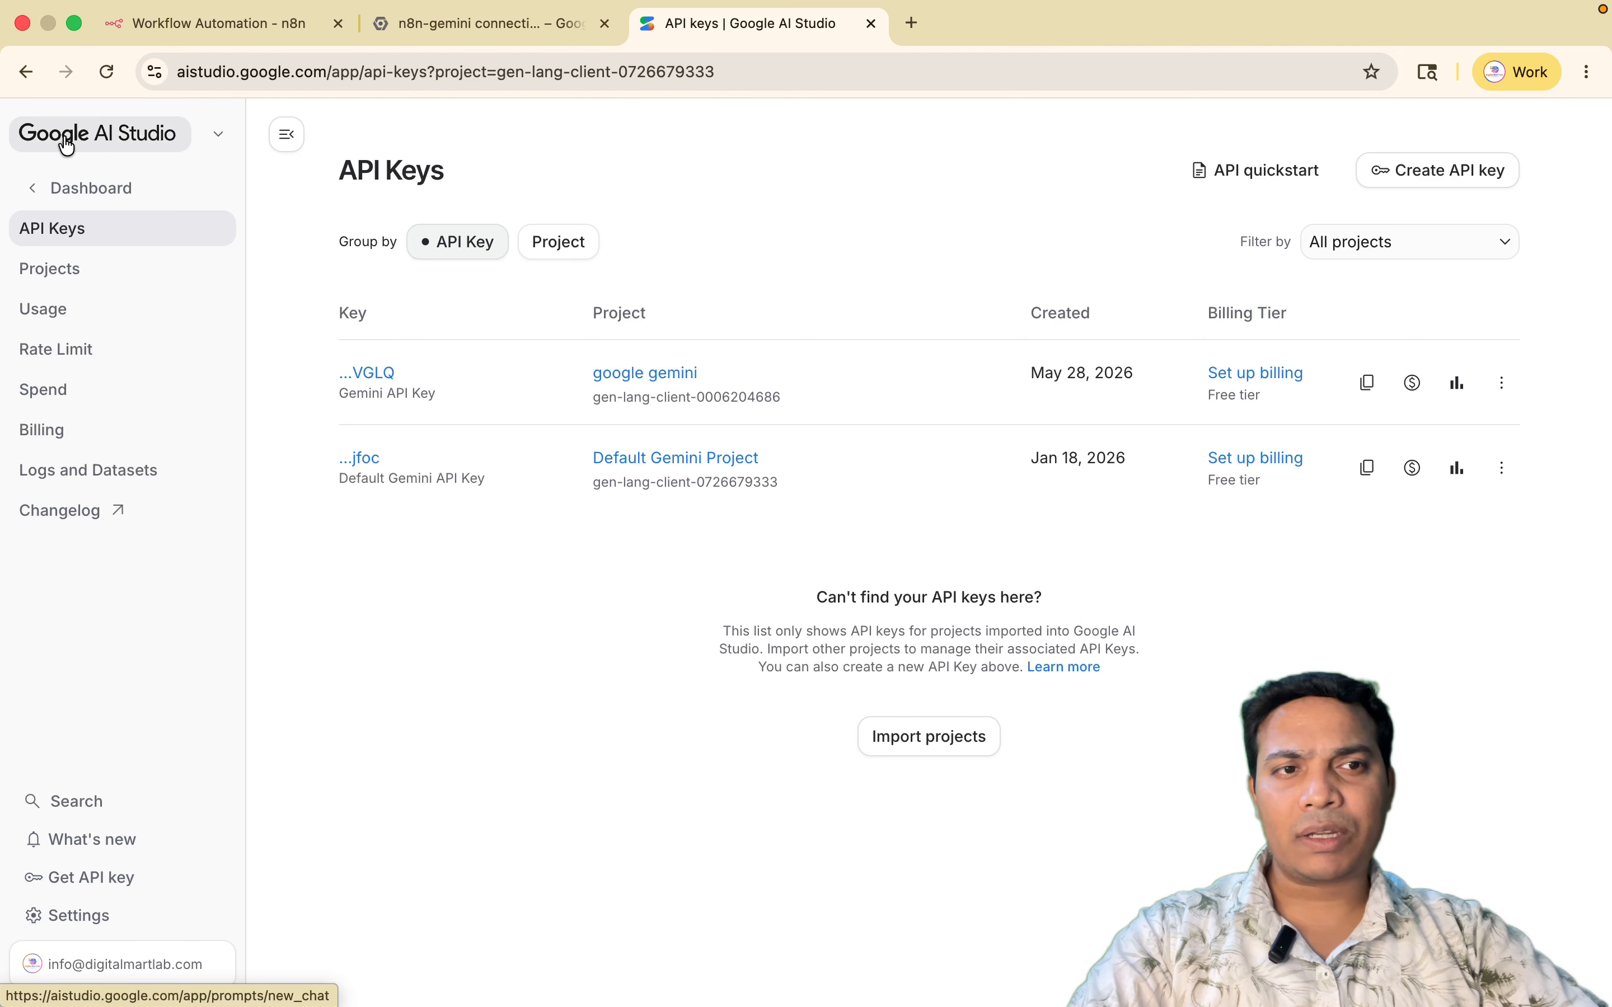
left_click(93, 192)
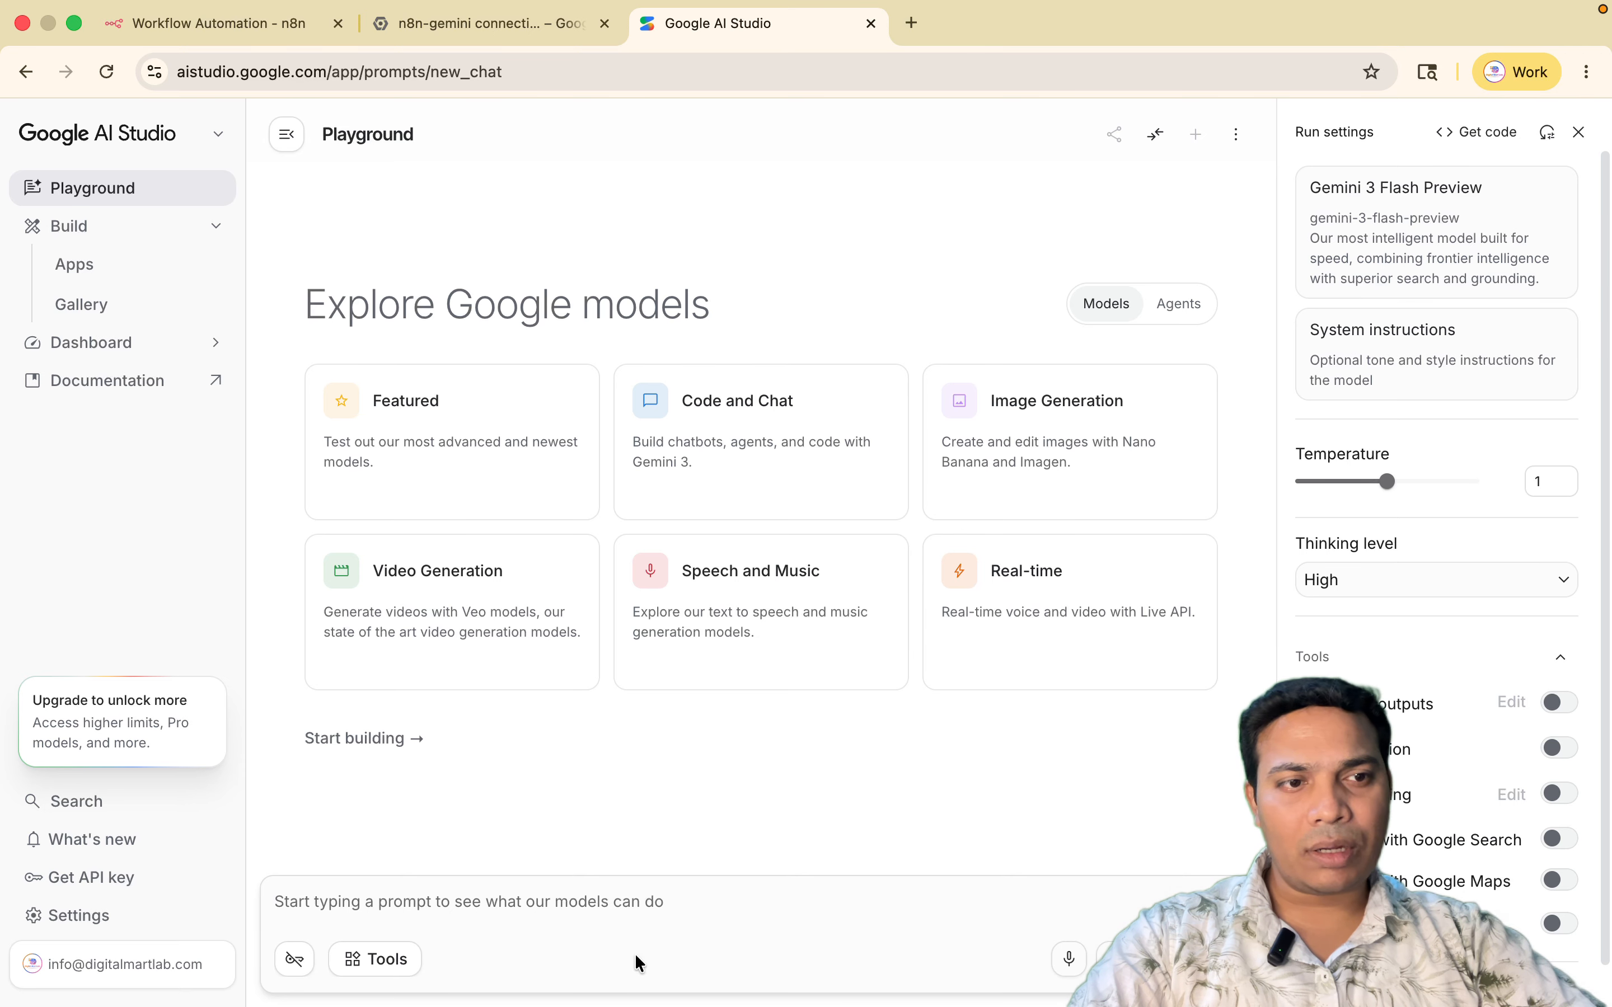
left_click(93, 878)
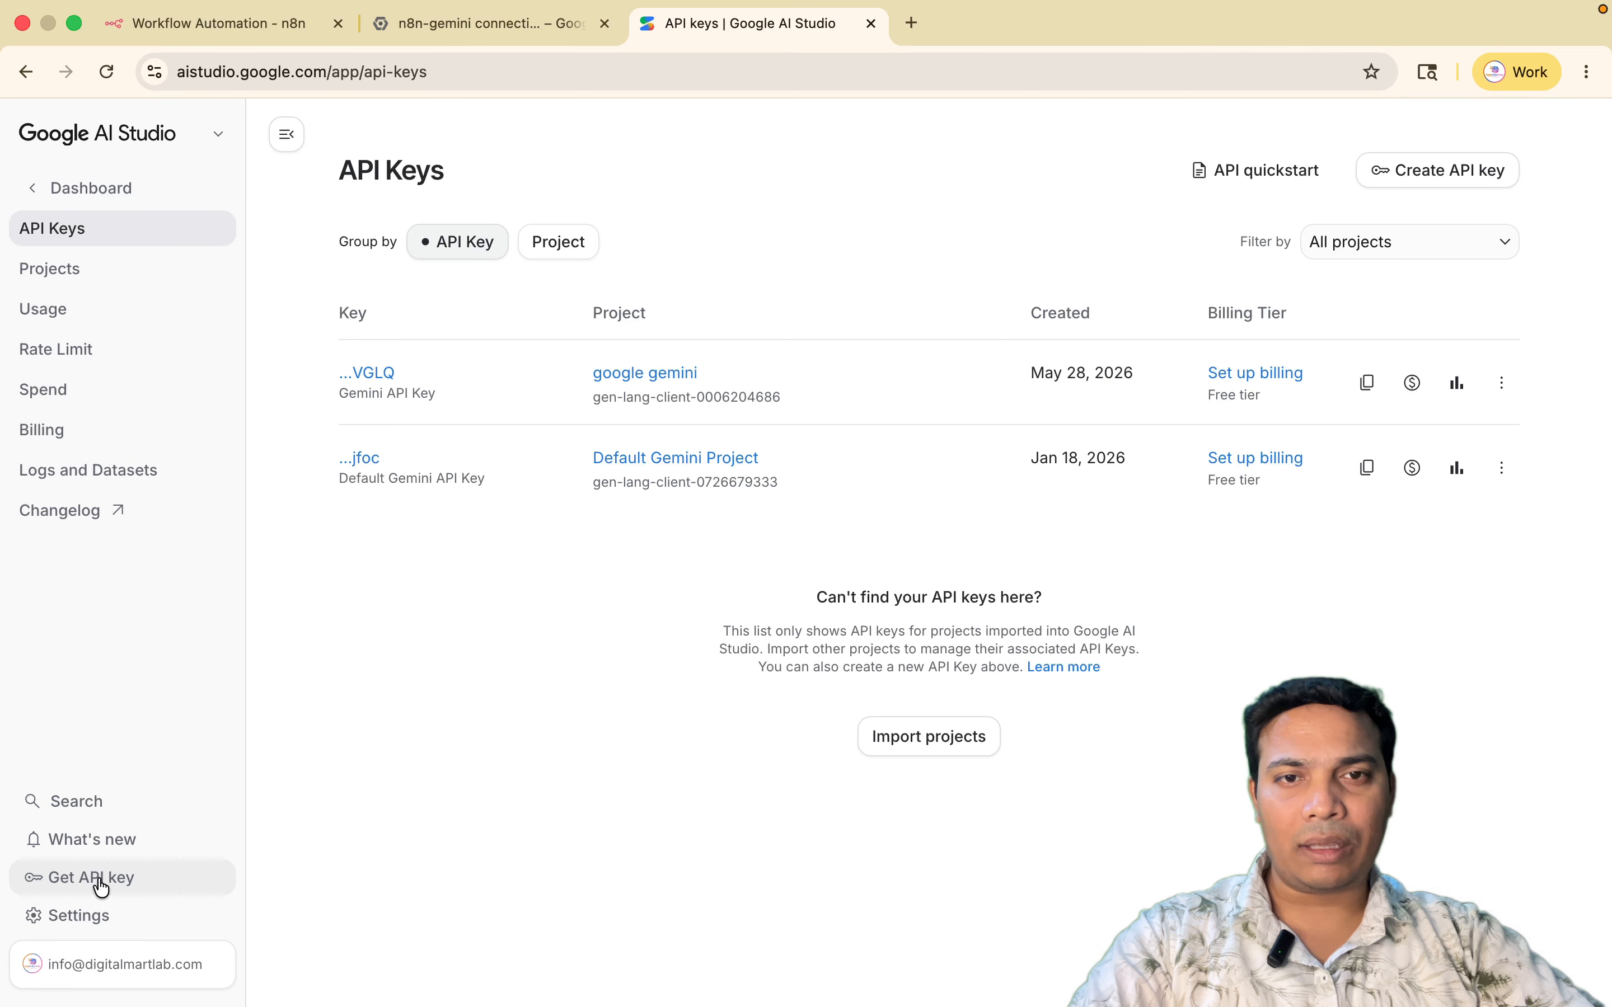
Start a new Gemini API key and create a project named "n8n-gemini connection" for it
left_click(1451, 184)
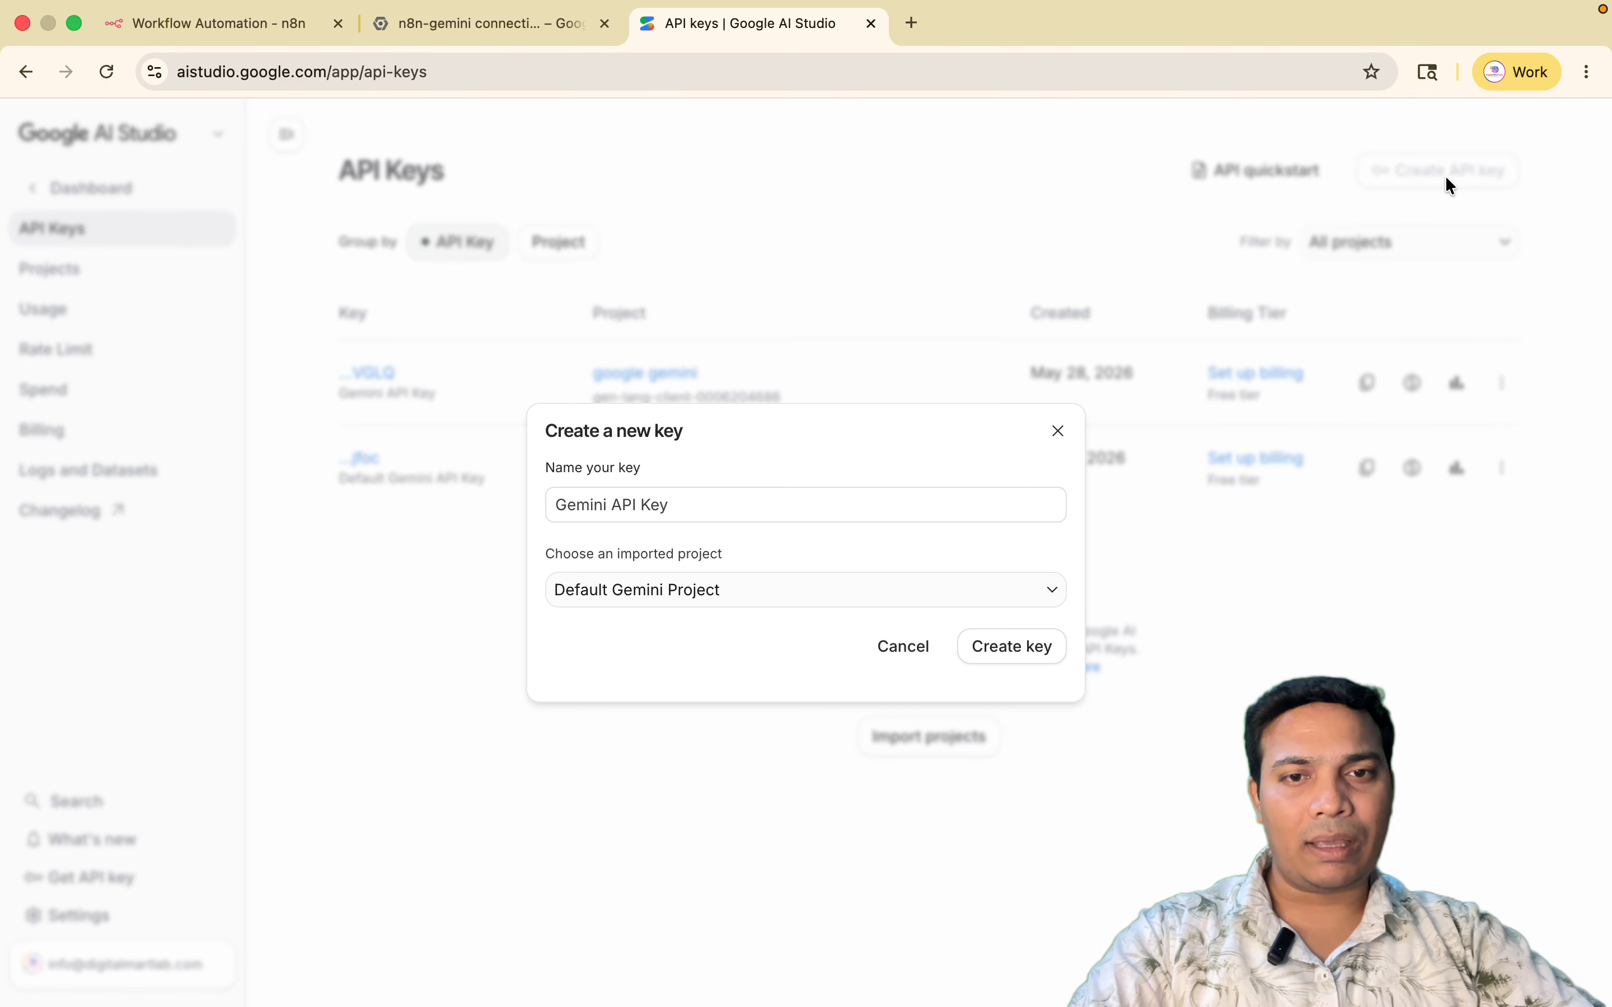
left_click(827, 598)
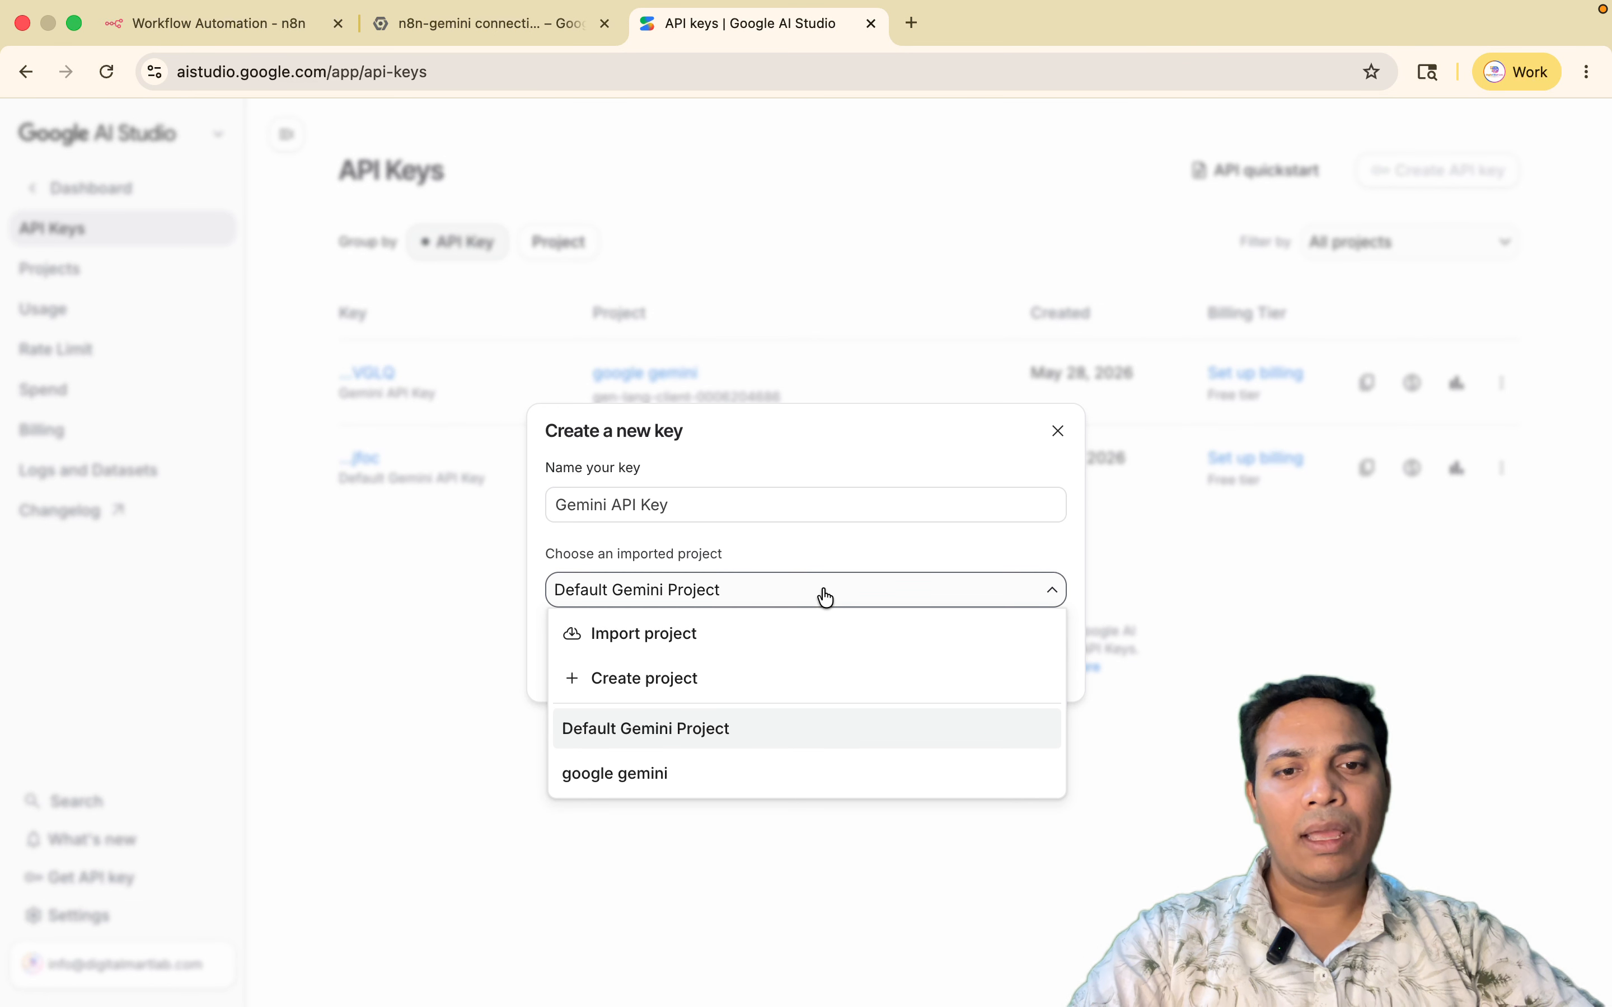
left_click(826, 599)
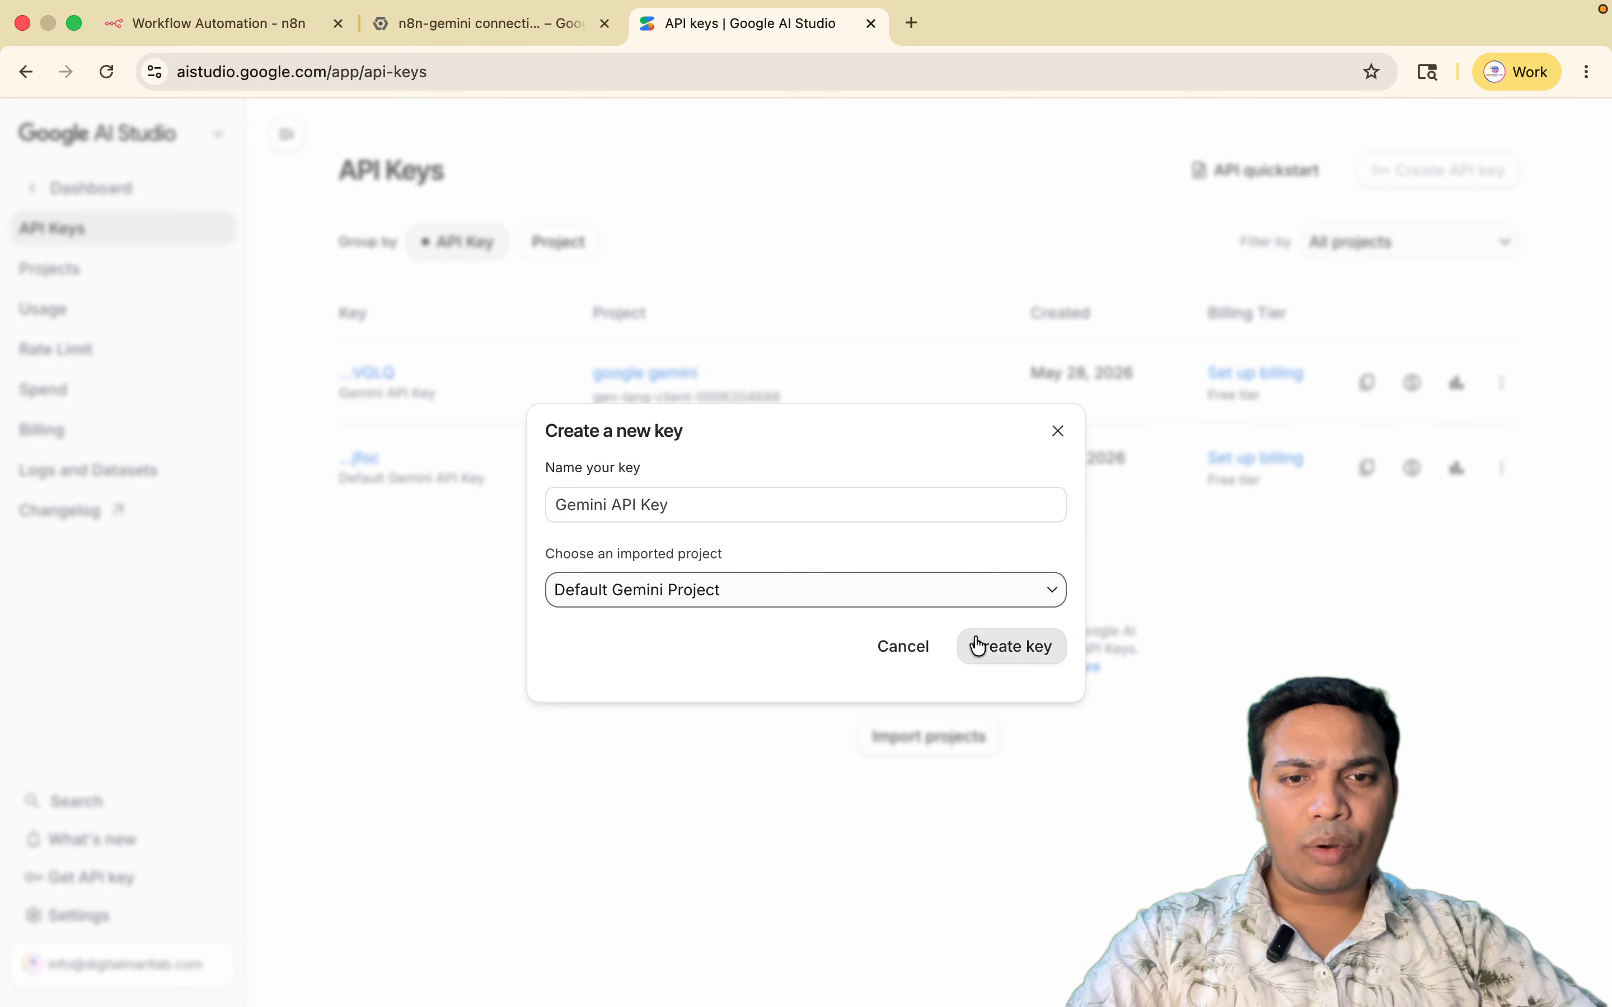
left_click(768, 598)
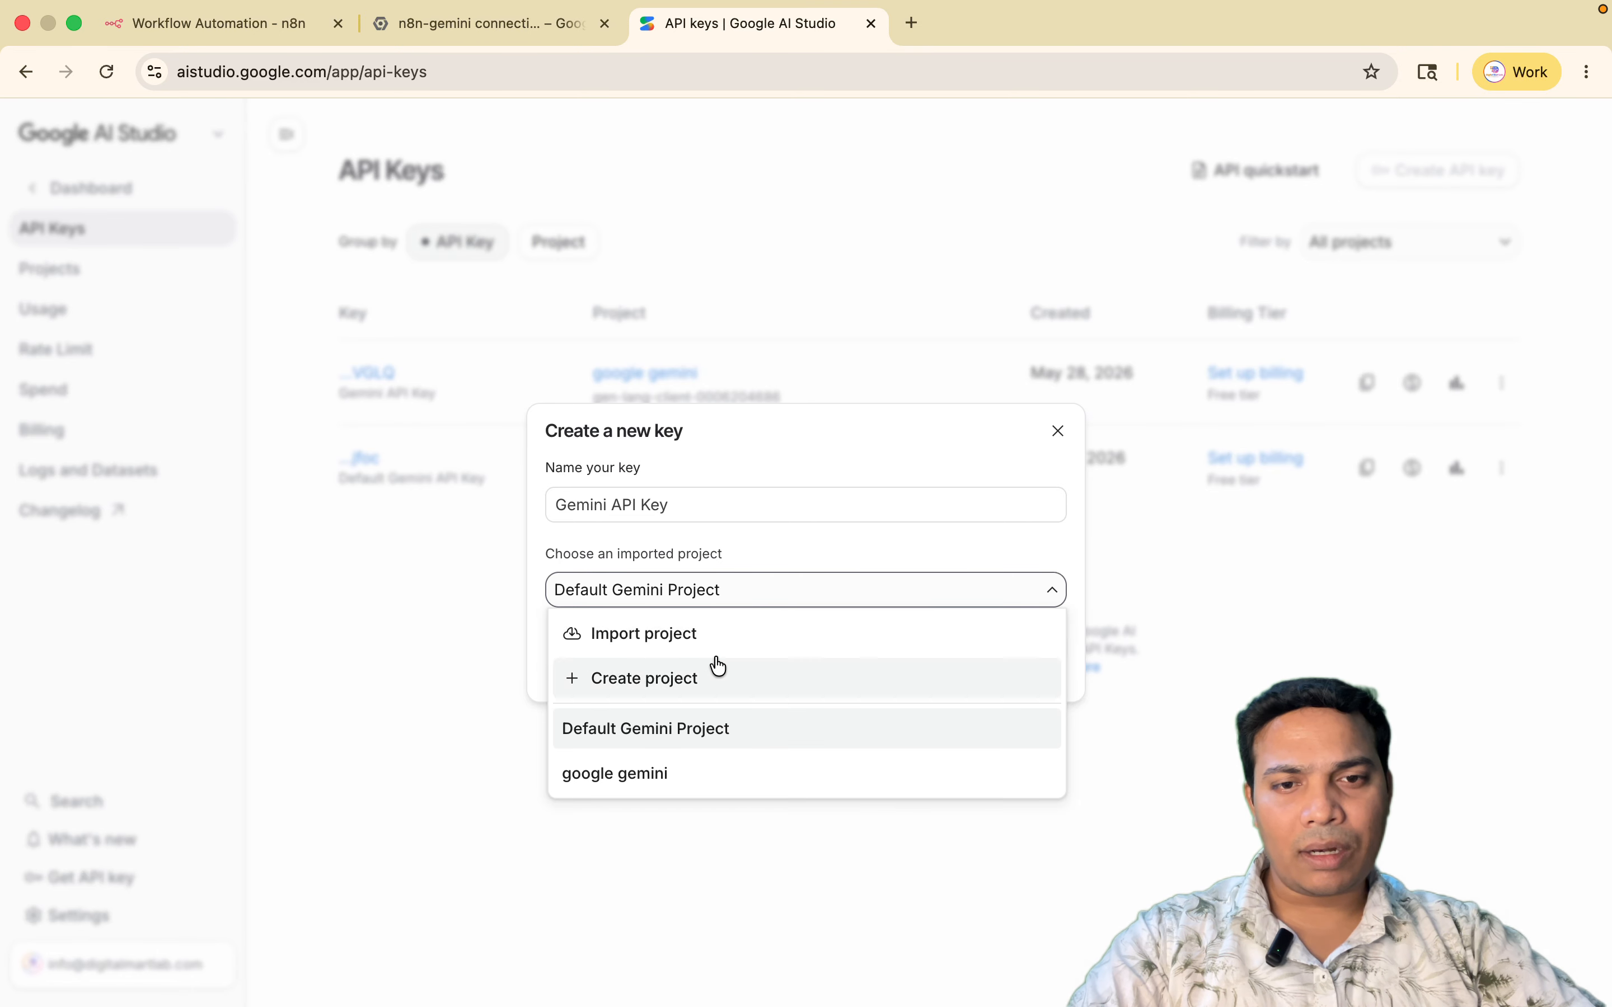
left_click(690, 677)
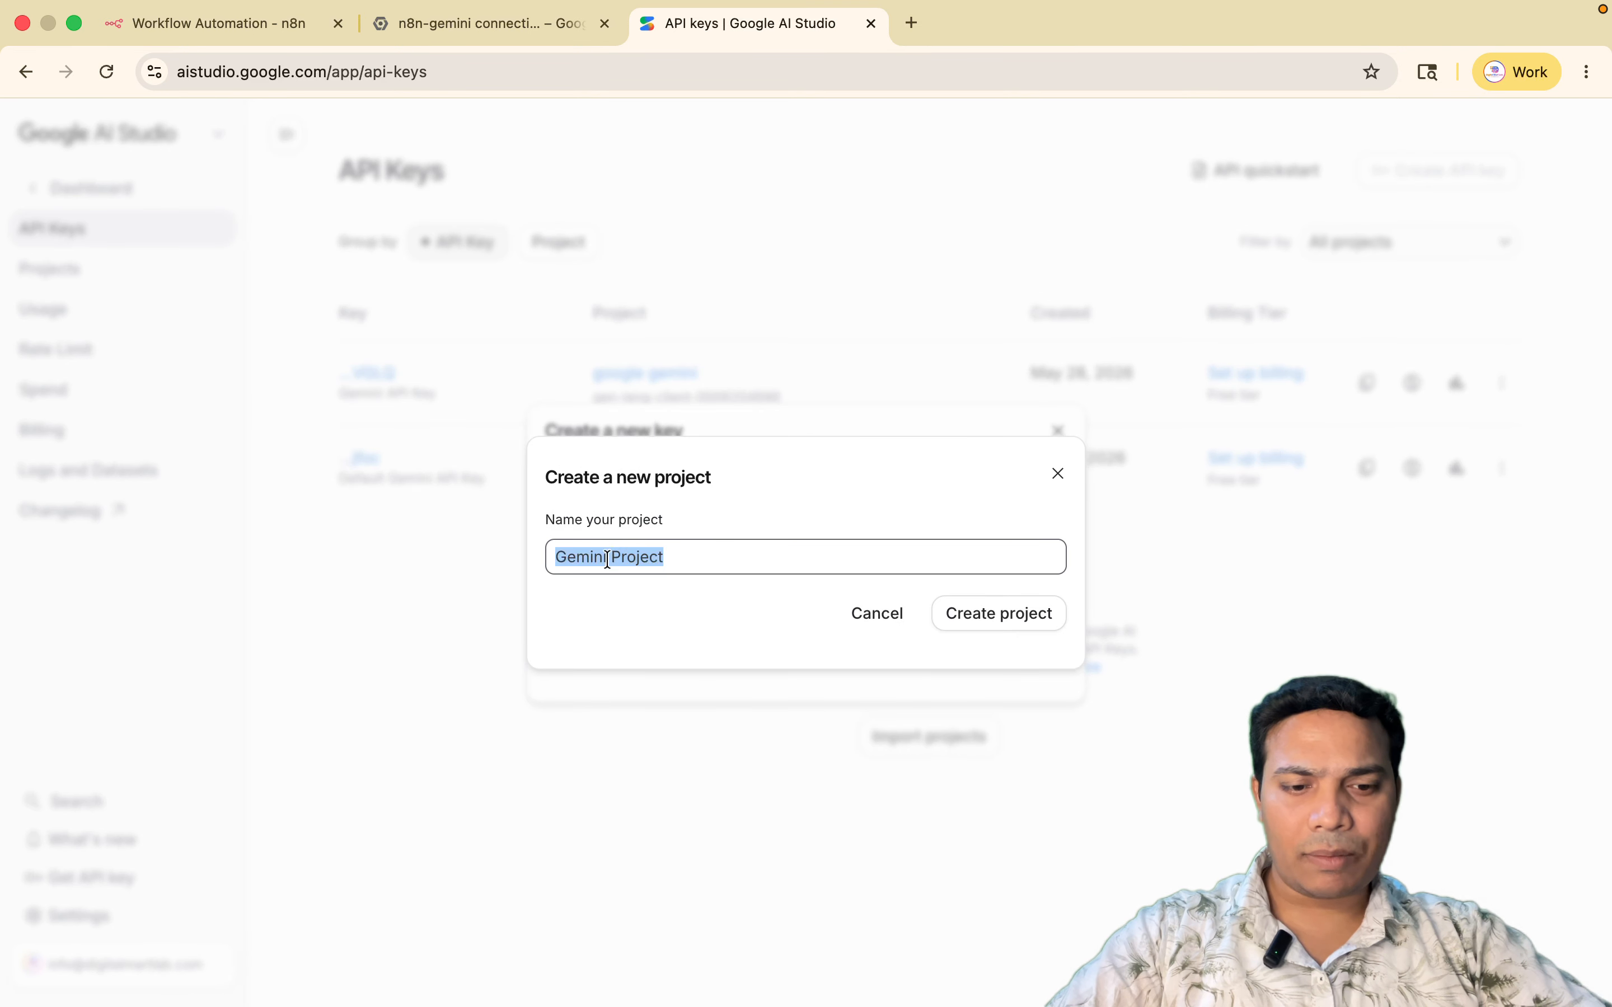
type("n9")
key("BackSpace")
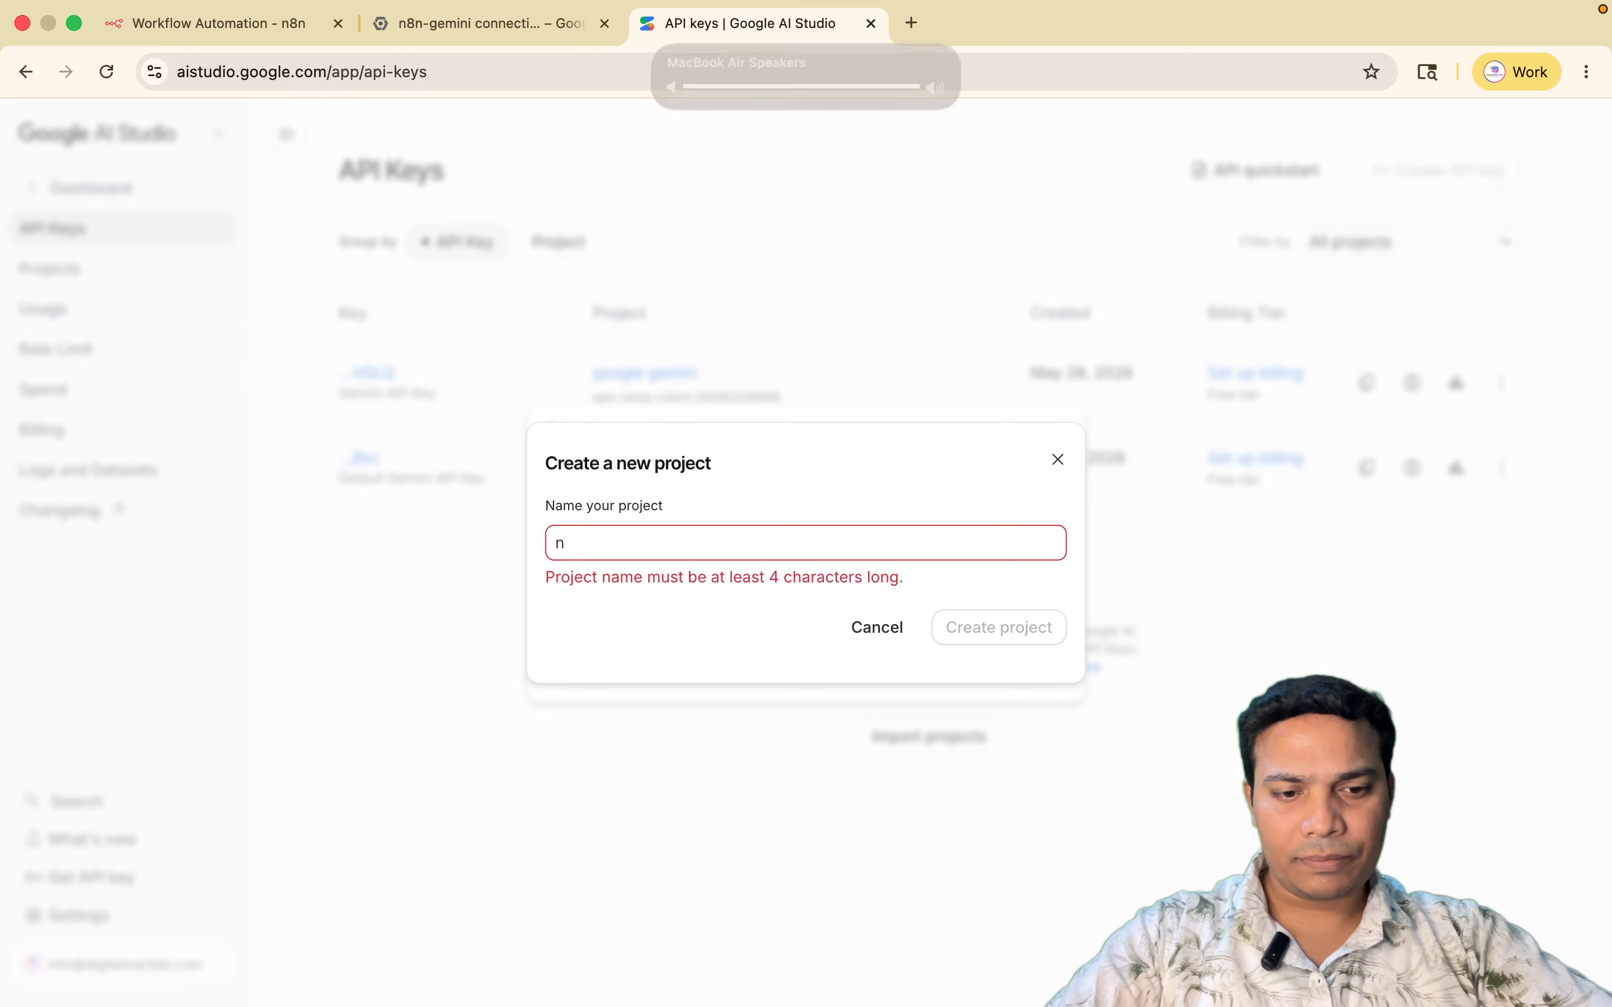
type("8n-")
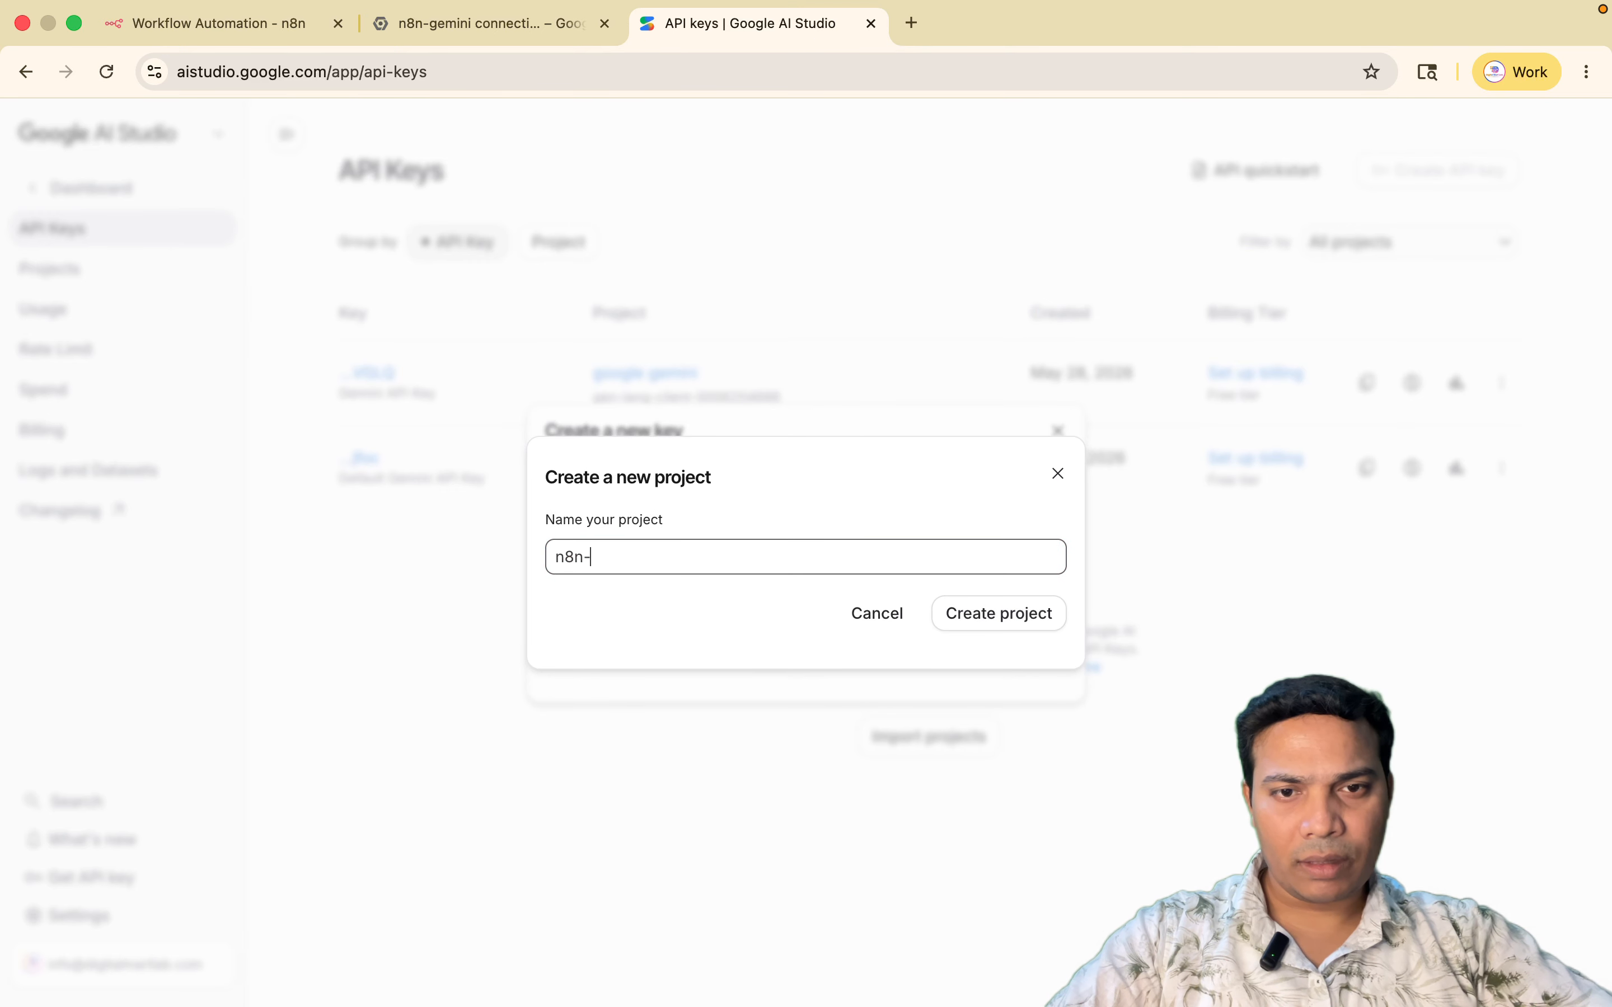
type("gemini")
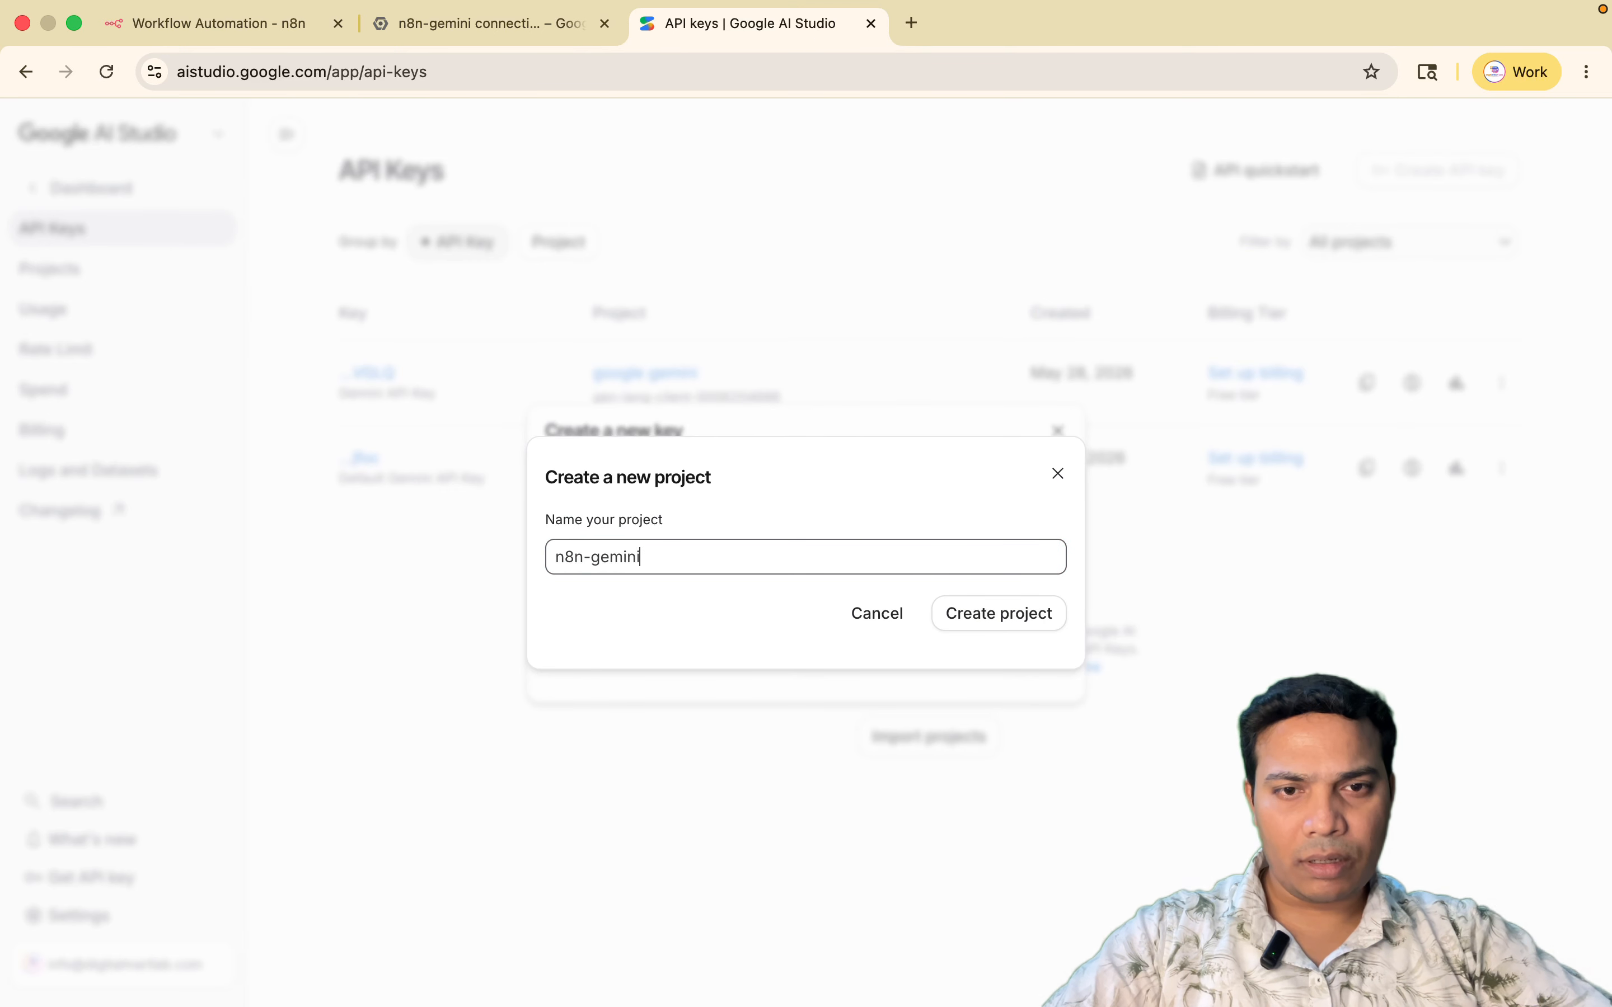
type(" co")
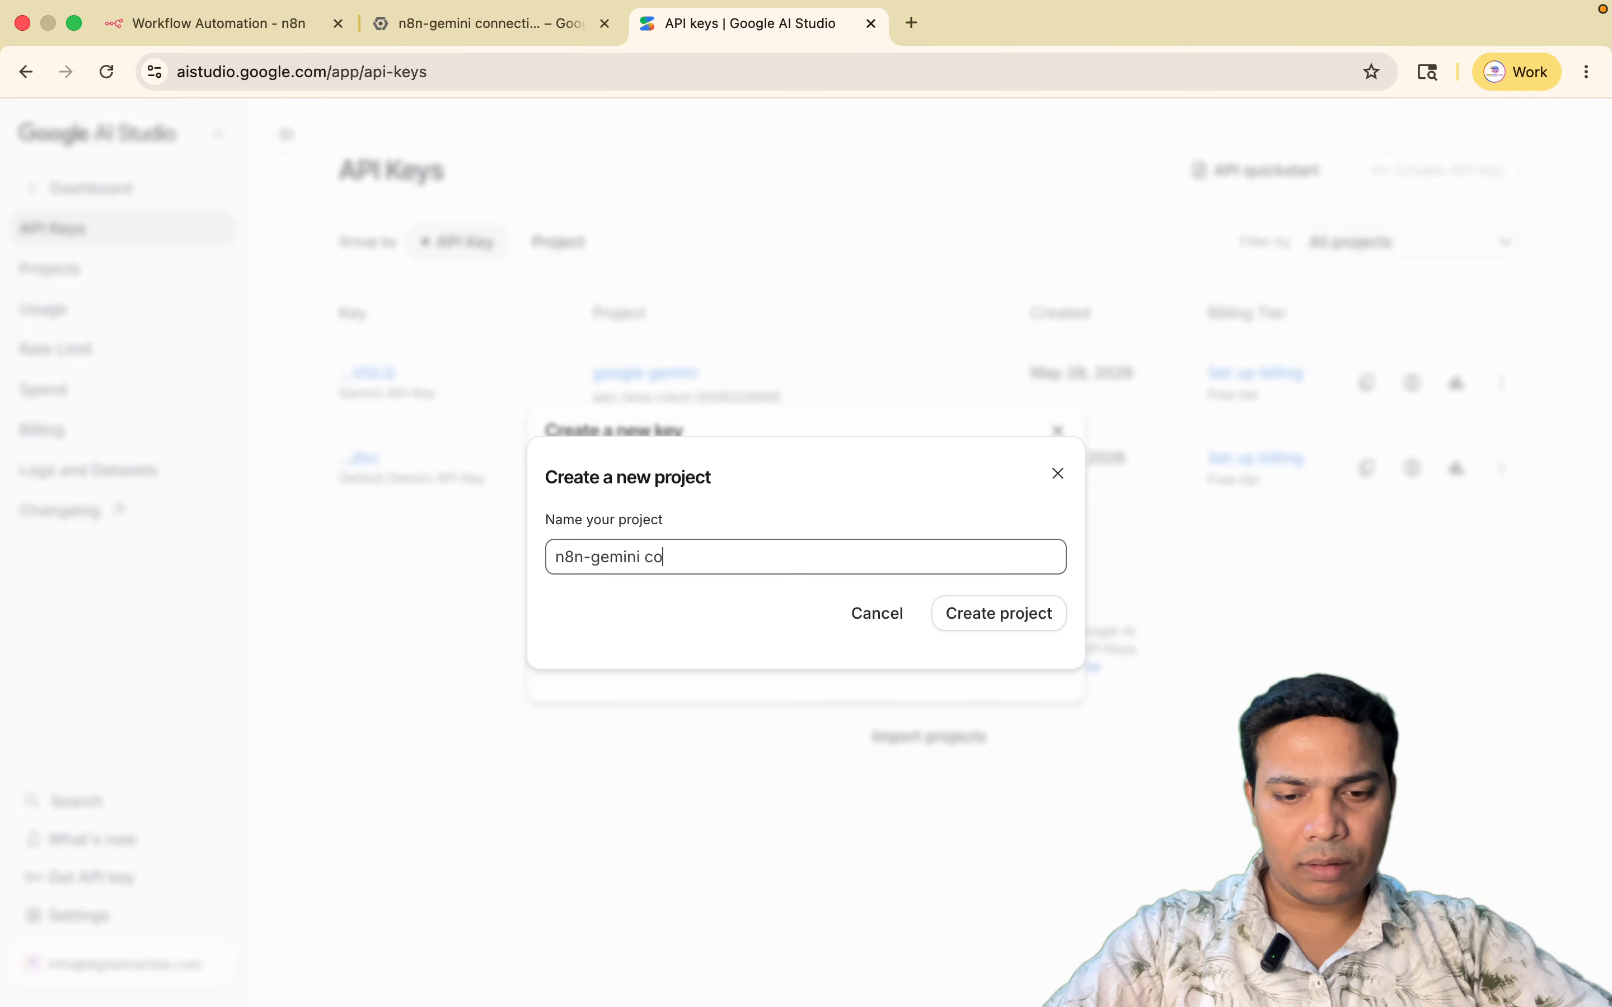
type("nnection")
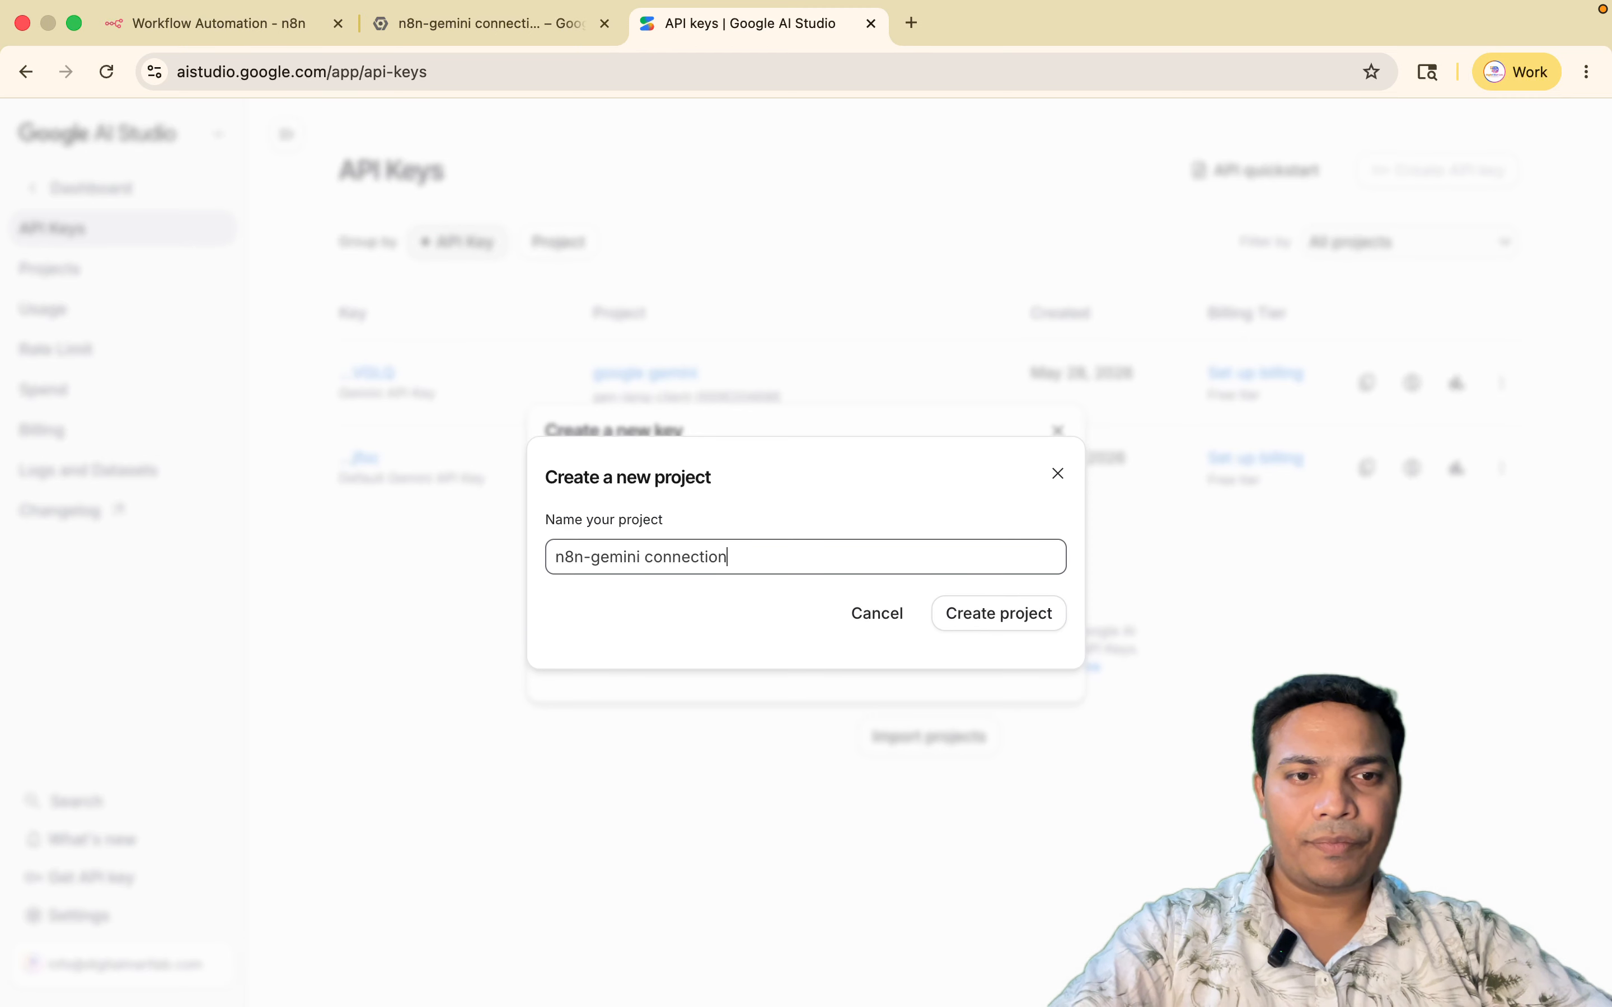
left_click(999, 624)
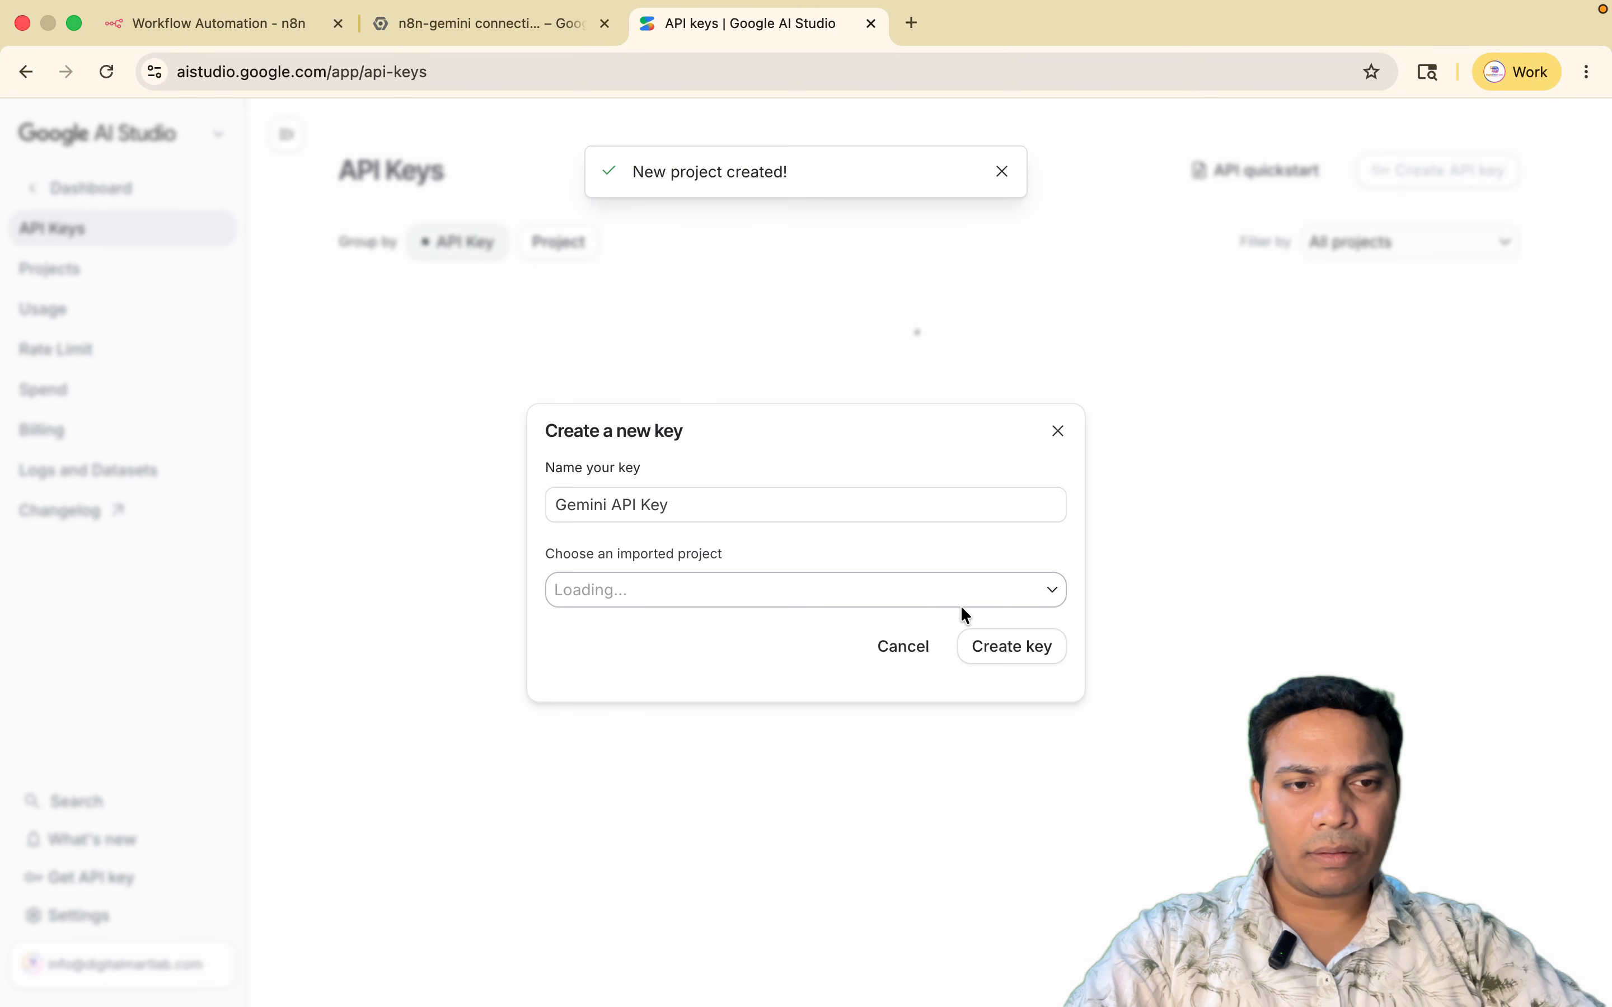
Create the Gemini API key in the imported "n8n-gemini connection" project and copy the key
left_click(946, 591)
left_click(946, 591)
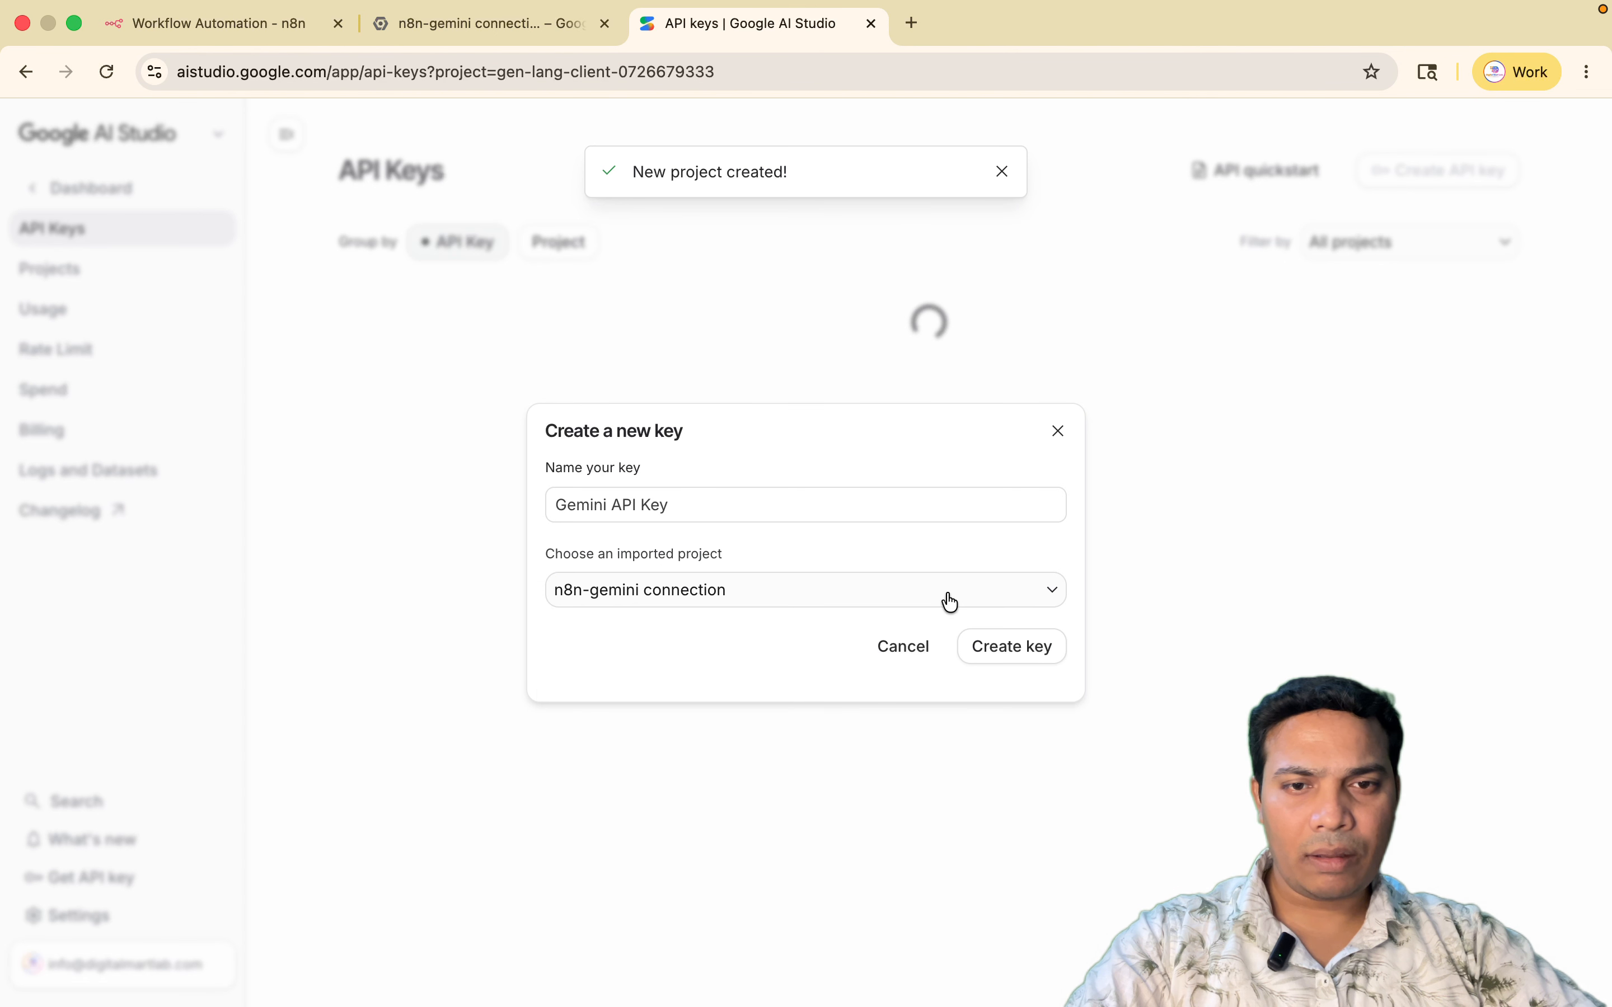
left_click(992, 647)
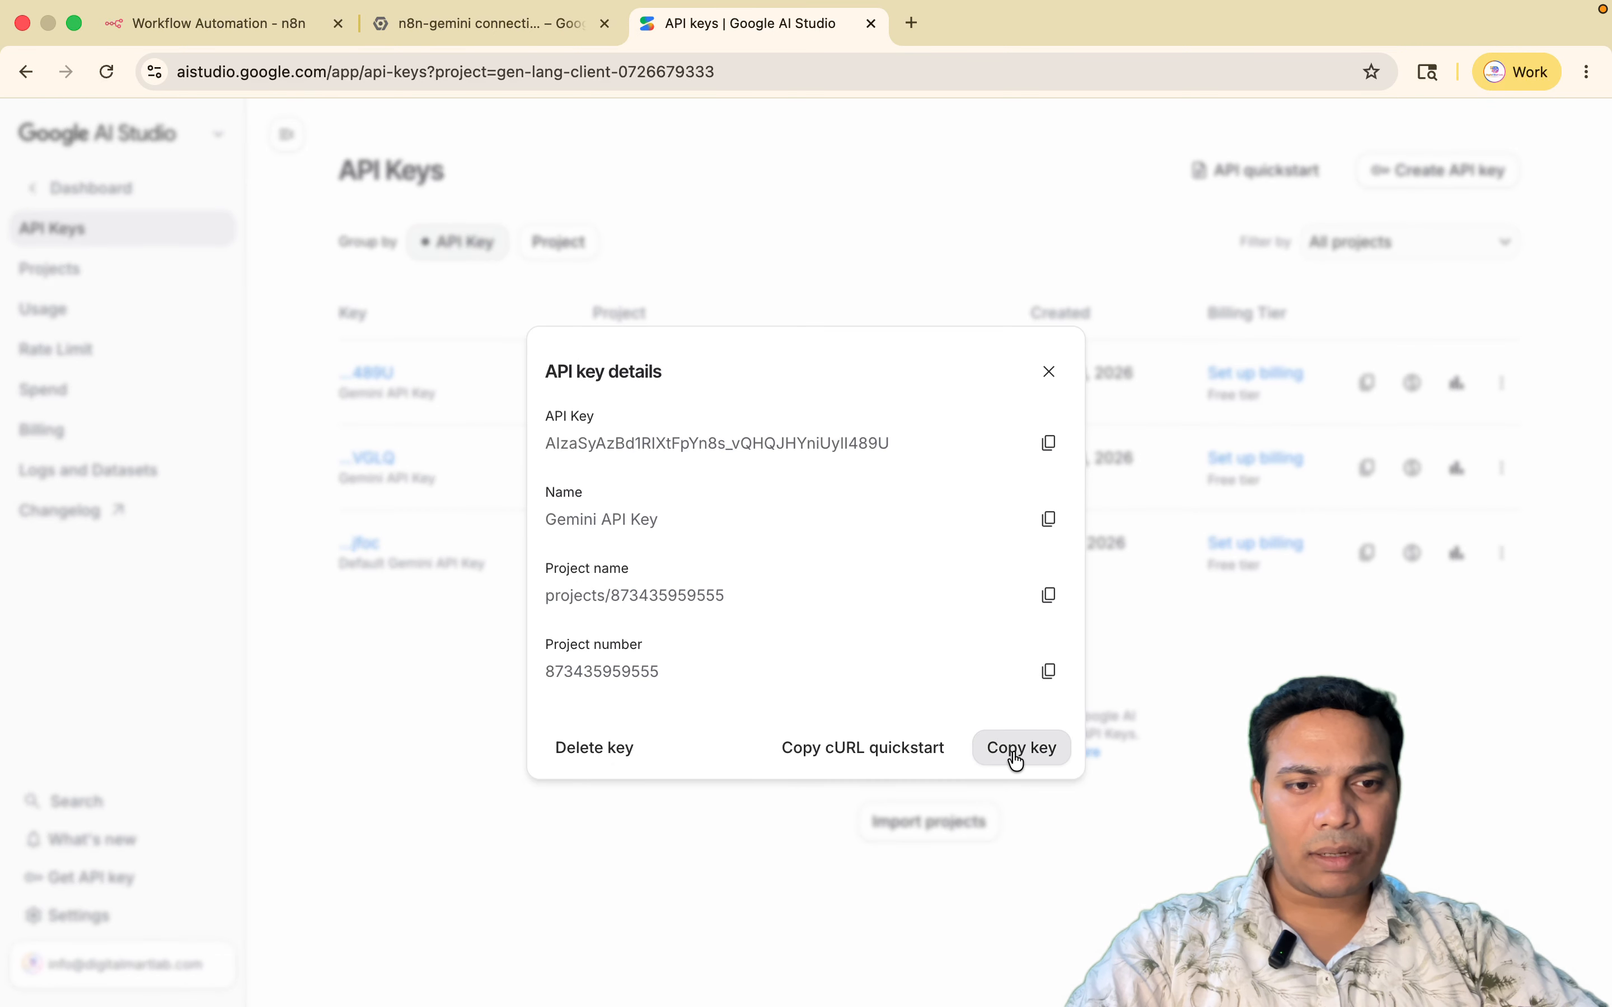
left_click(1017, 759)
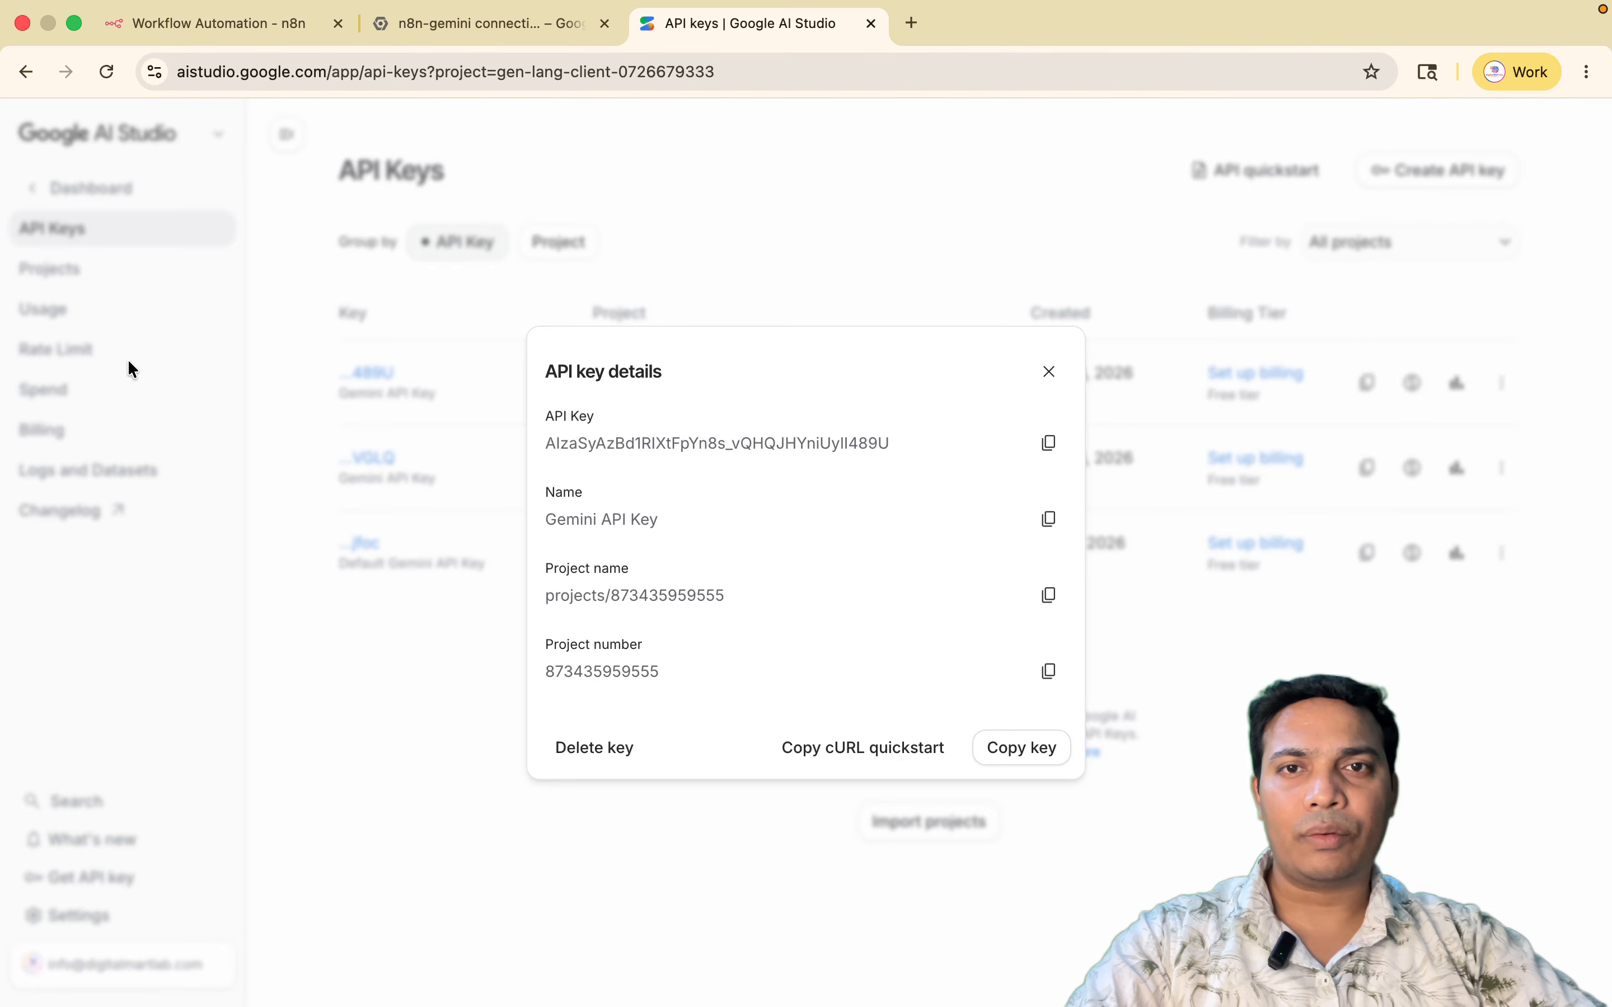
Switch to n8n and save a Google Gemini(PaLM) Api credential for the Google Gemini Chat Model node, pasting the copied API key
left_click(518, 27)
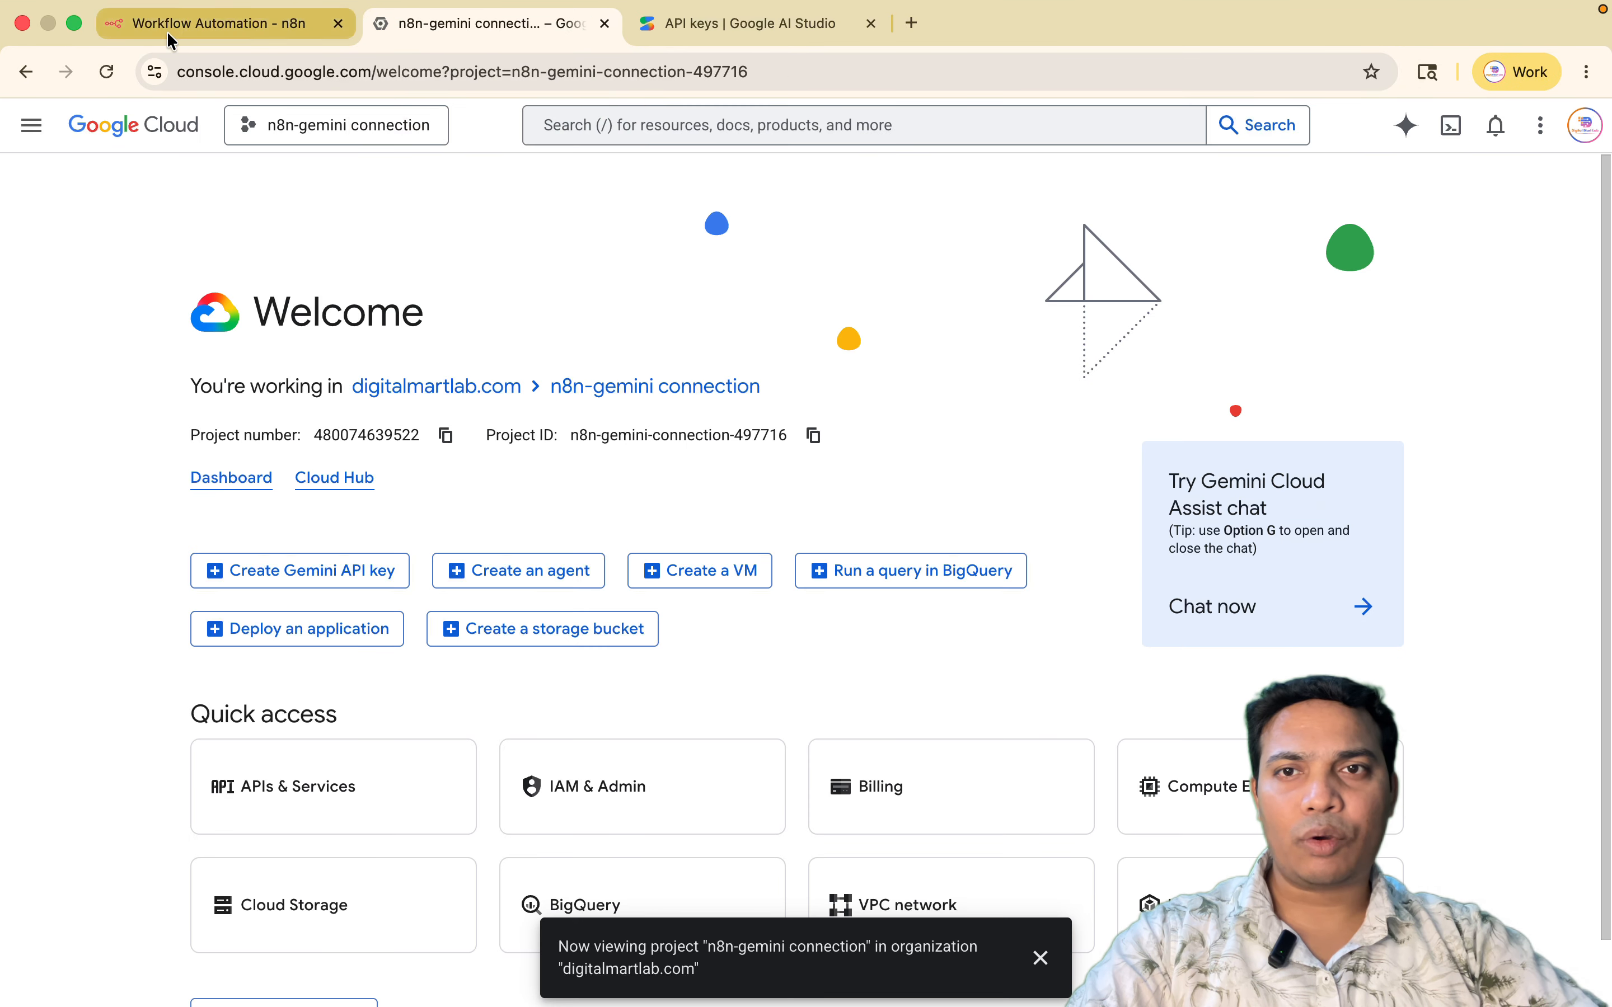
left_click(216, 25)
double_click(551, 693)
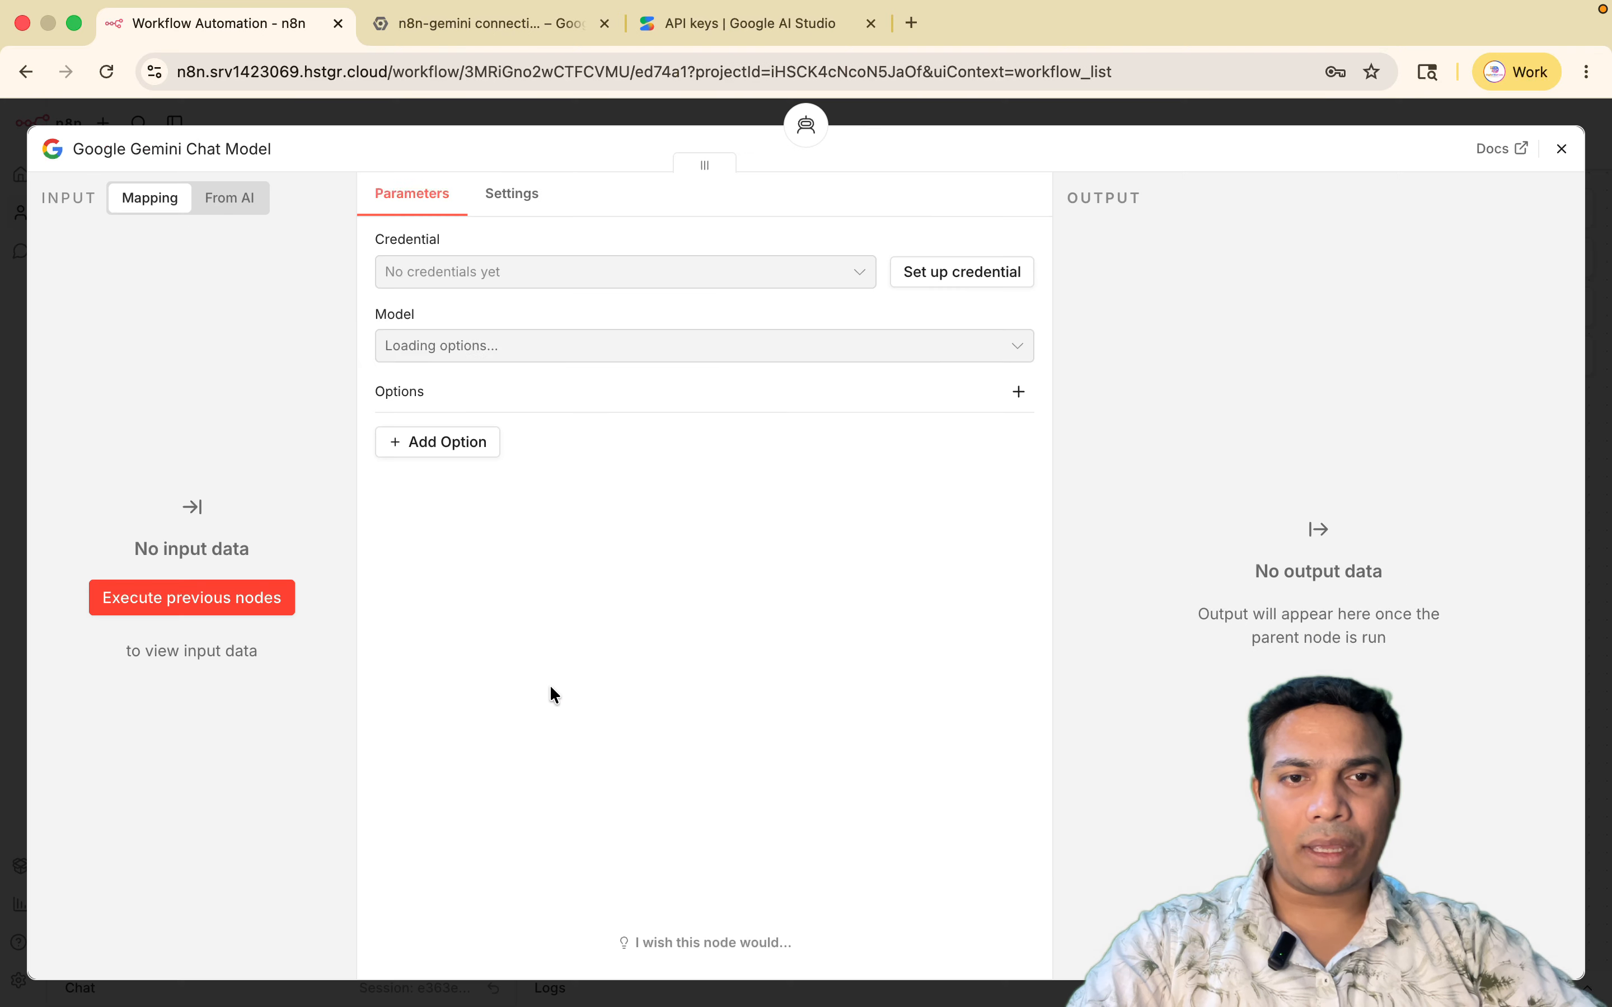
left_click(936, 273)
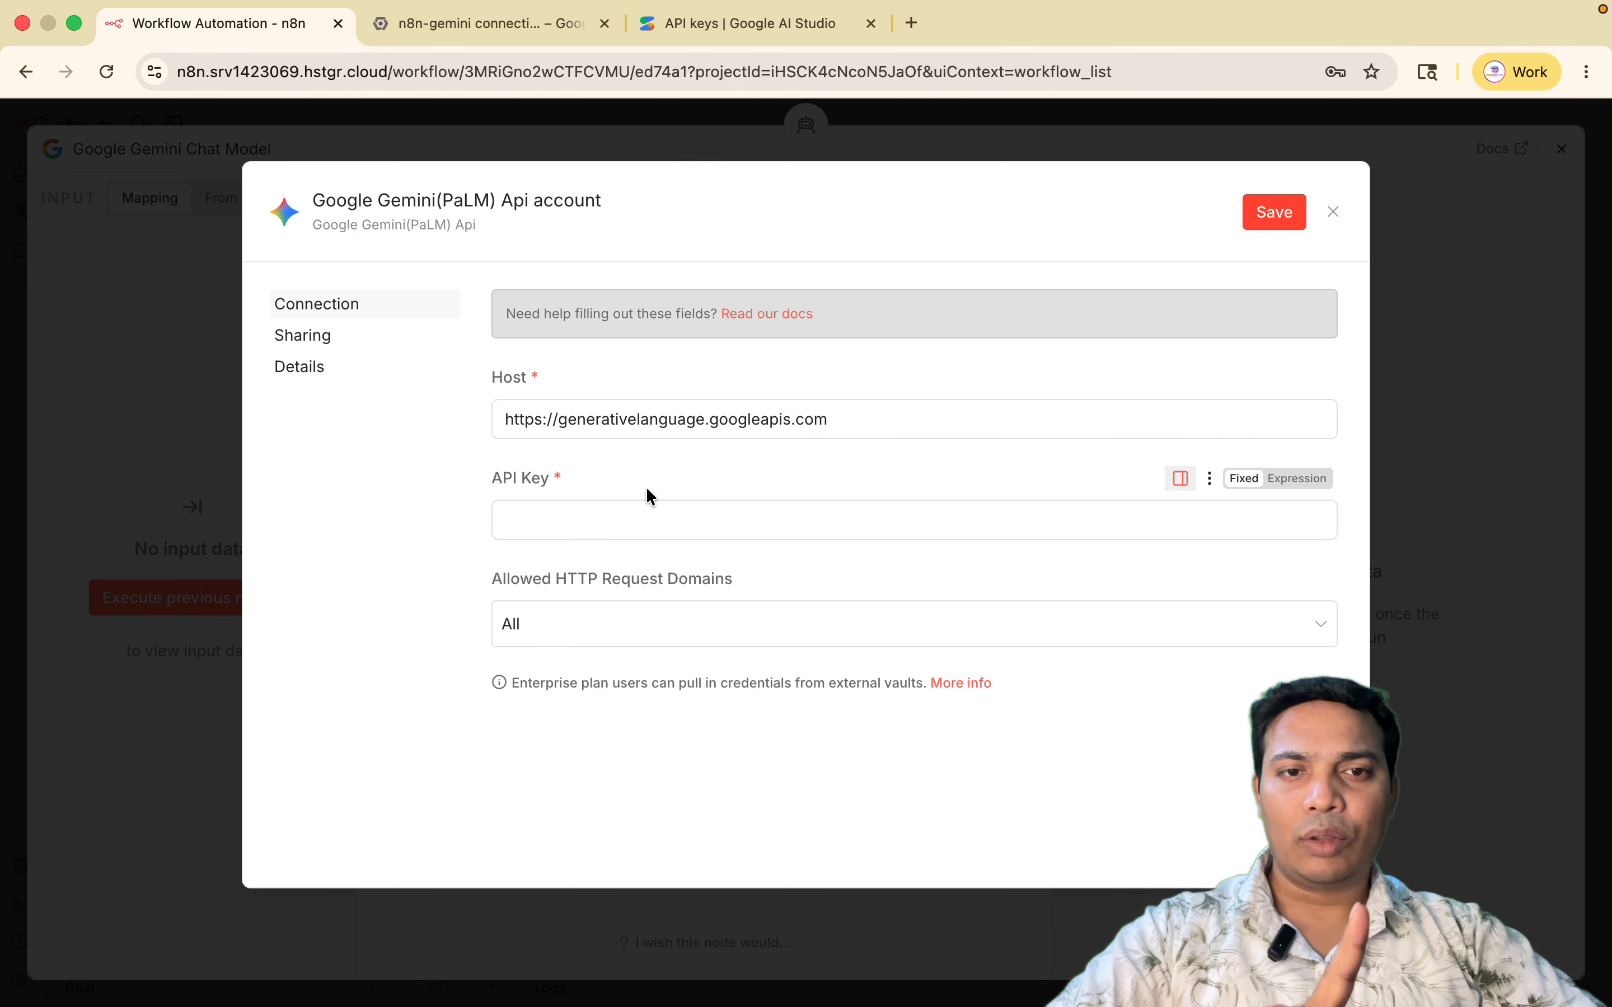
left_click(557, 517)
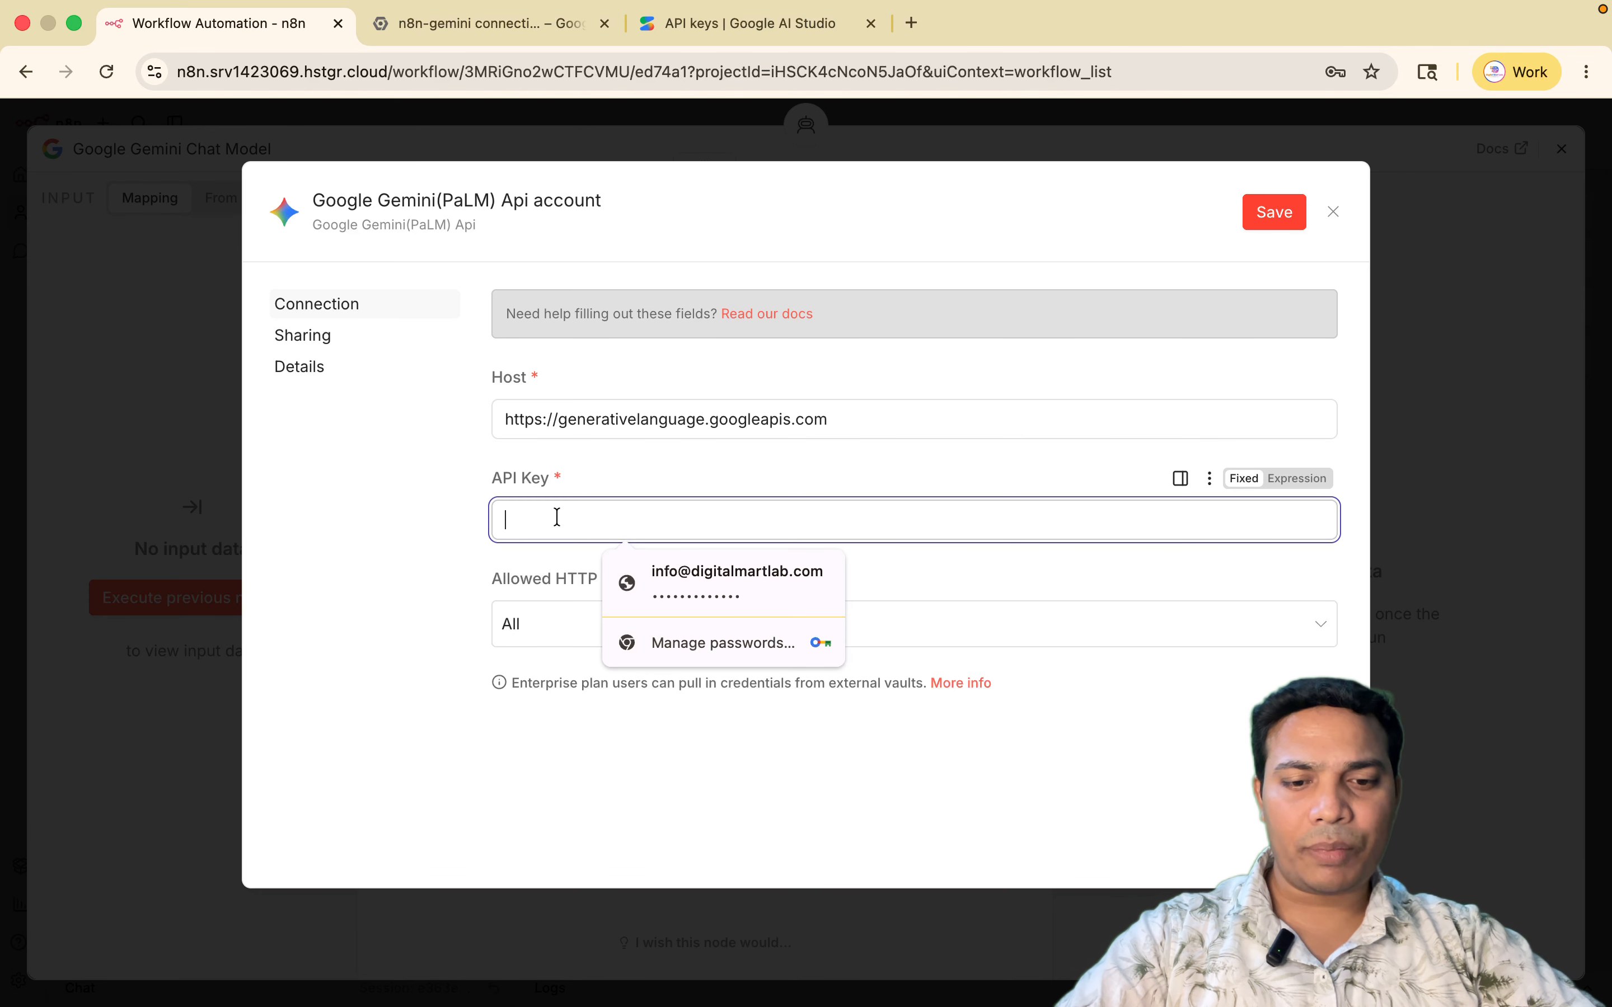
key("super+v")
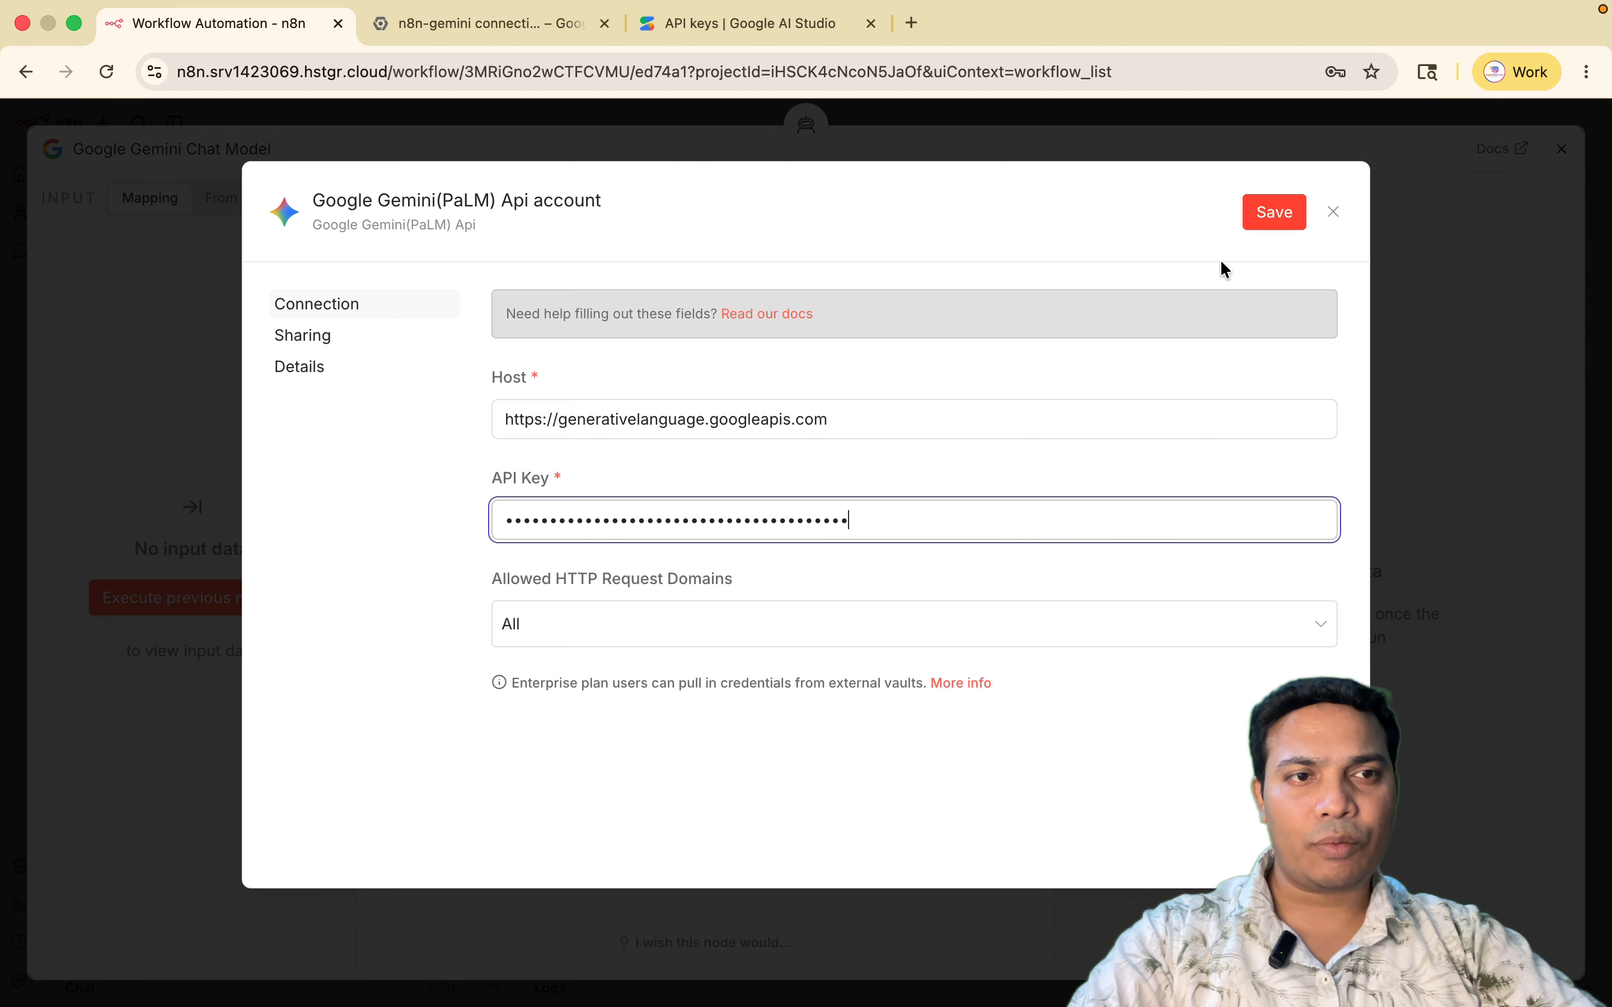
left_click(1272, 219)
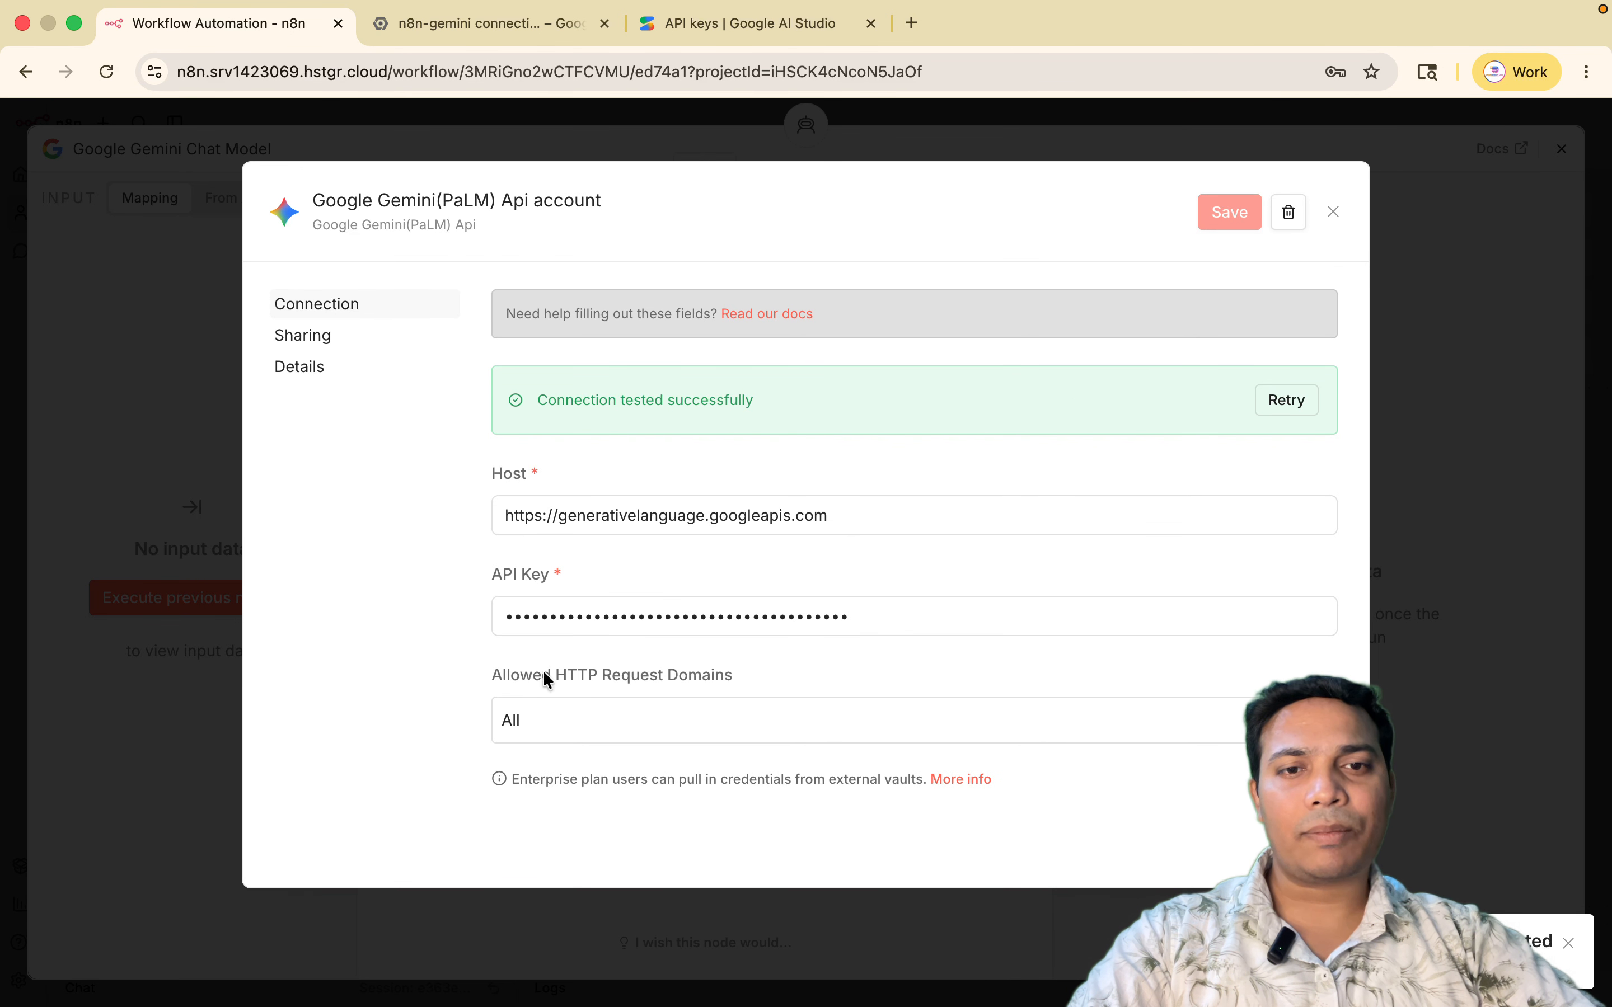
left_click(1334, 212)
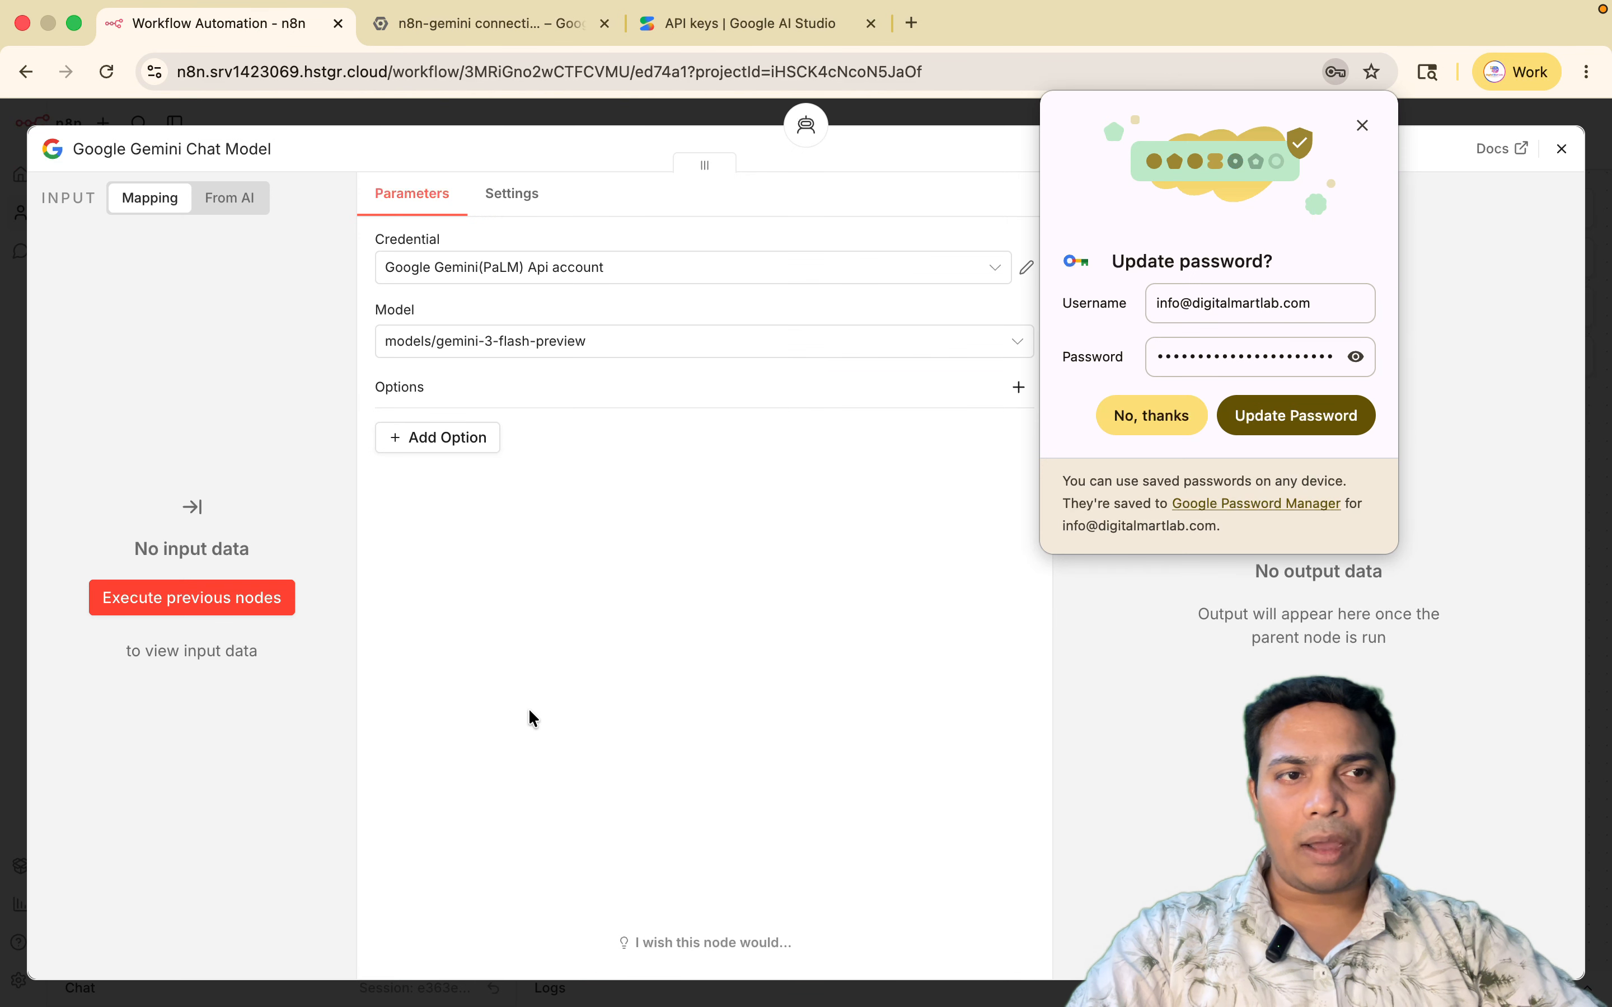
left_click(1361, 126)
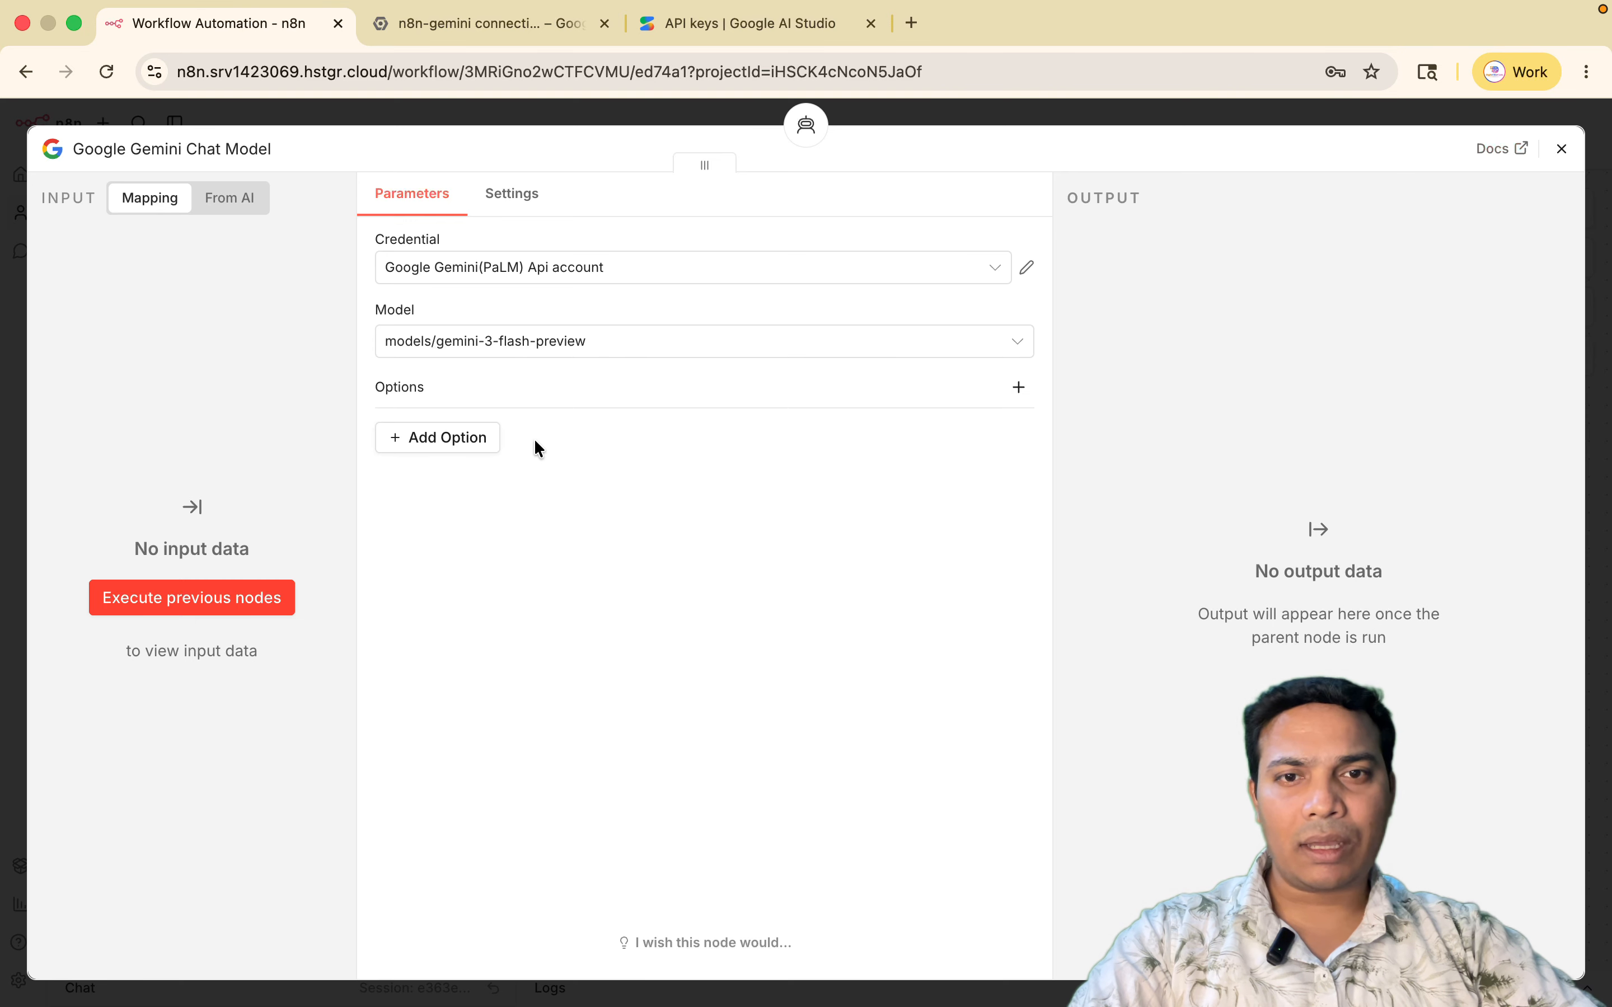
Set the Google Gemini Chat Model node's model to models/gemini-2.5-flash and return to the workflow canvas
left_click(625, 346)
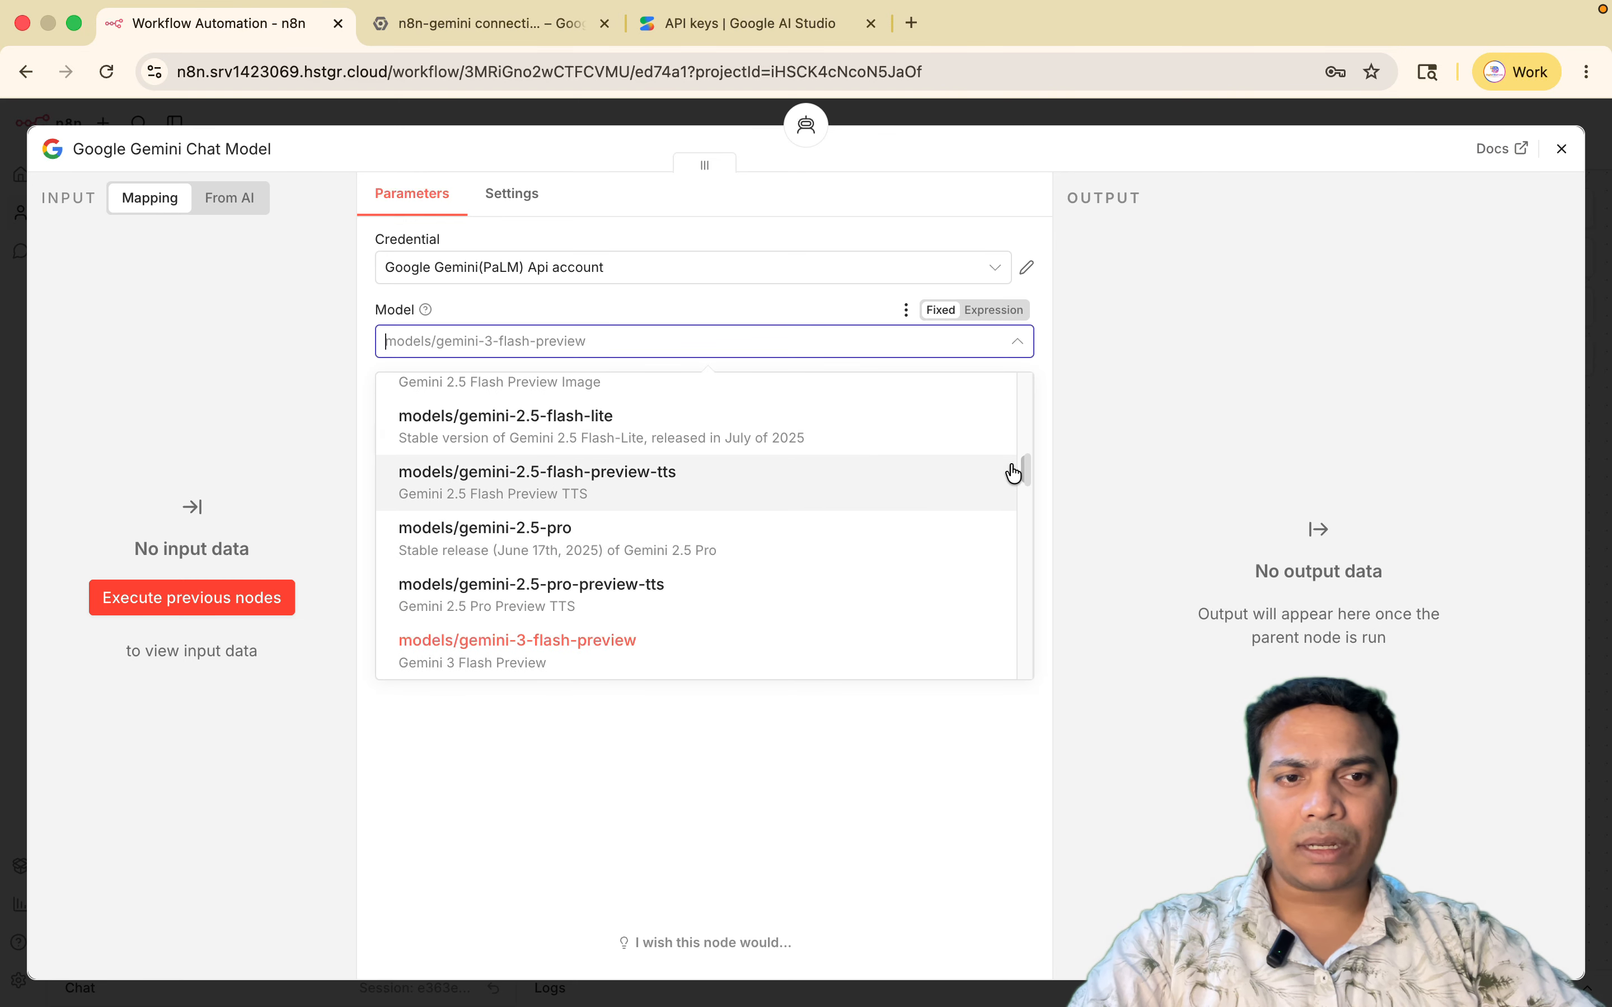
scroll(712, 539, "down", 10)
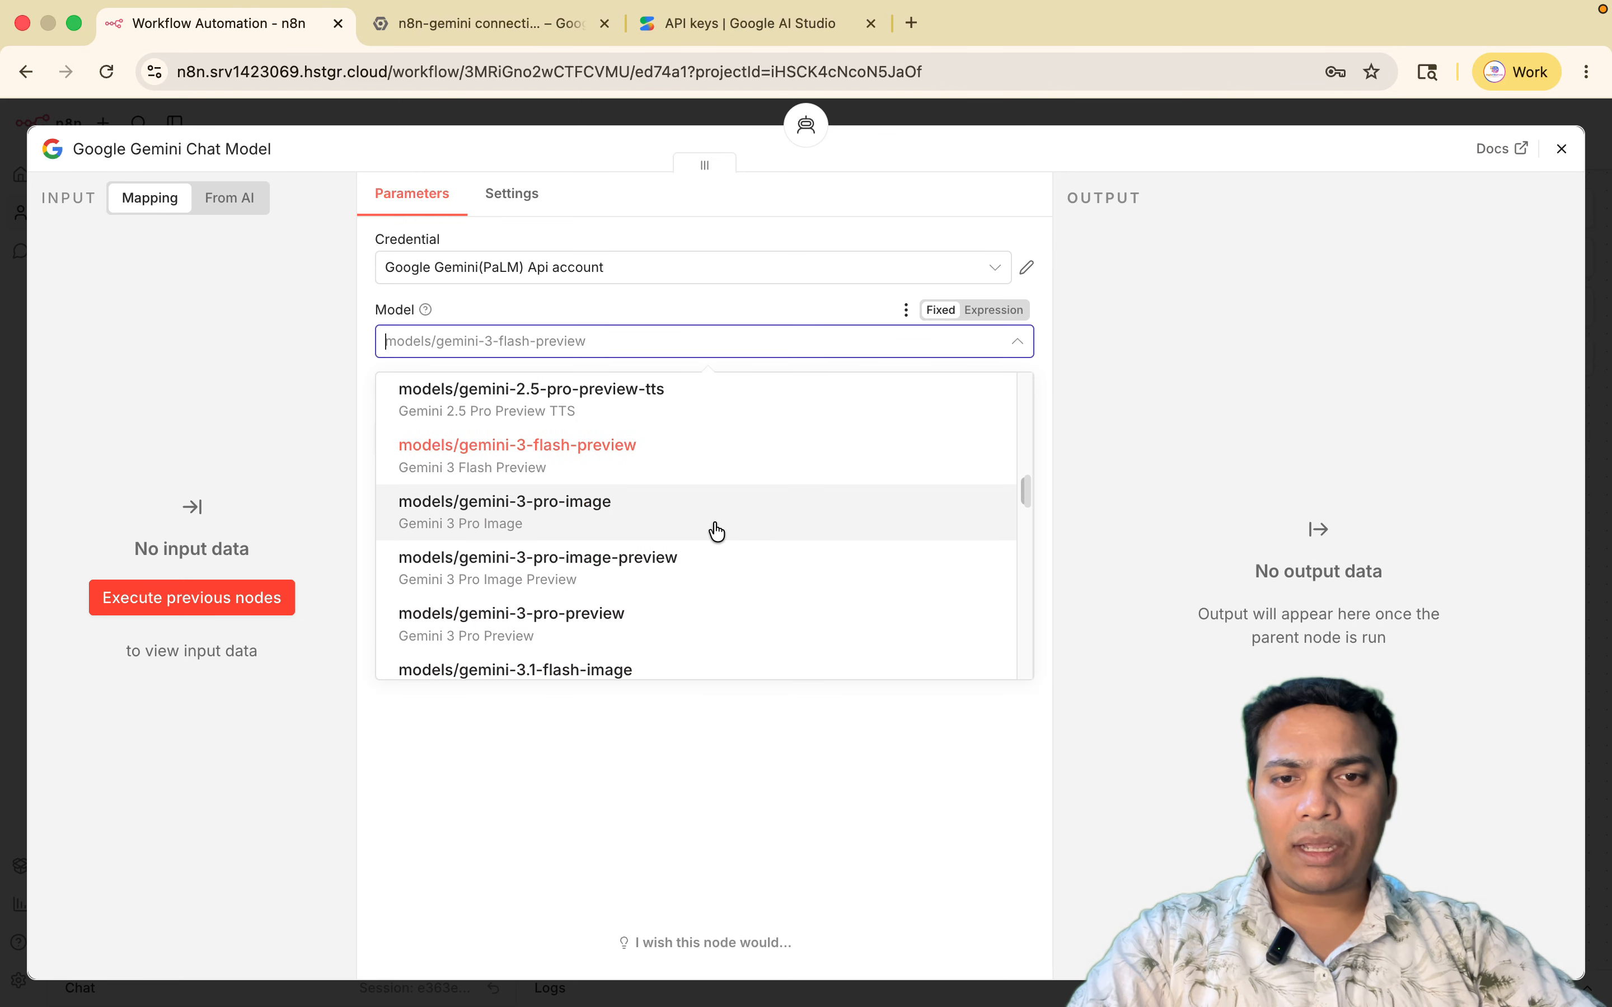
scroll(721, 531, "down", 5)
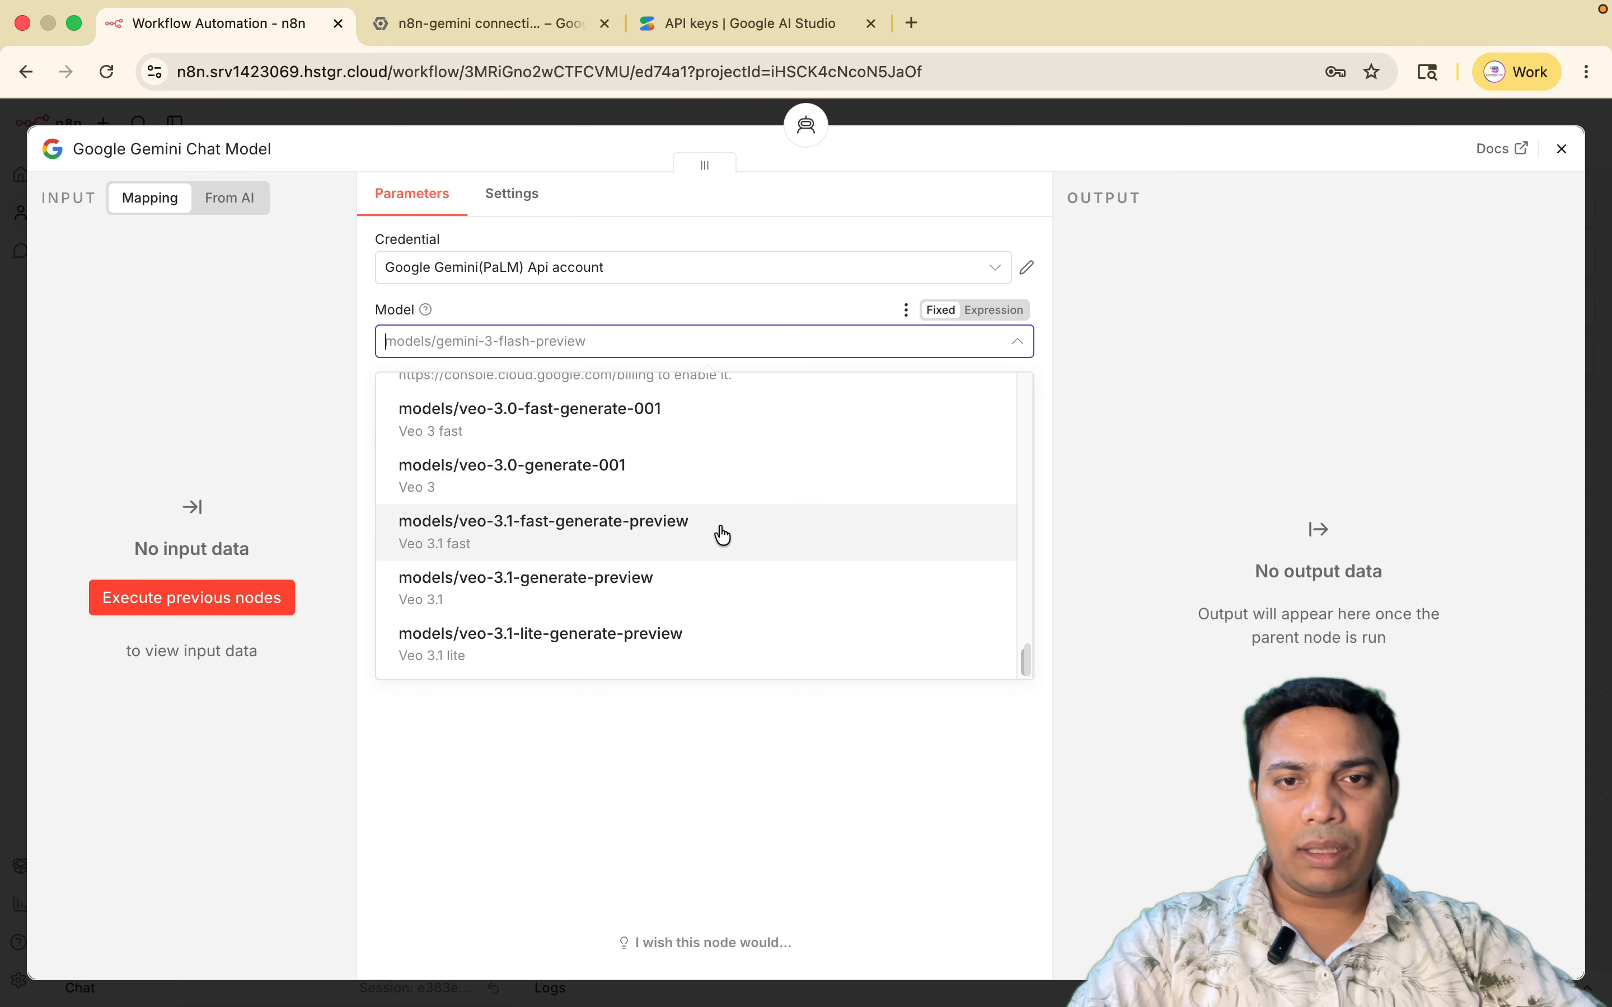
scroll(666, 520, "up", 15)
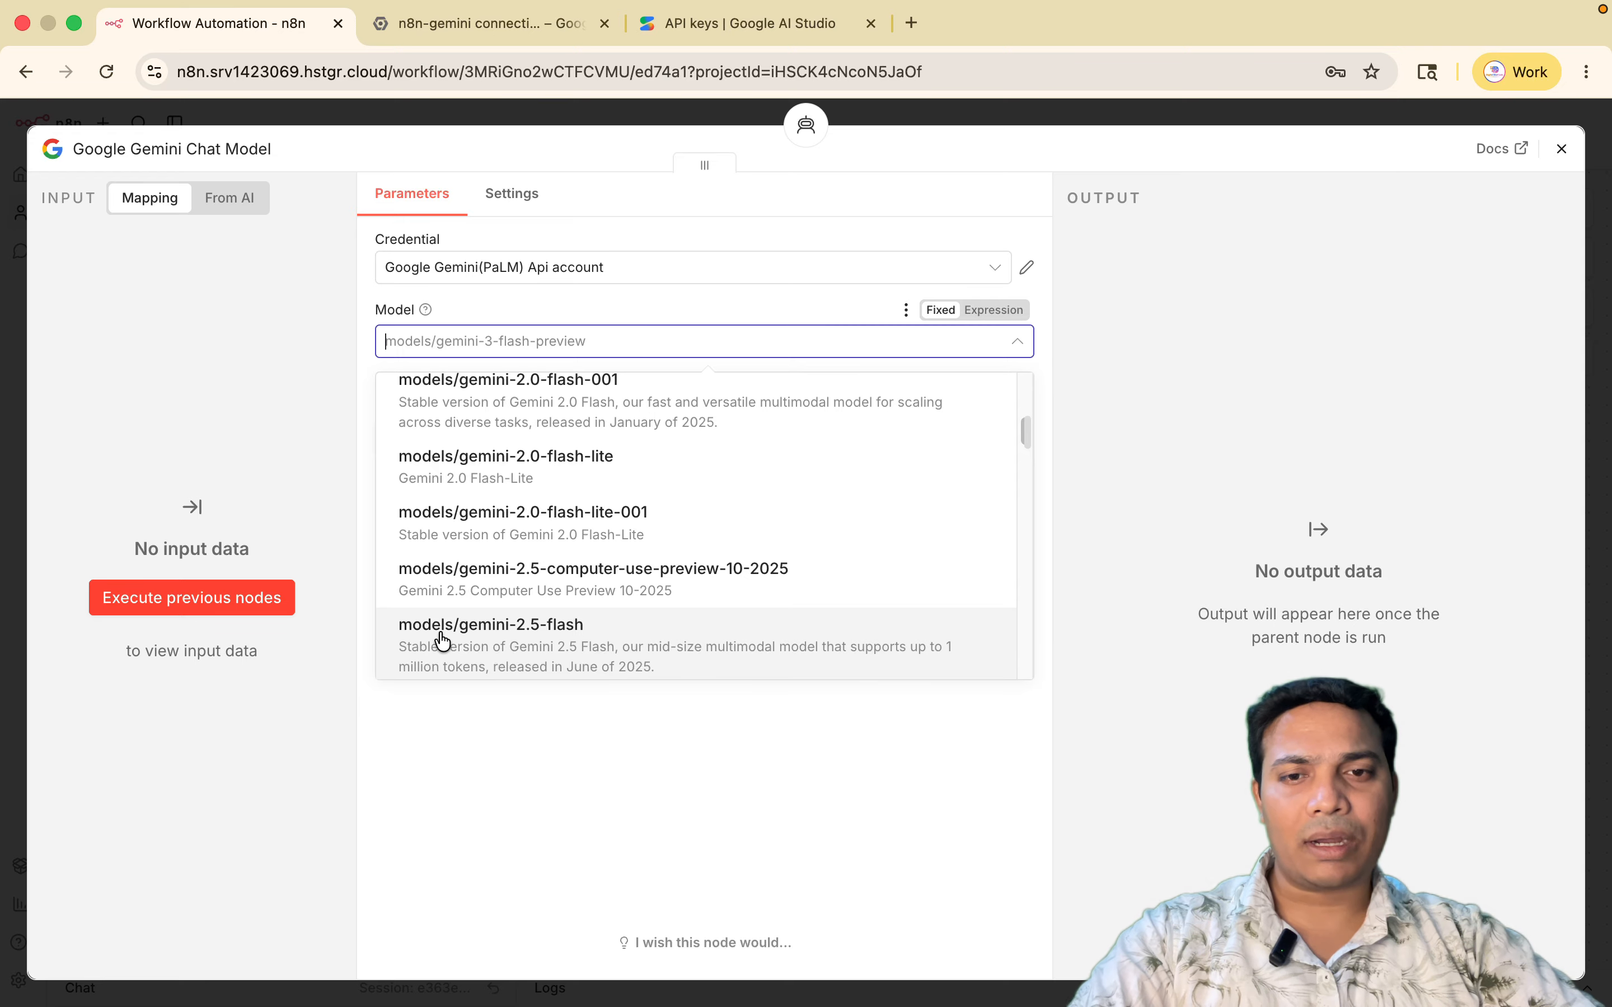
left_click(540, 640)
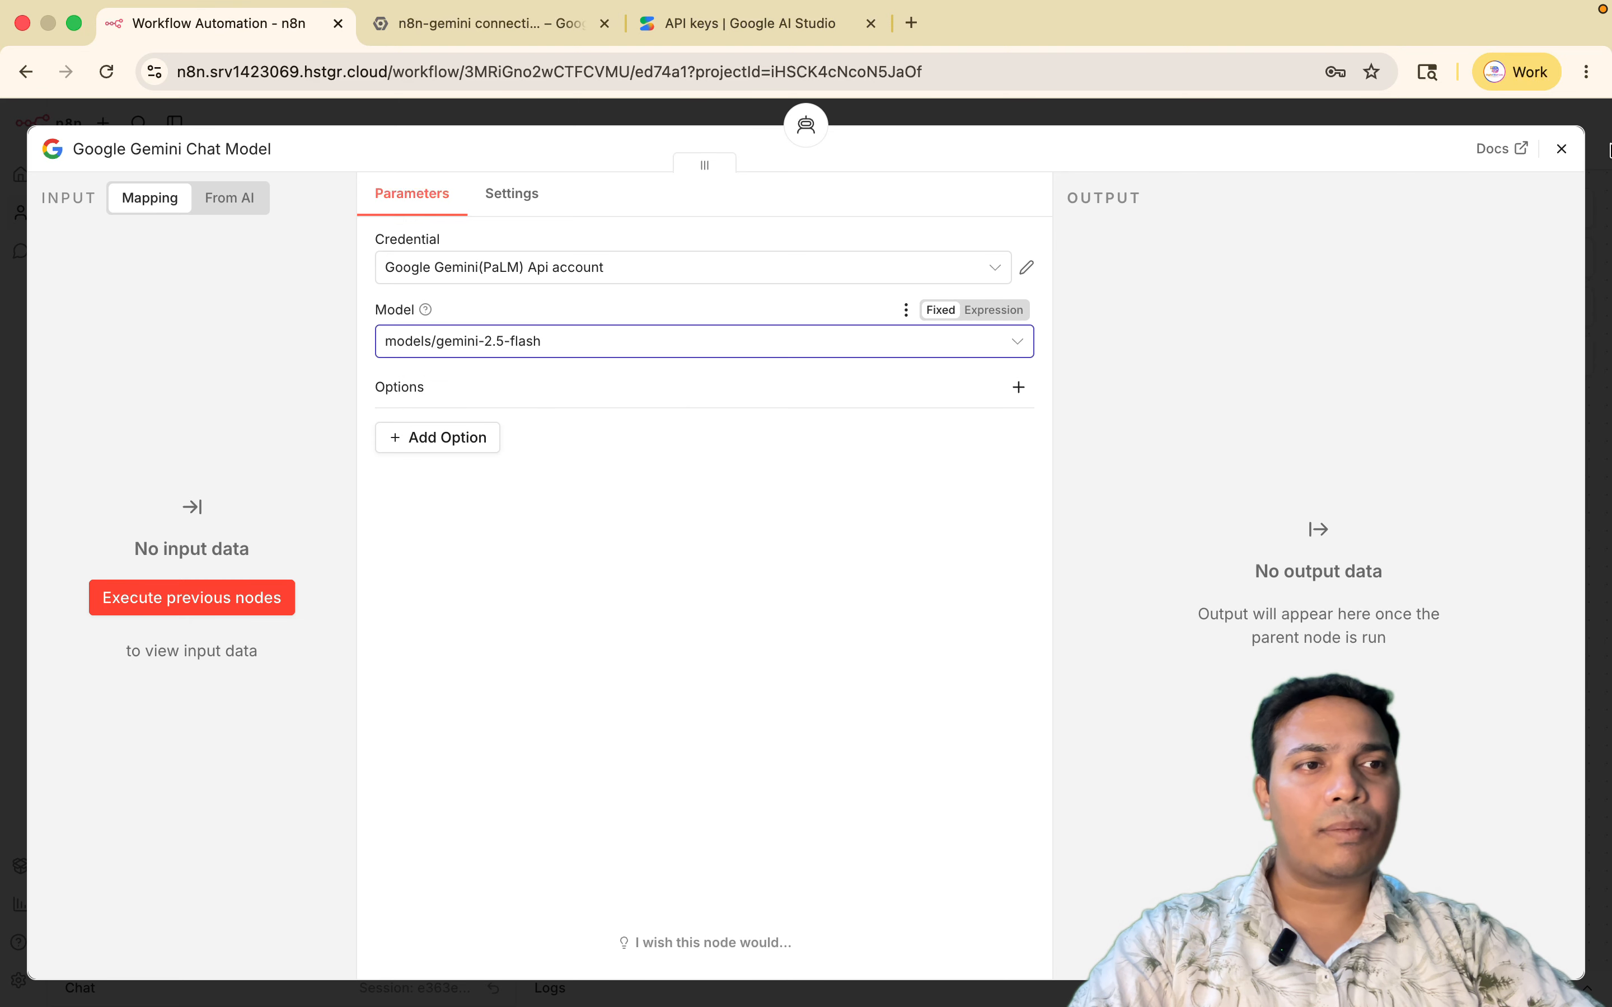
left_click(1562, 149)
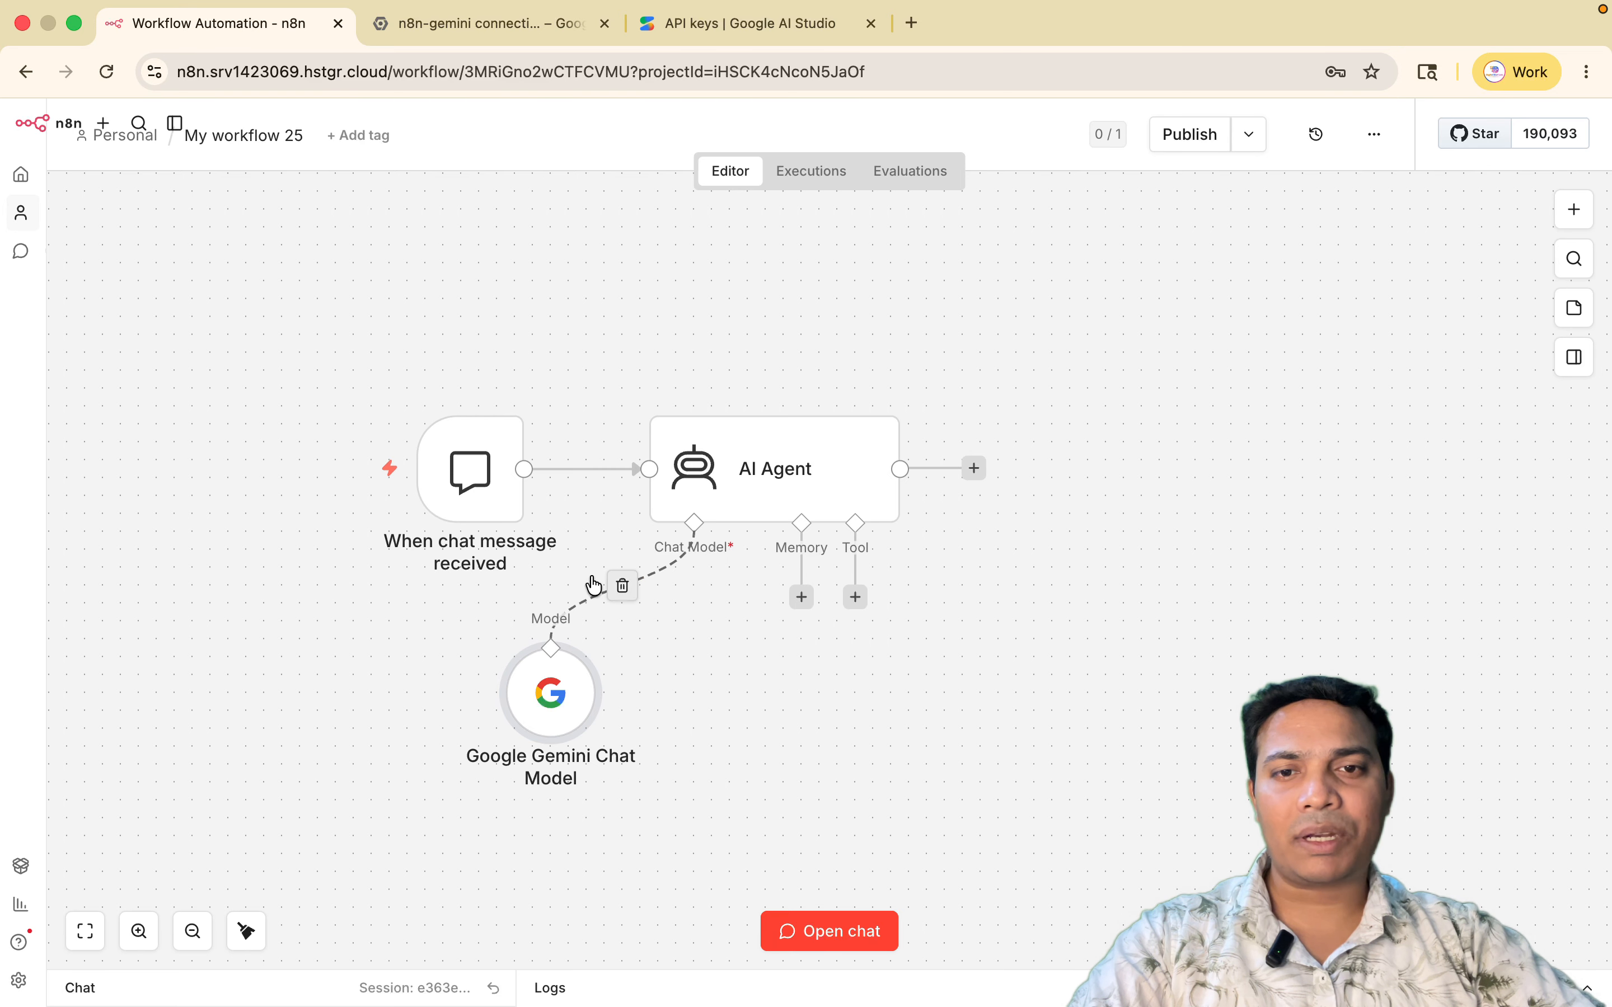
Send the workflow the chat message "give me 3 tips to grow my business using digital marketing and ai marketing"
left_click(331, 470)
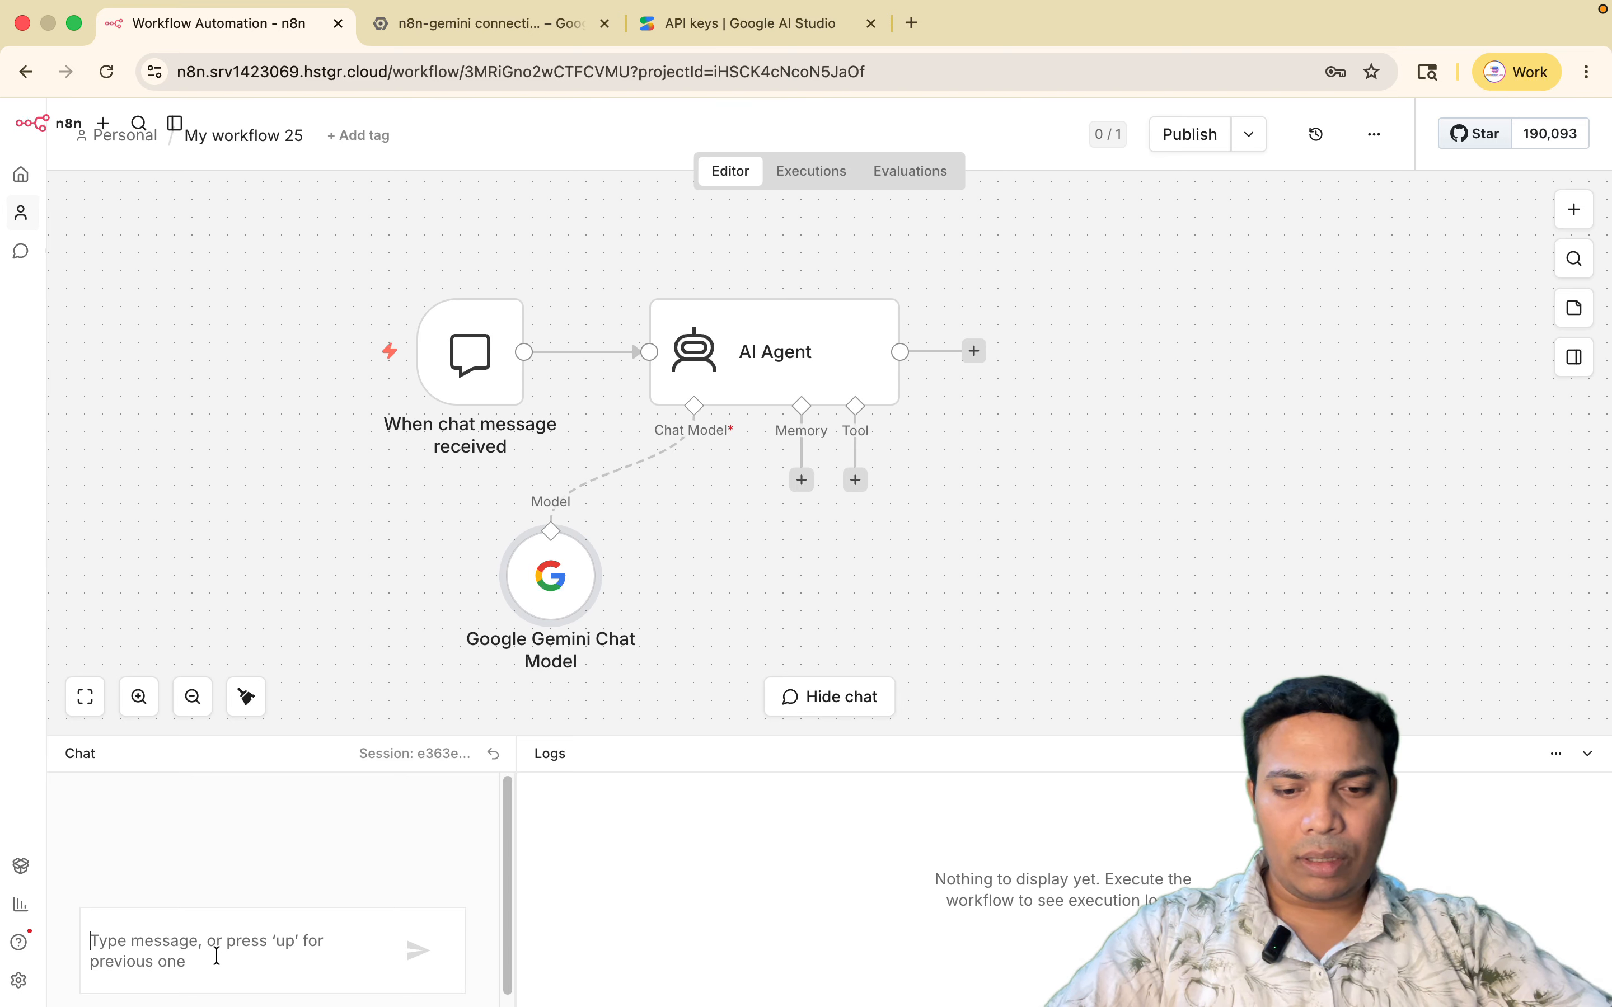
type("give me")
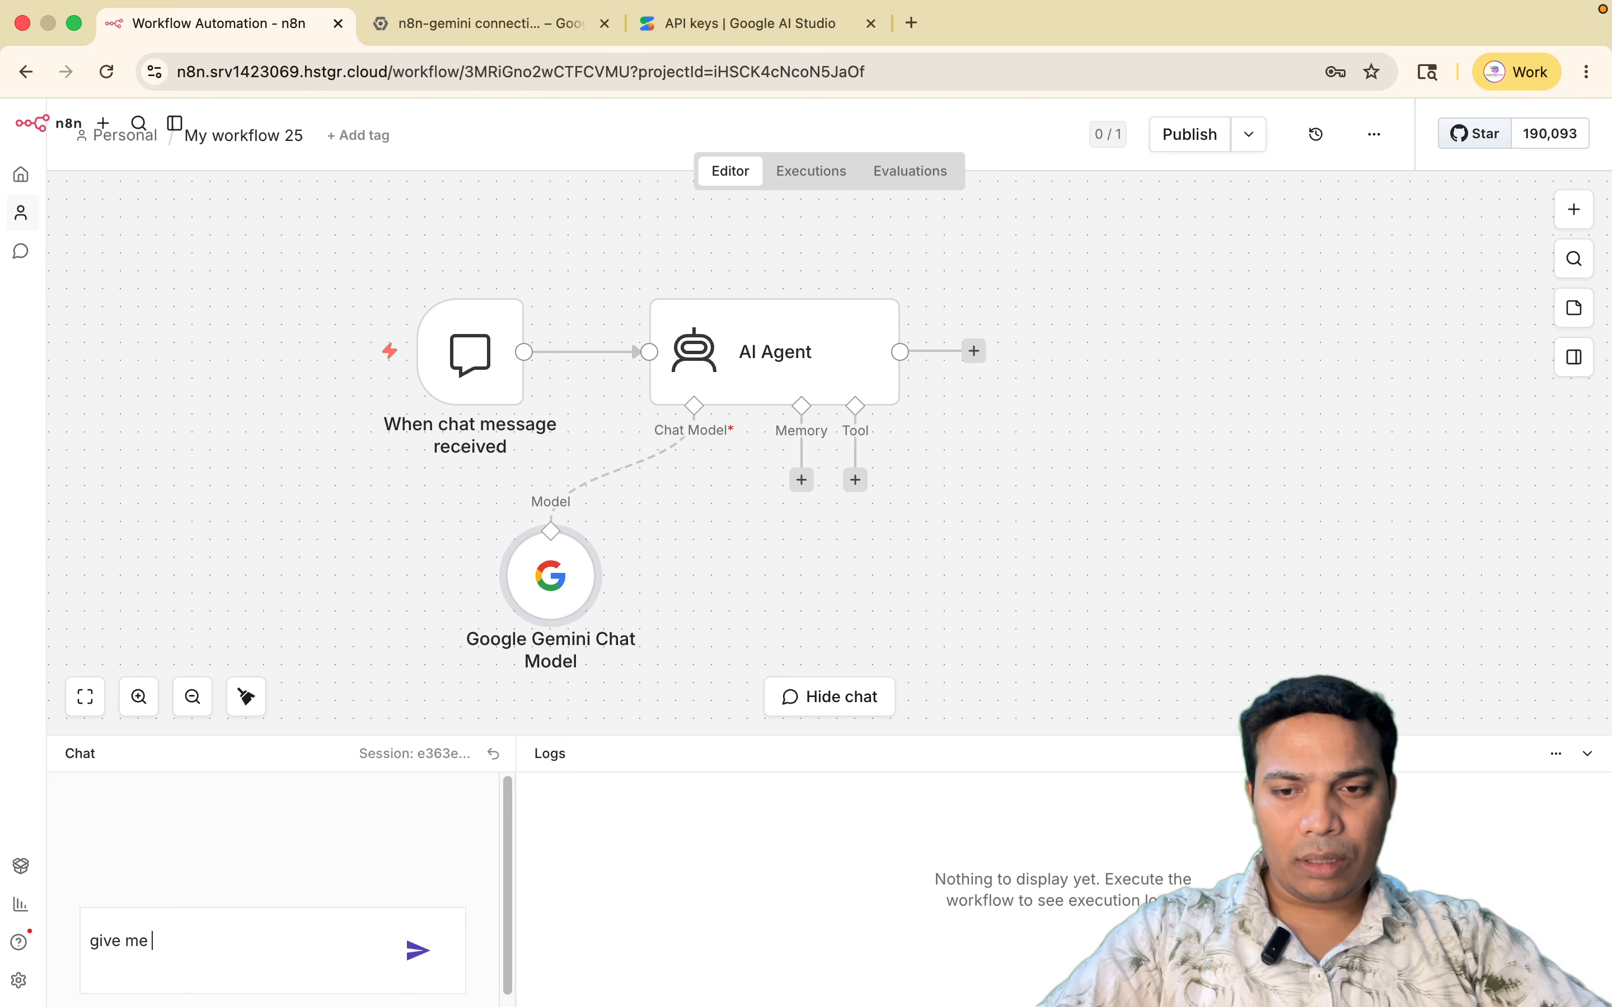
type(" 3 tip")
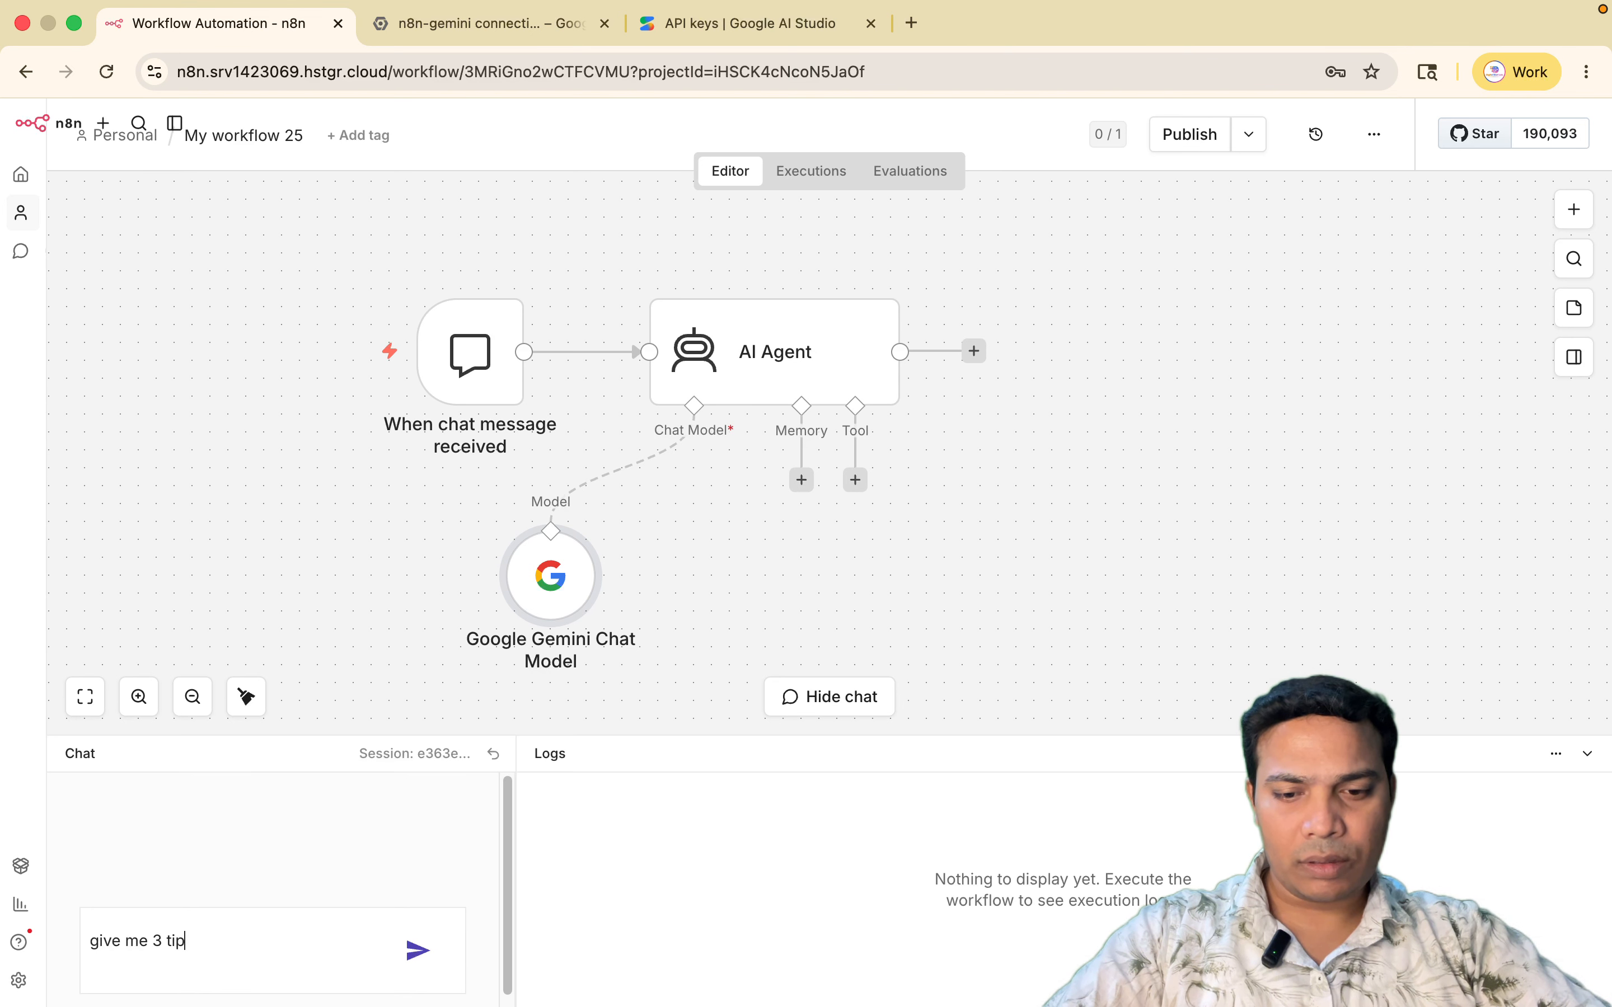
type("s to g")
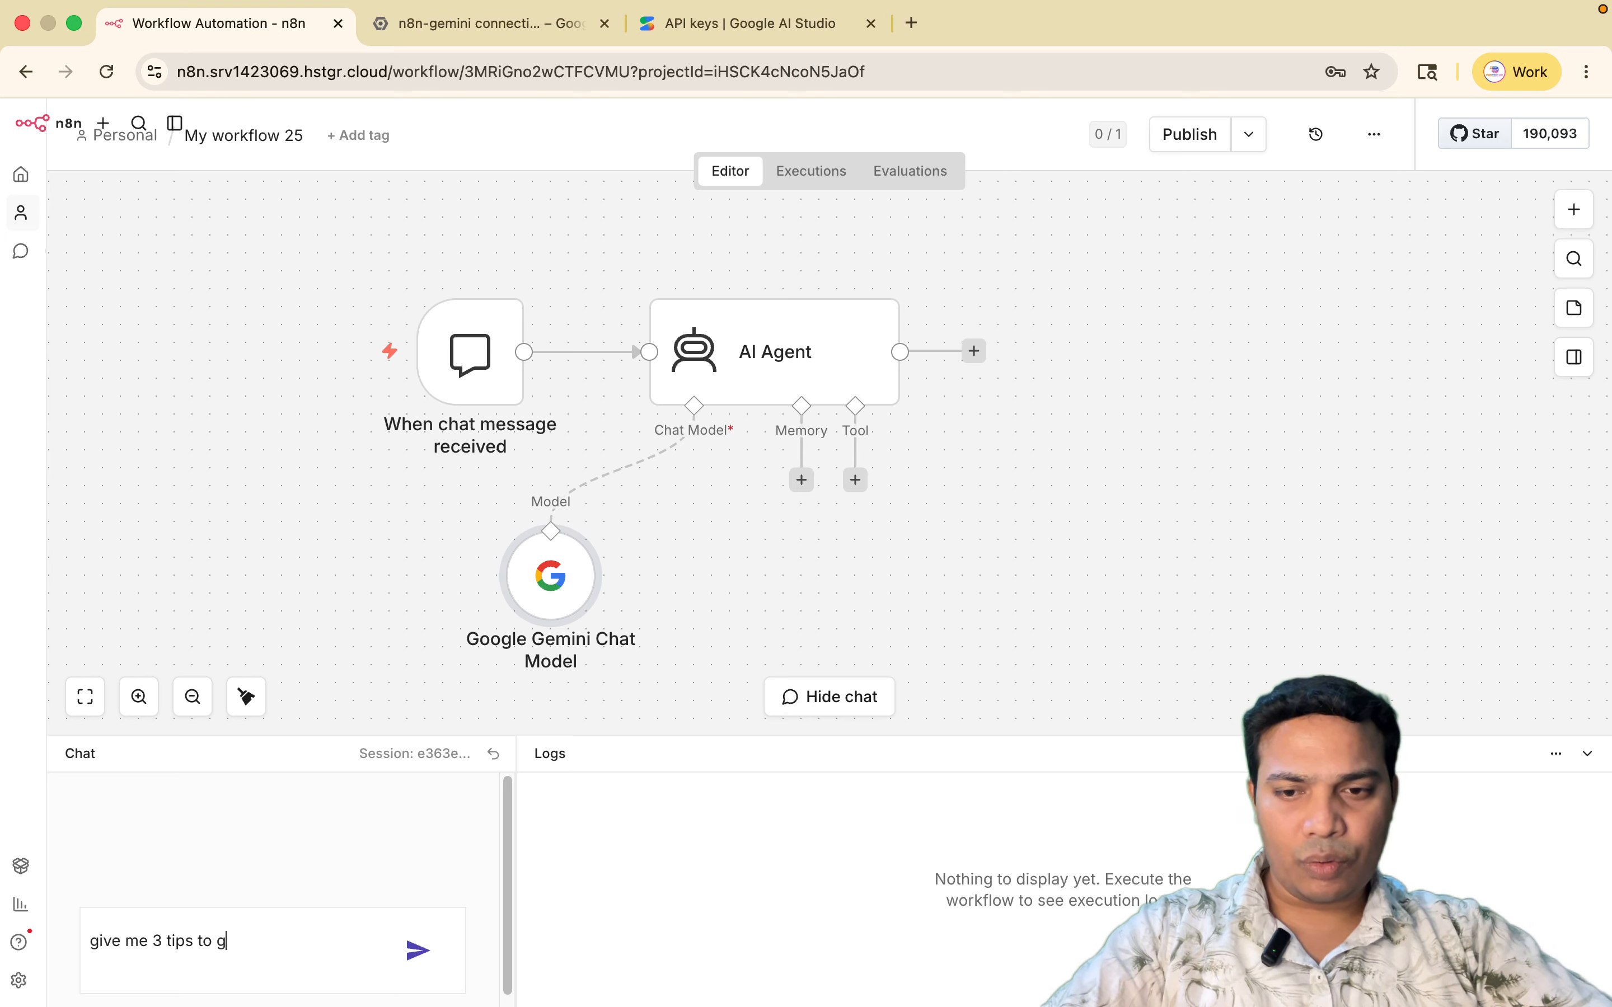
type("row my b")
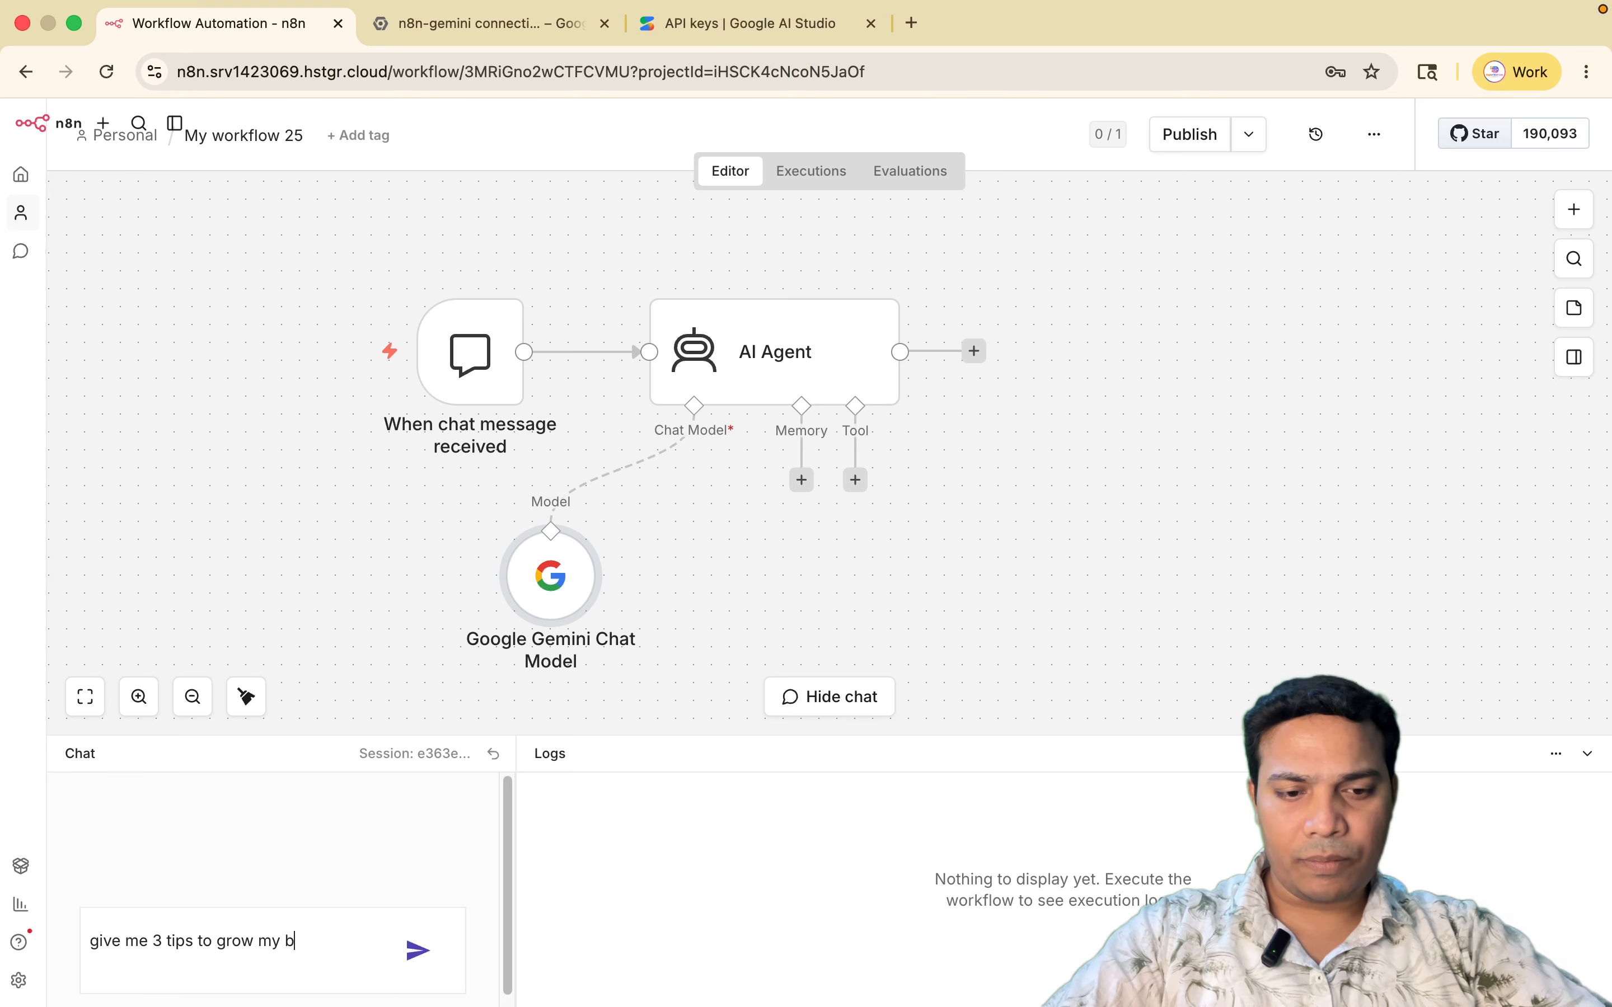
type("usiness usi")
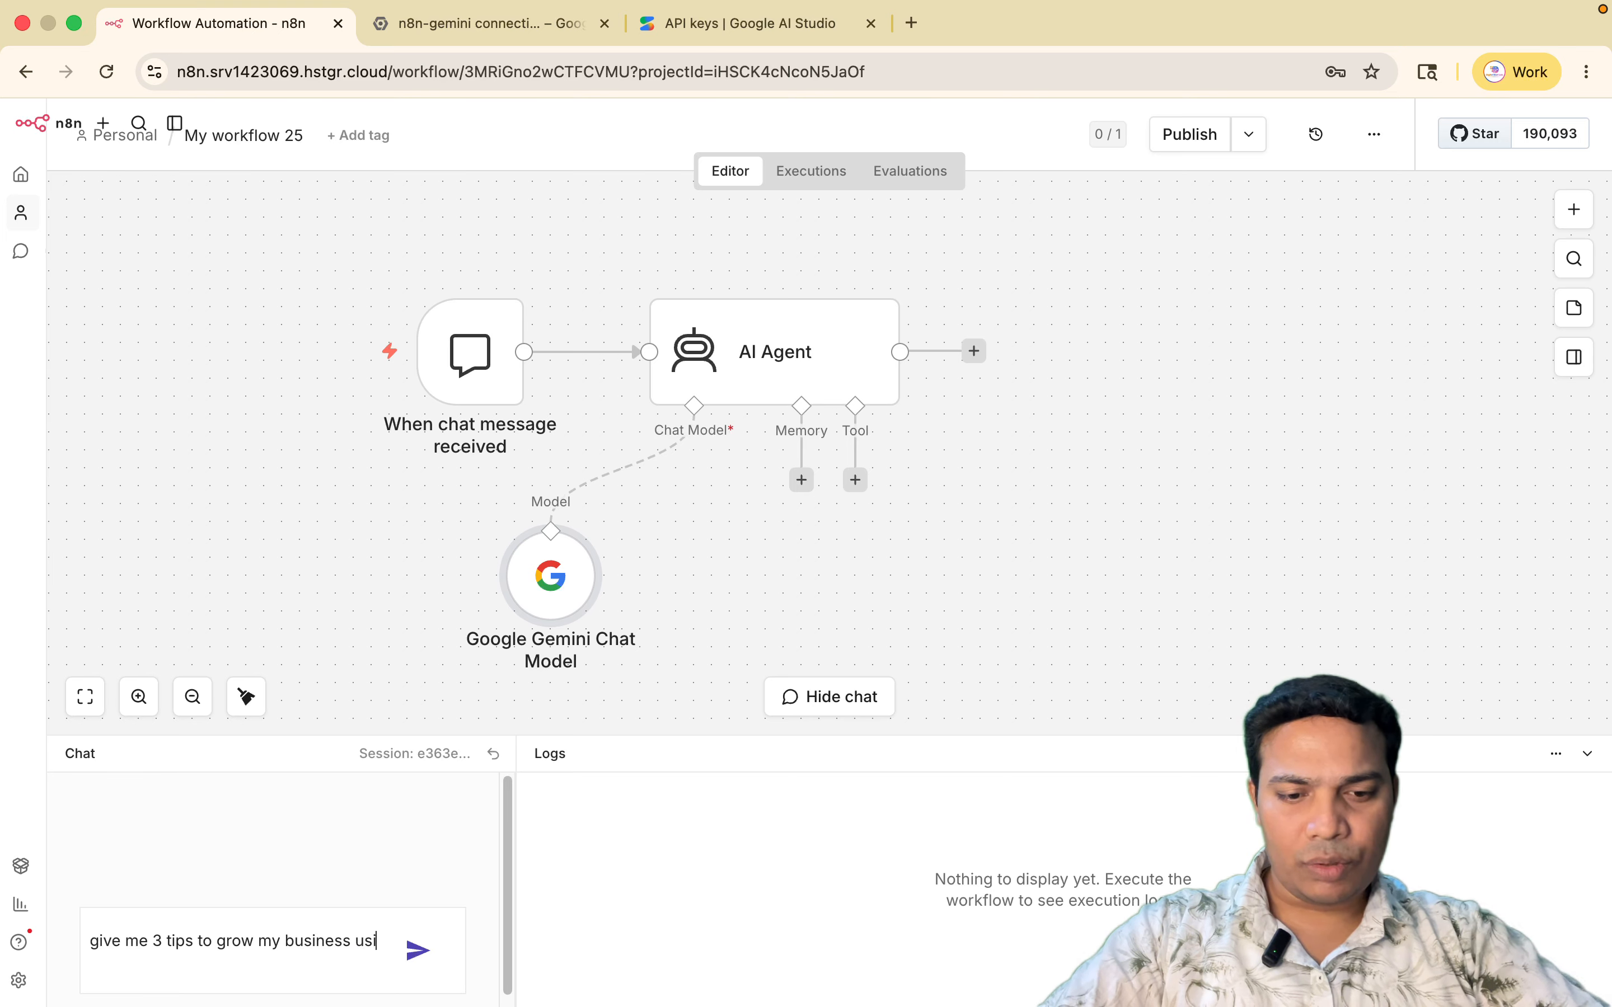
type("ng digi")
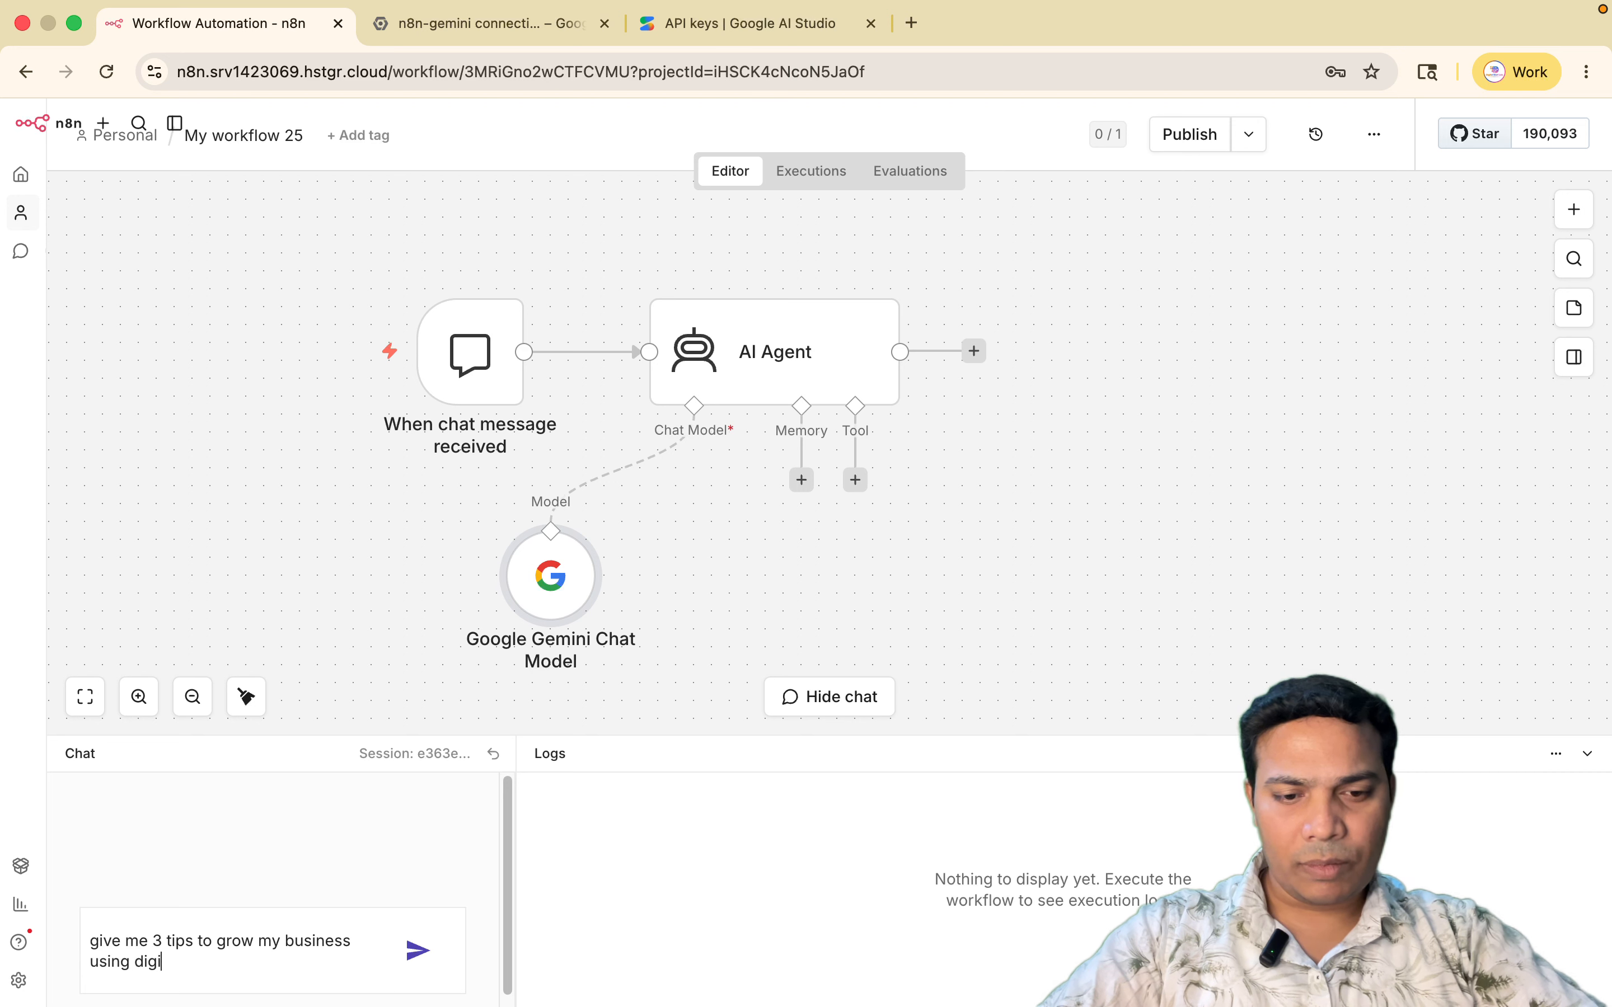
type("yat")
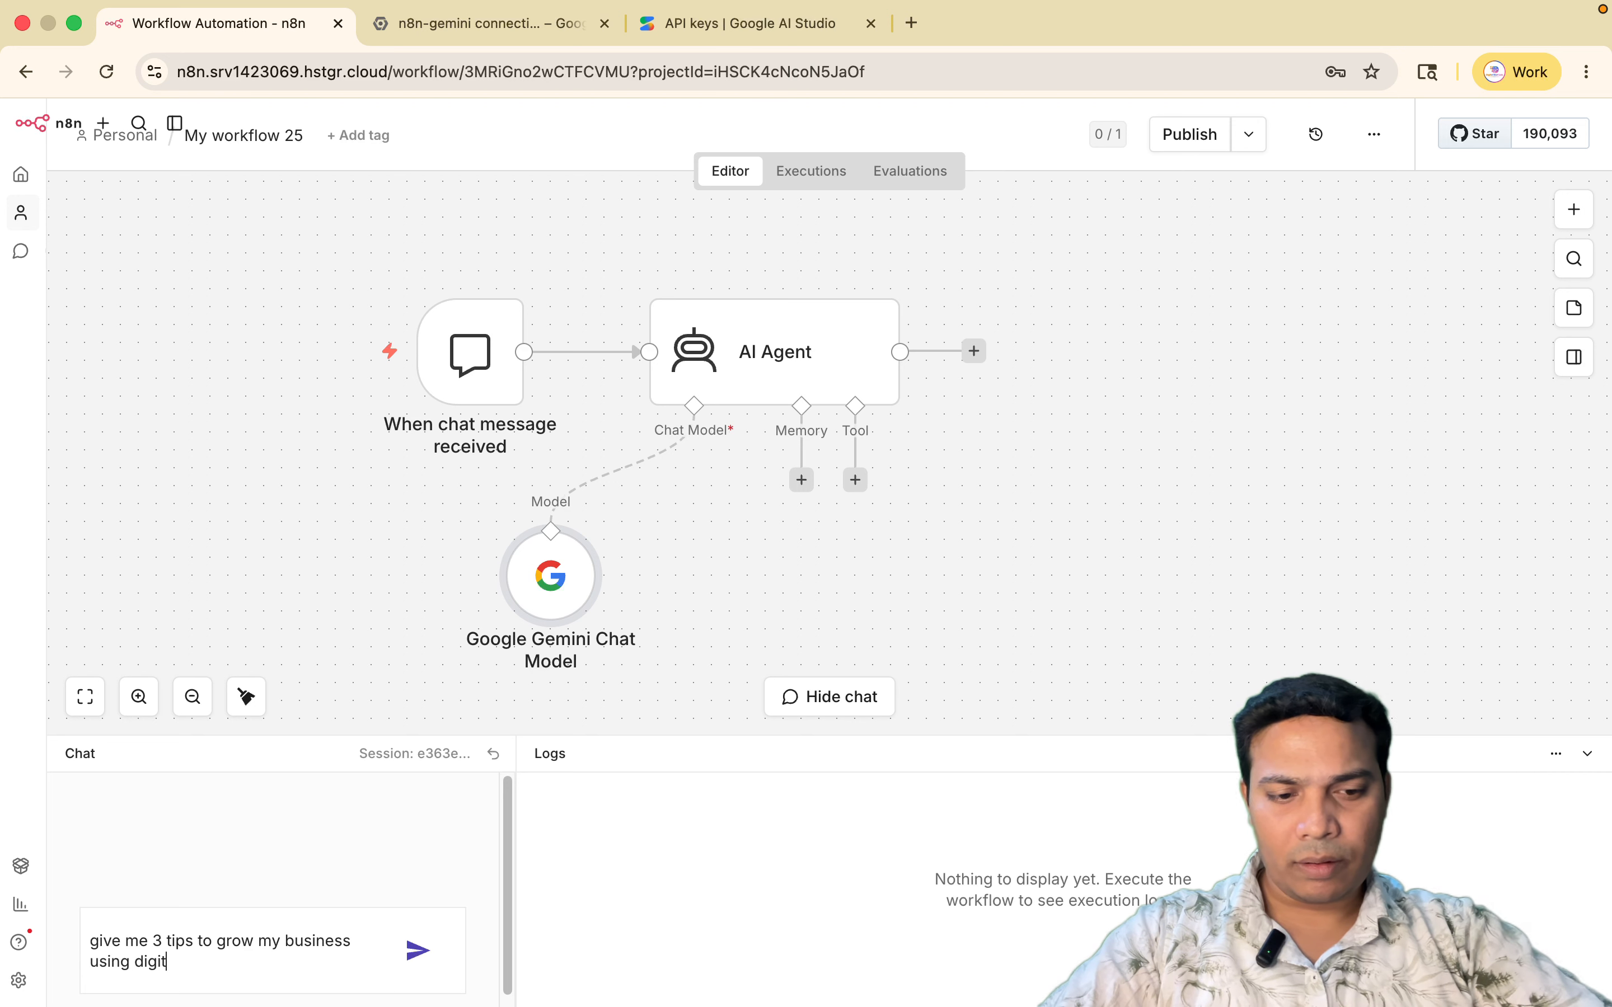
type("al marketing and")
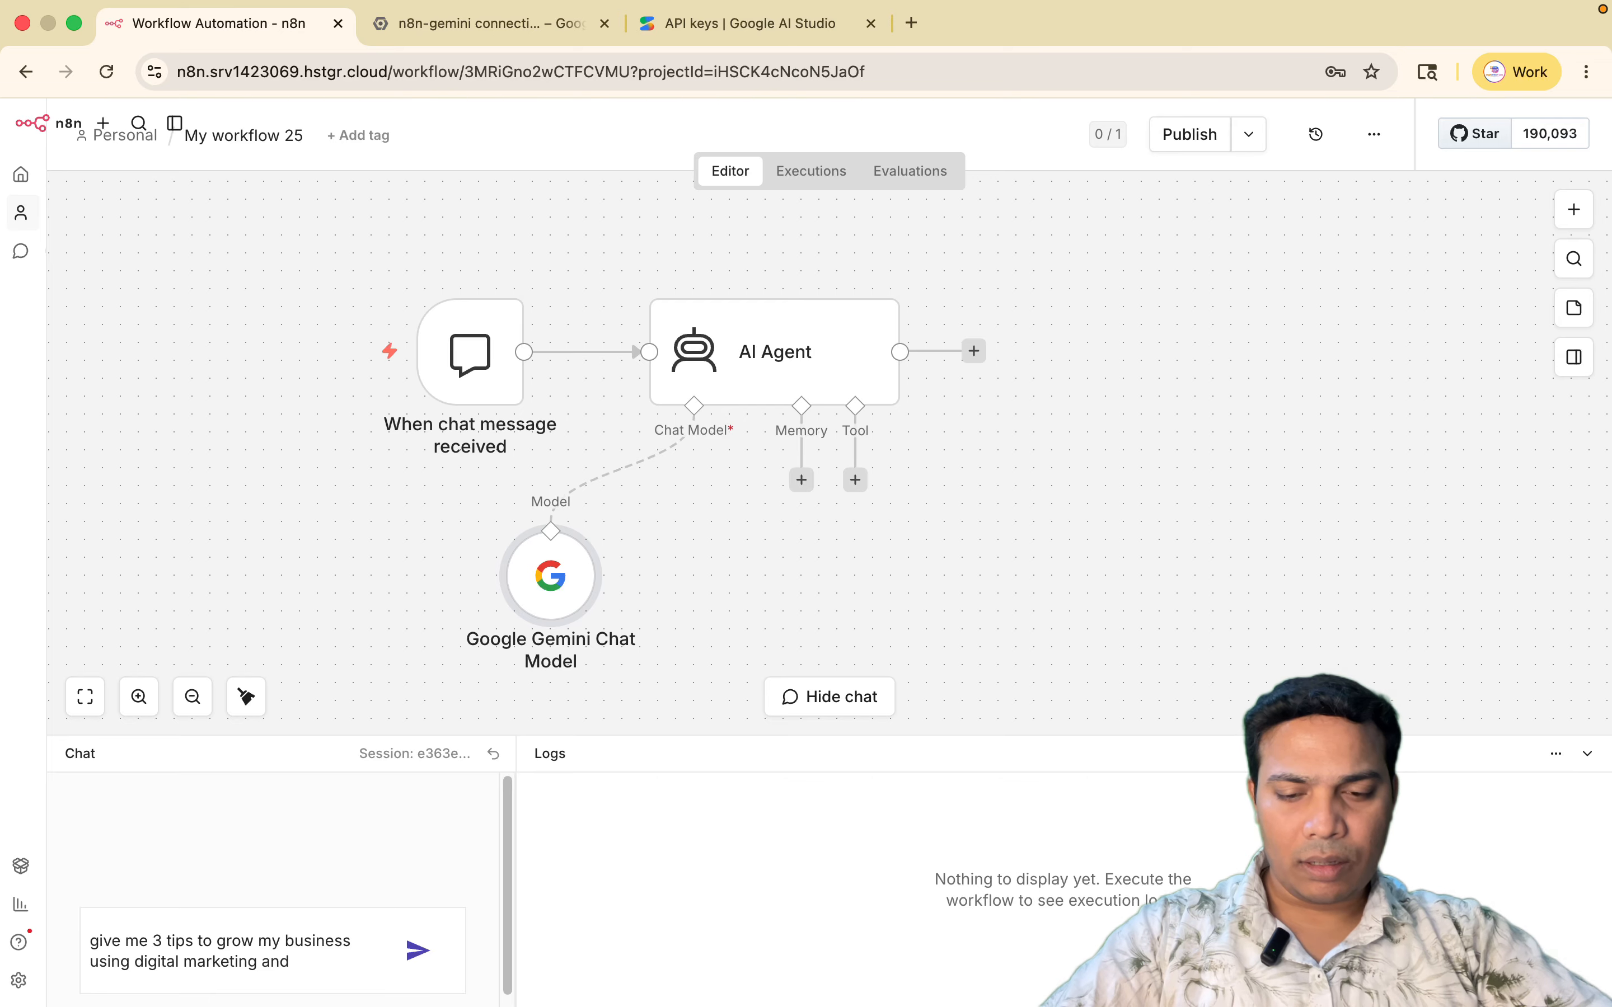
type(" ai ma")
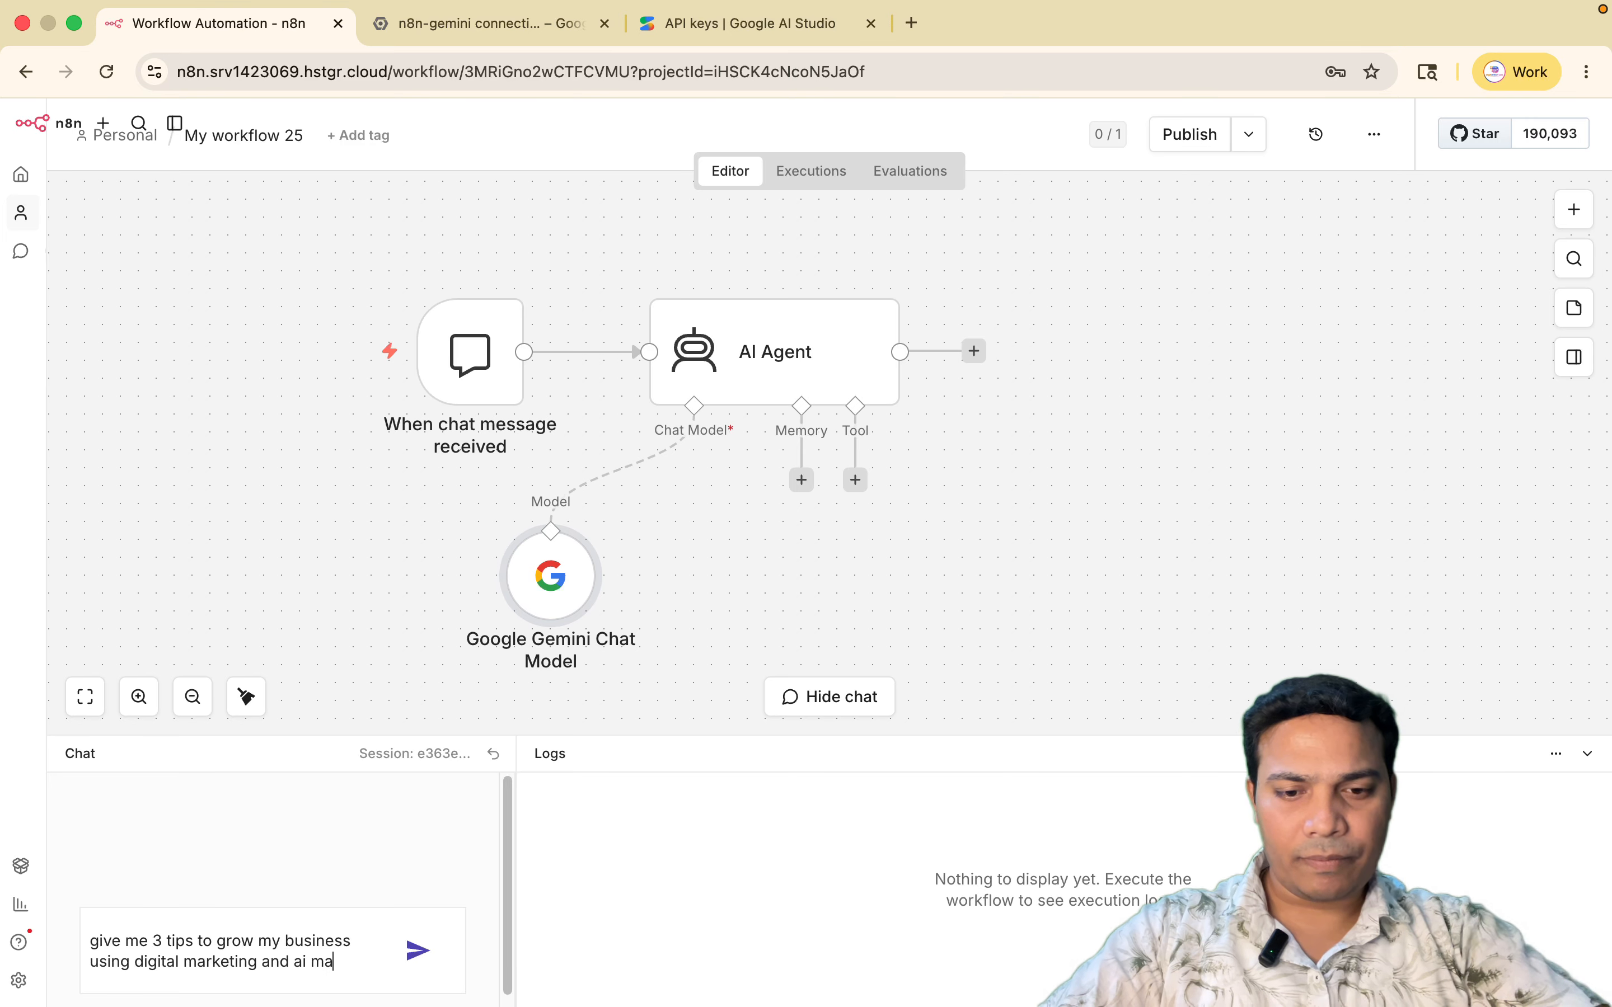
type("rketing")
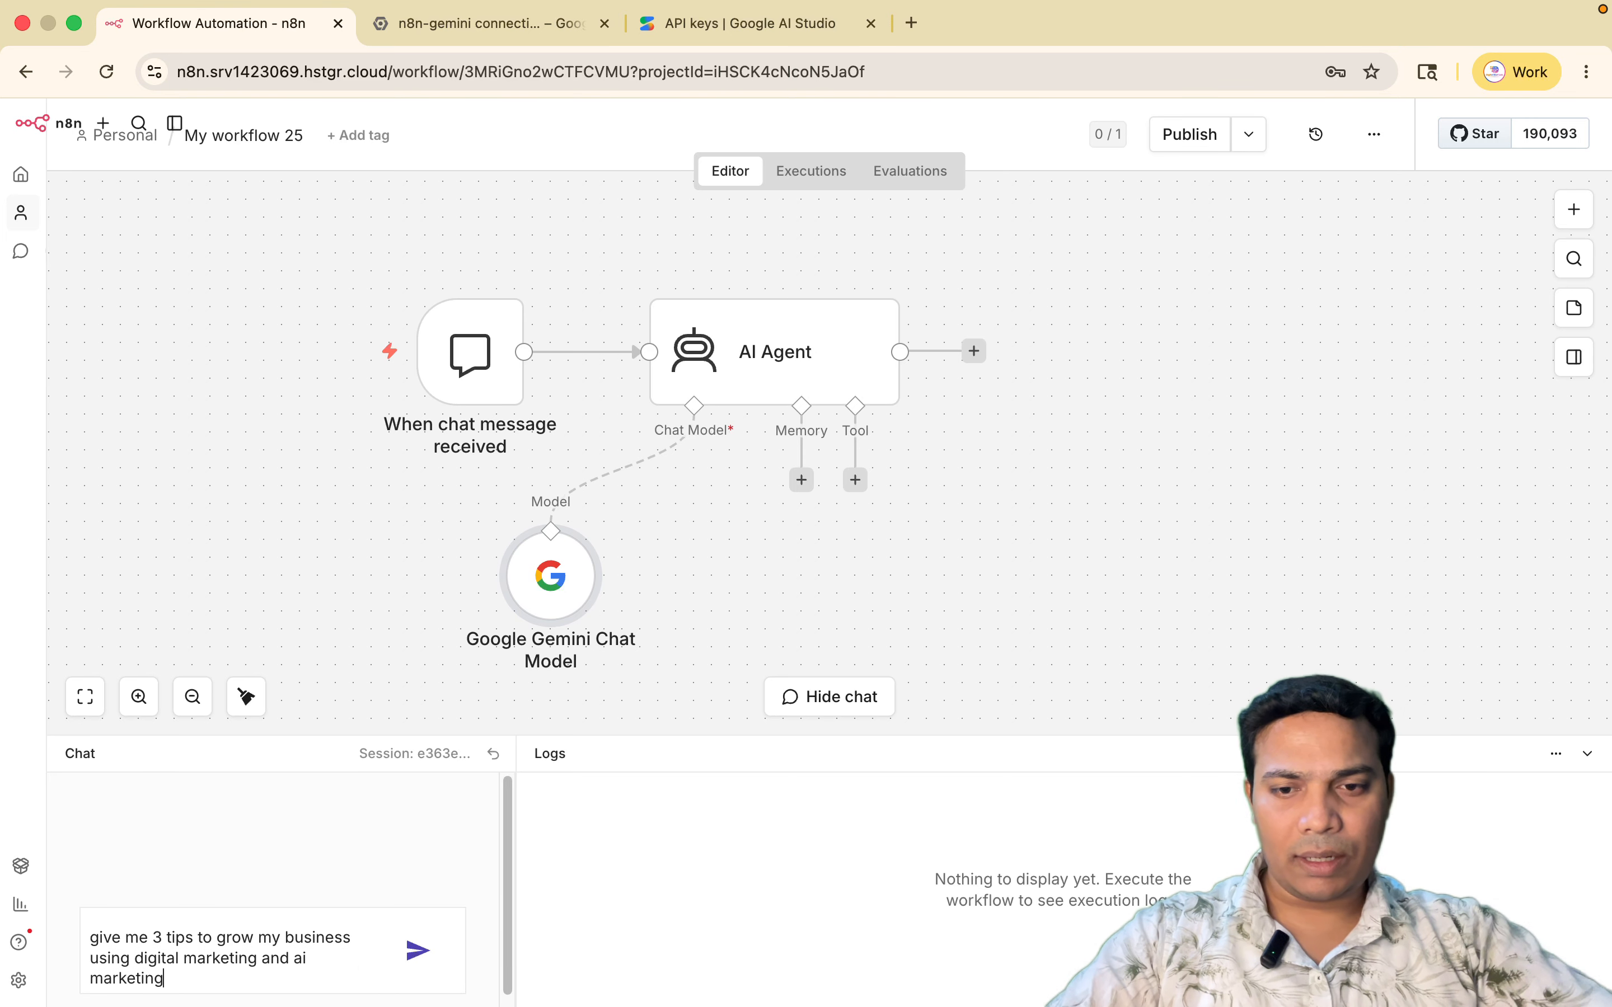
left_click(419, 951)
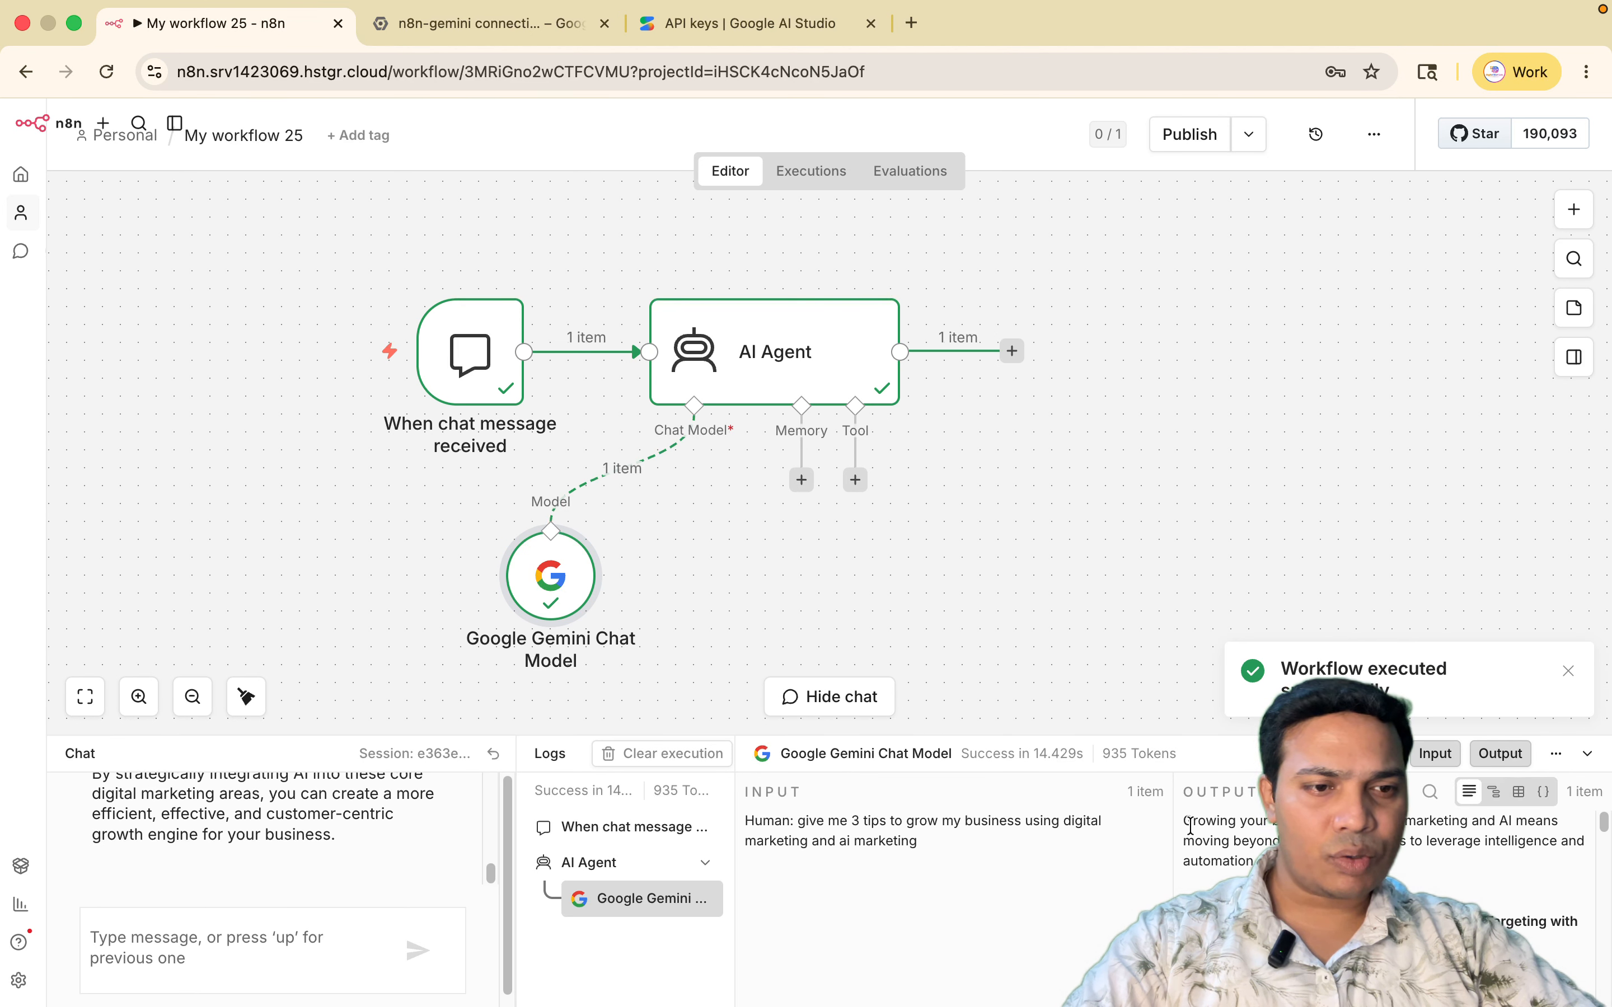
Read through the Google Gemini Chat Model's output in the execution logs, and collapse the logs
scroll(1386, 892, "down", 3)
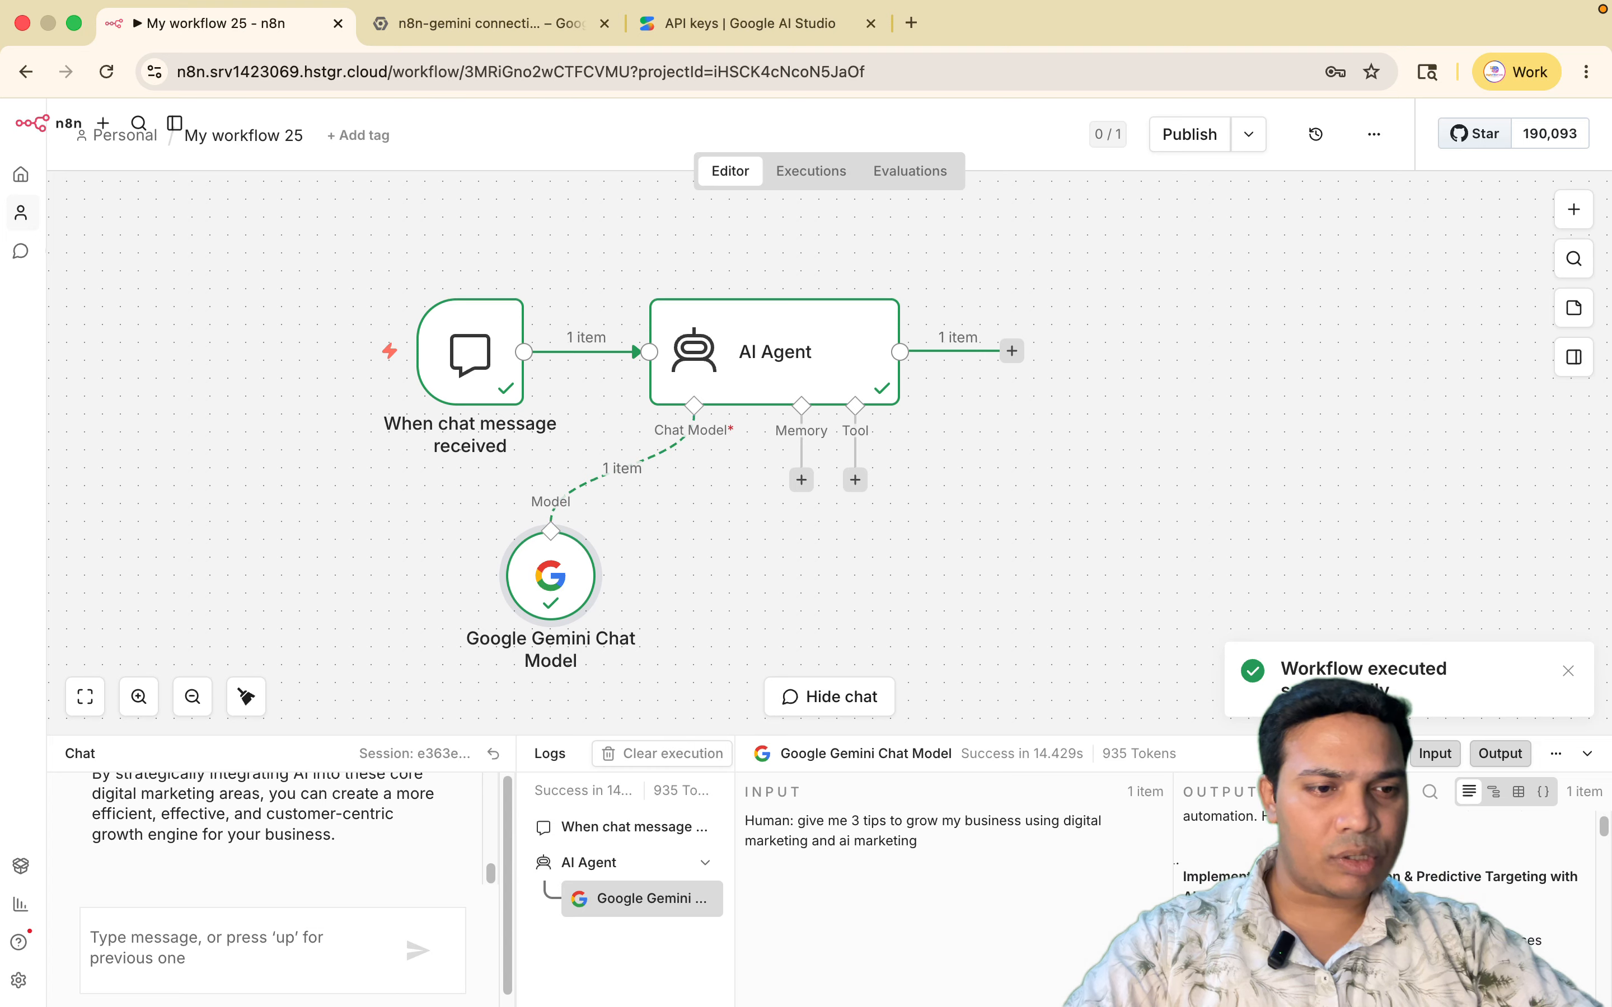
left_click_drag(1186, 847, 1236, 863)
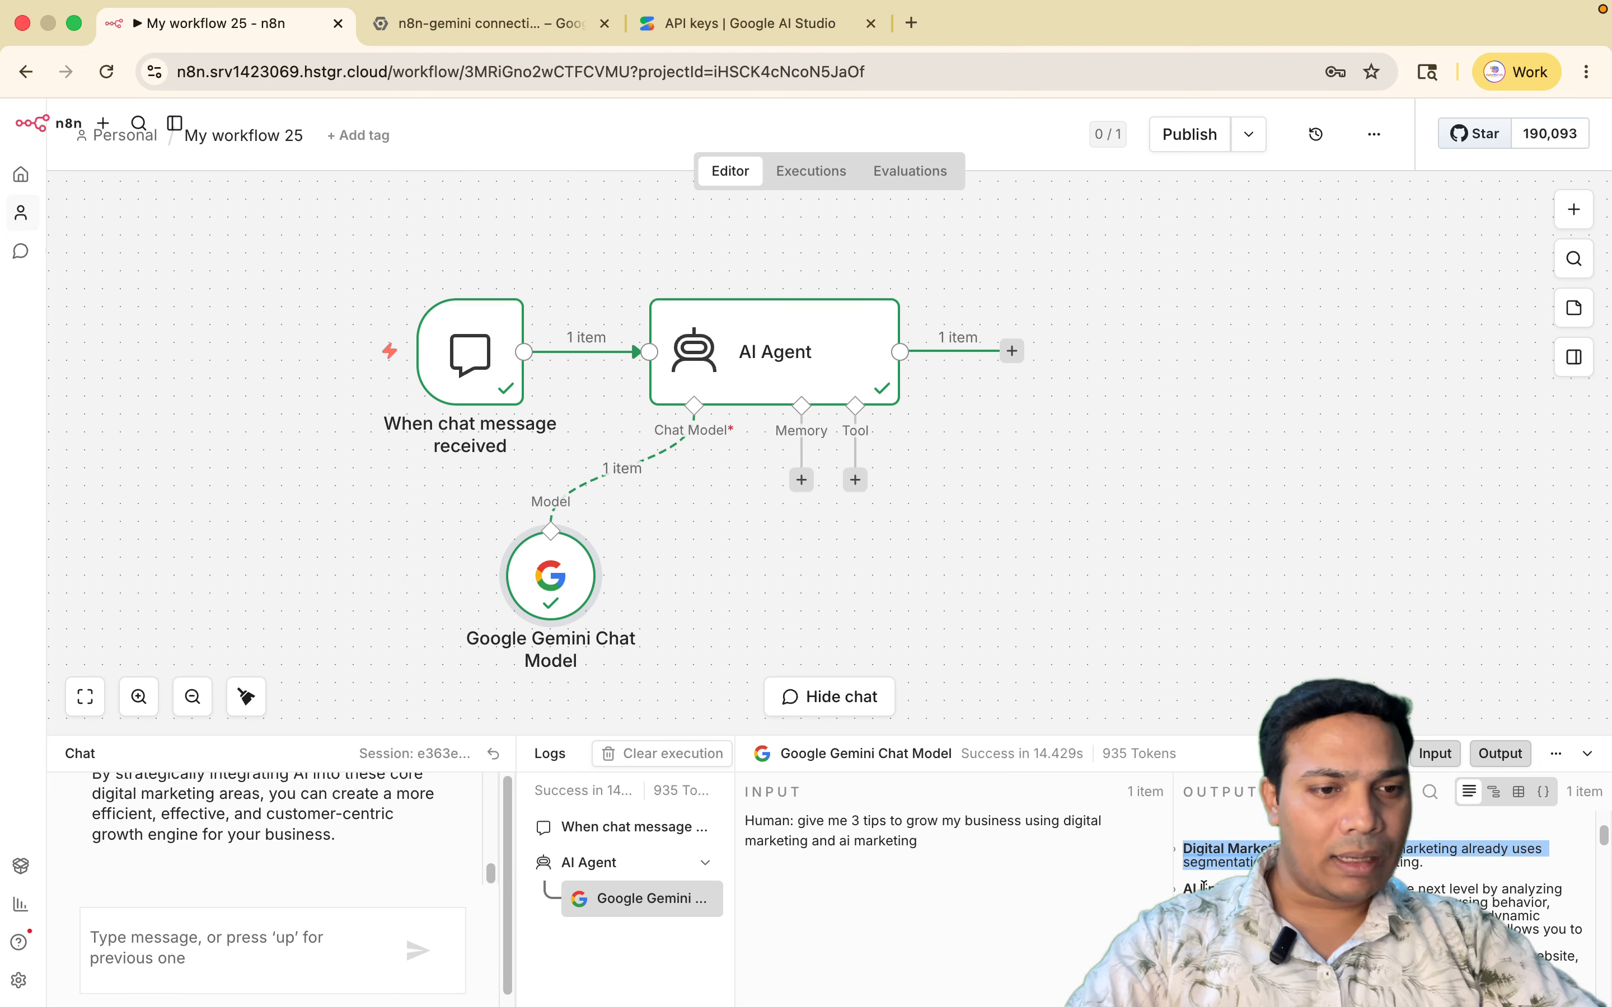
left_click(1204, 886)
scroll(1385, 886, "down", 3)
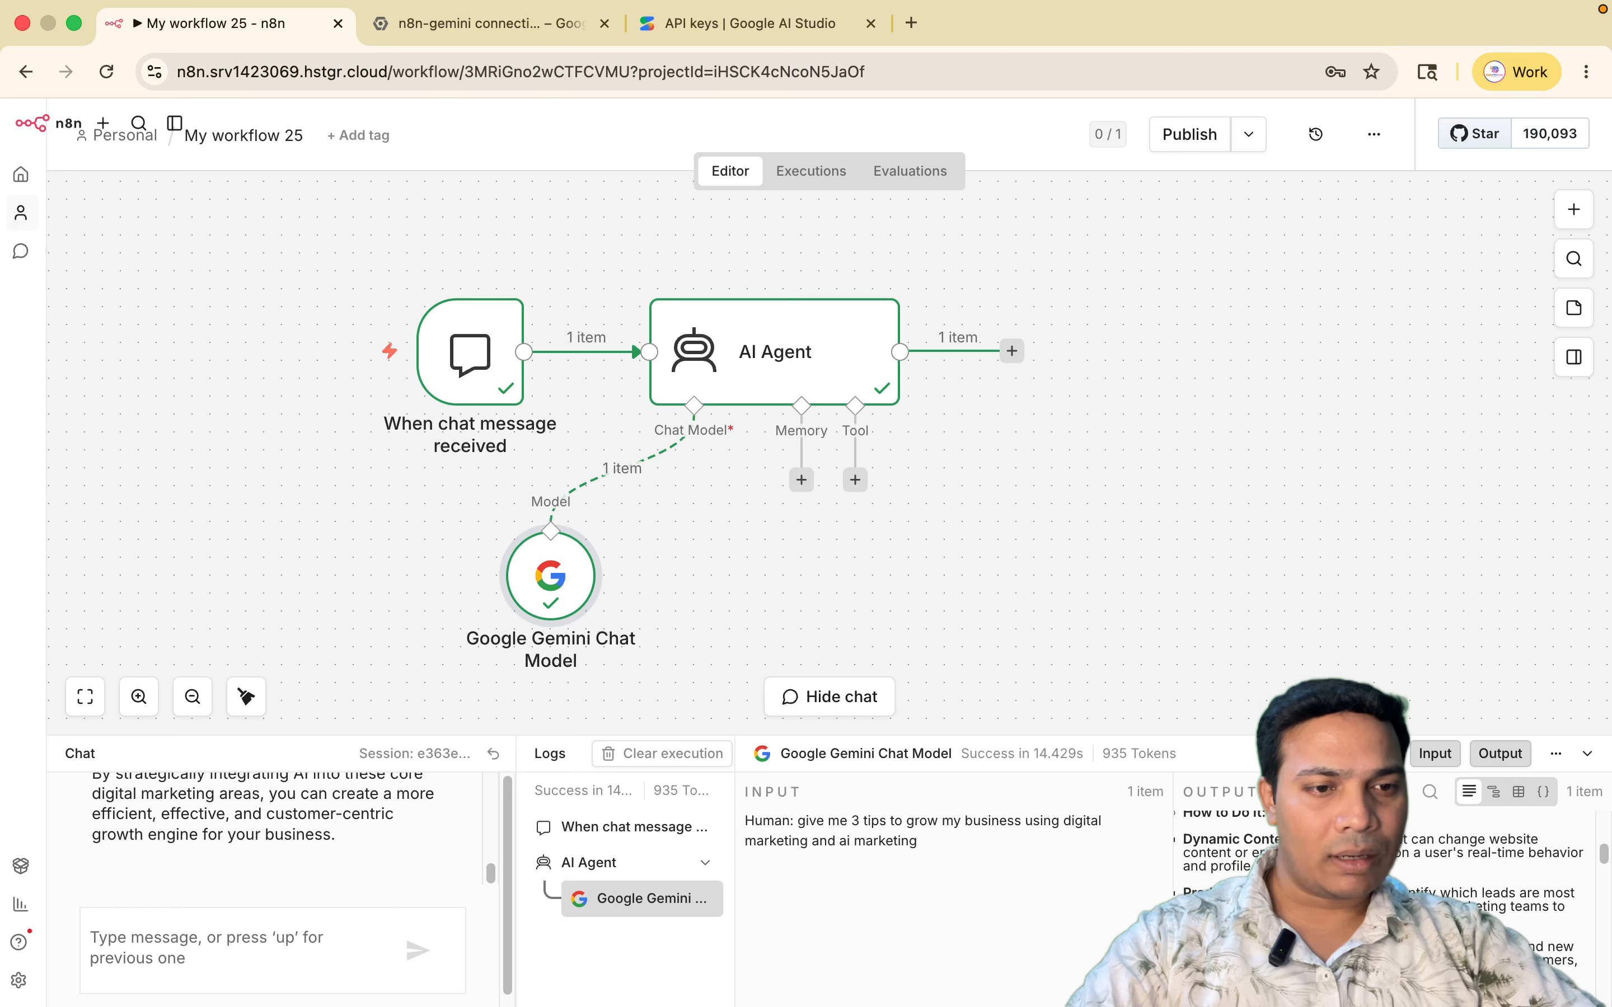
scroll(1222, 833, "down", 5)
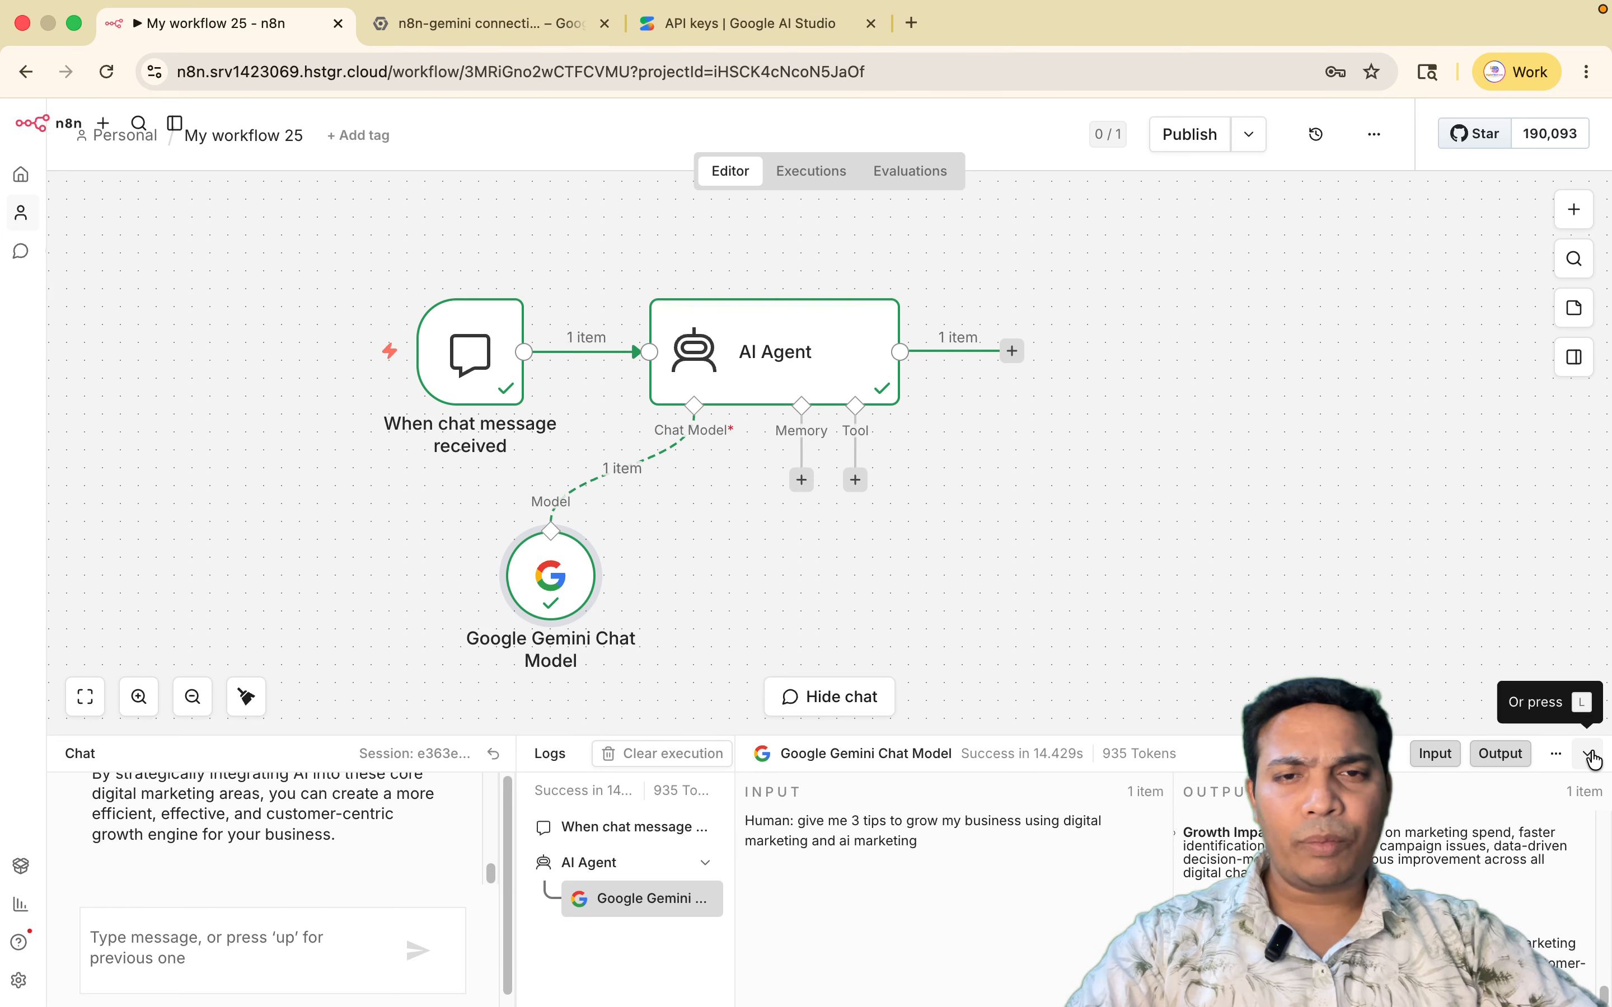
left_click(1591, 755)
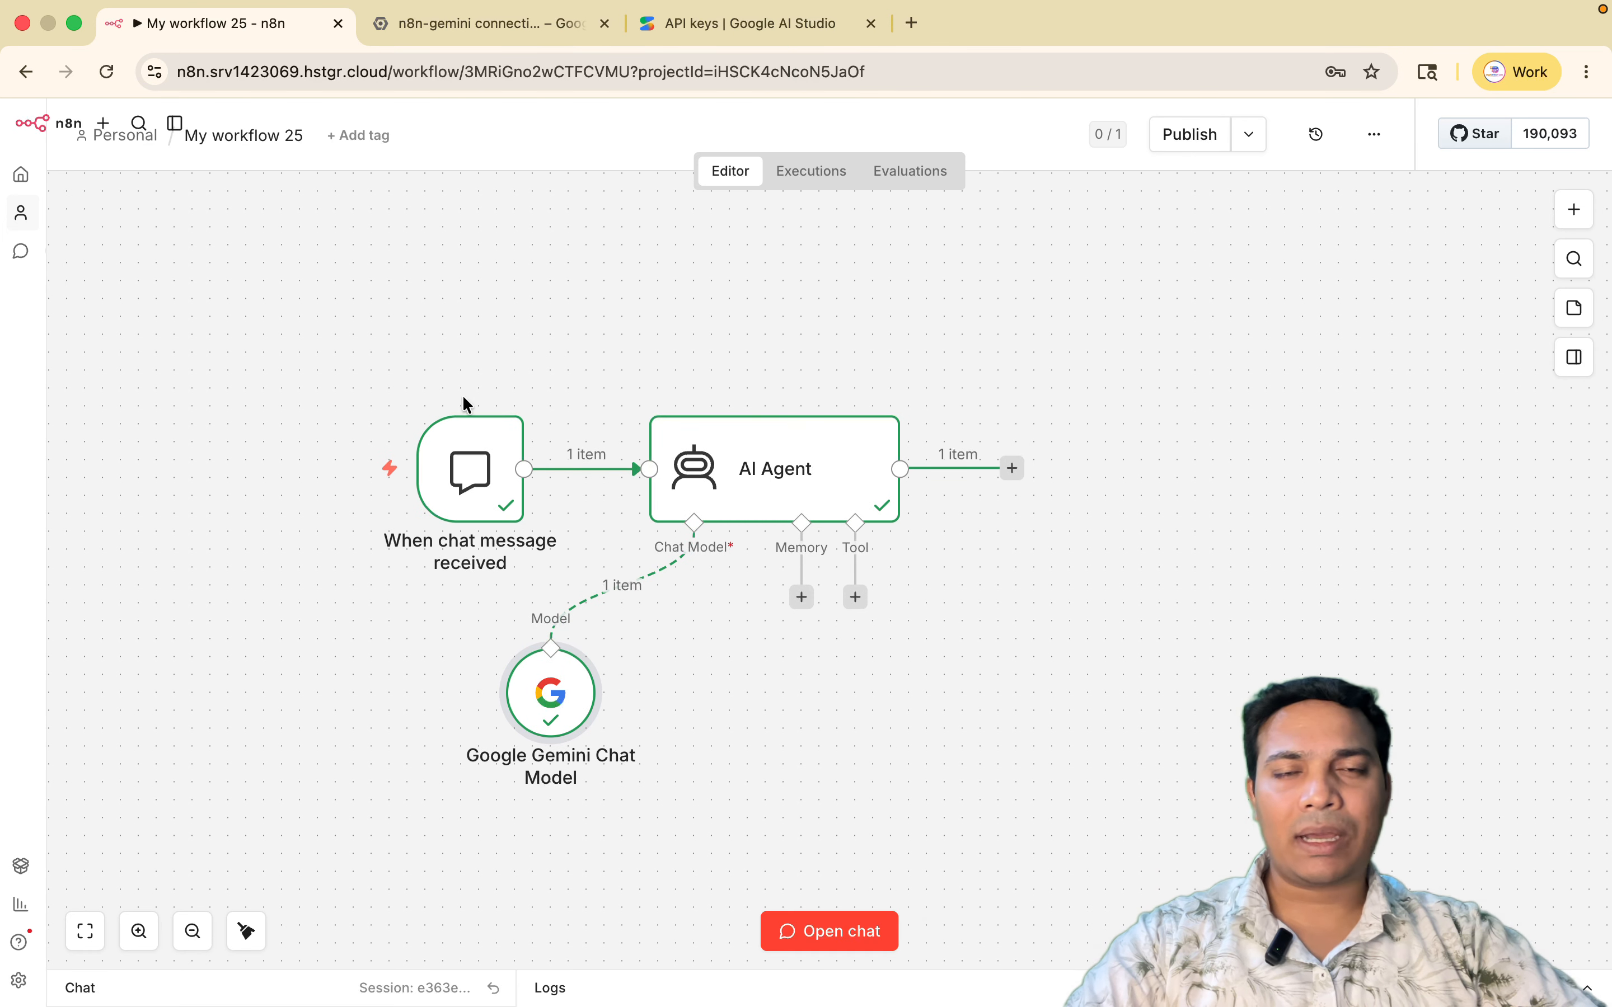